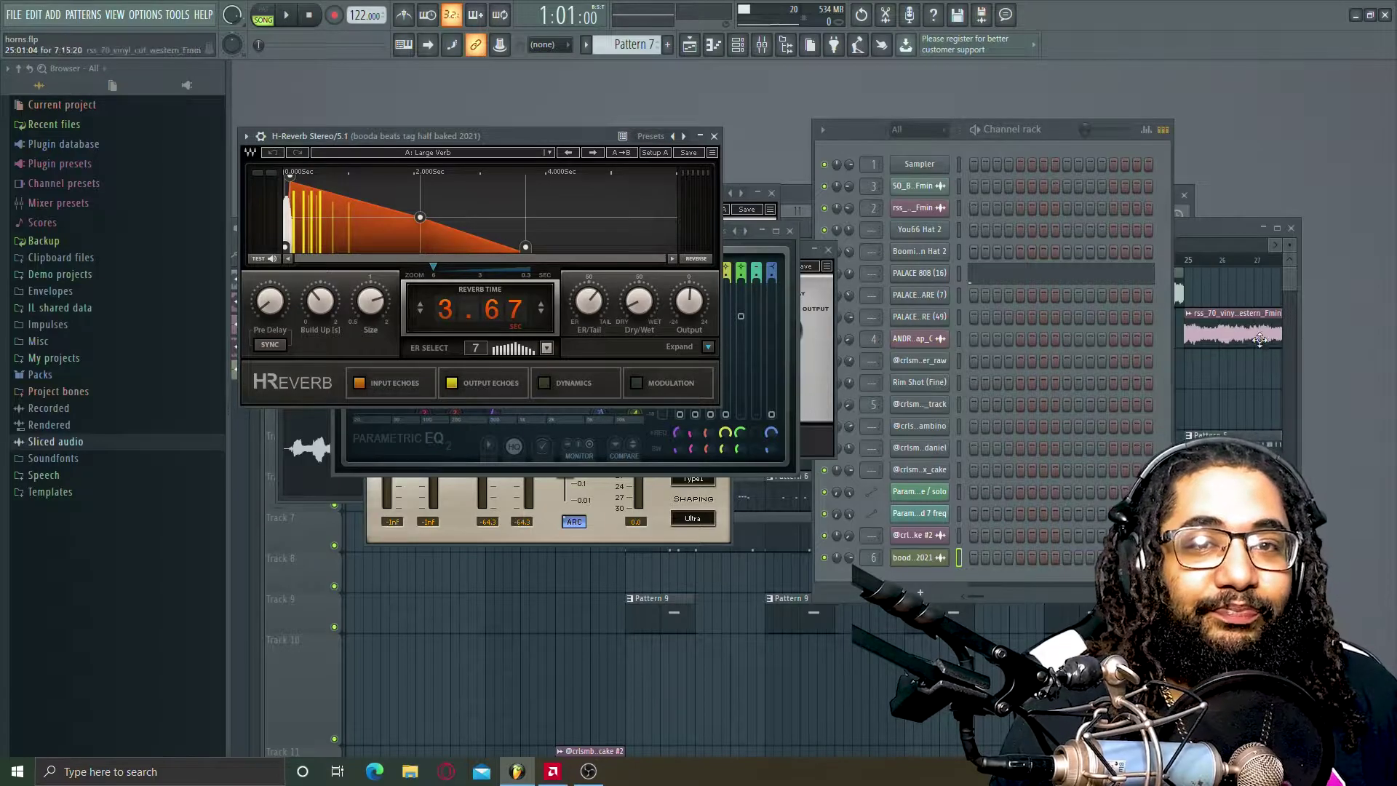
# - Bring the playlist forward and zoom it out to show the arrangement, with the channel rack in front of it
pyautogui.click(1238, 229)
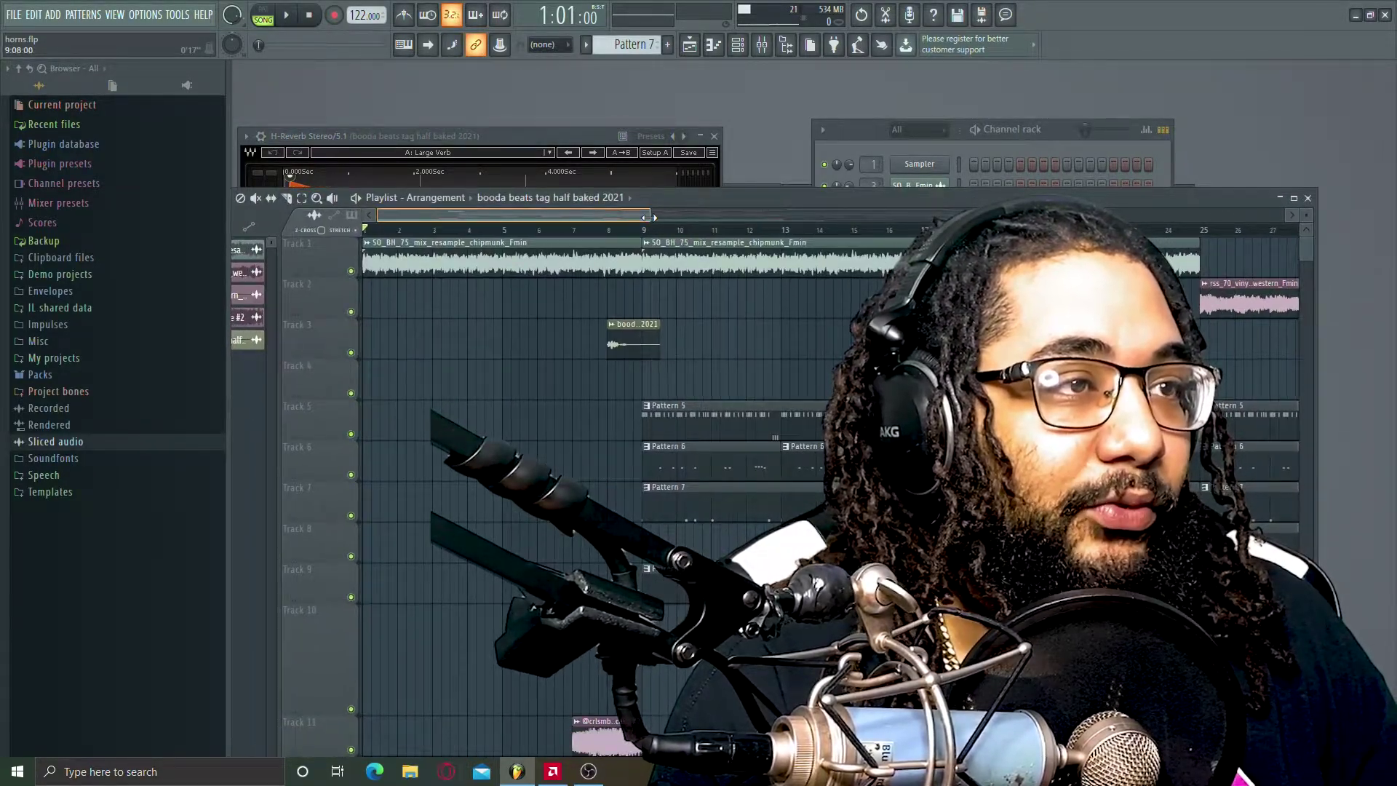
pyautogui.moveTo(650, 214); pyautogui.dragTo(946, 215)
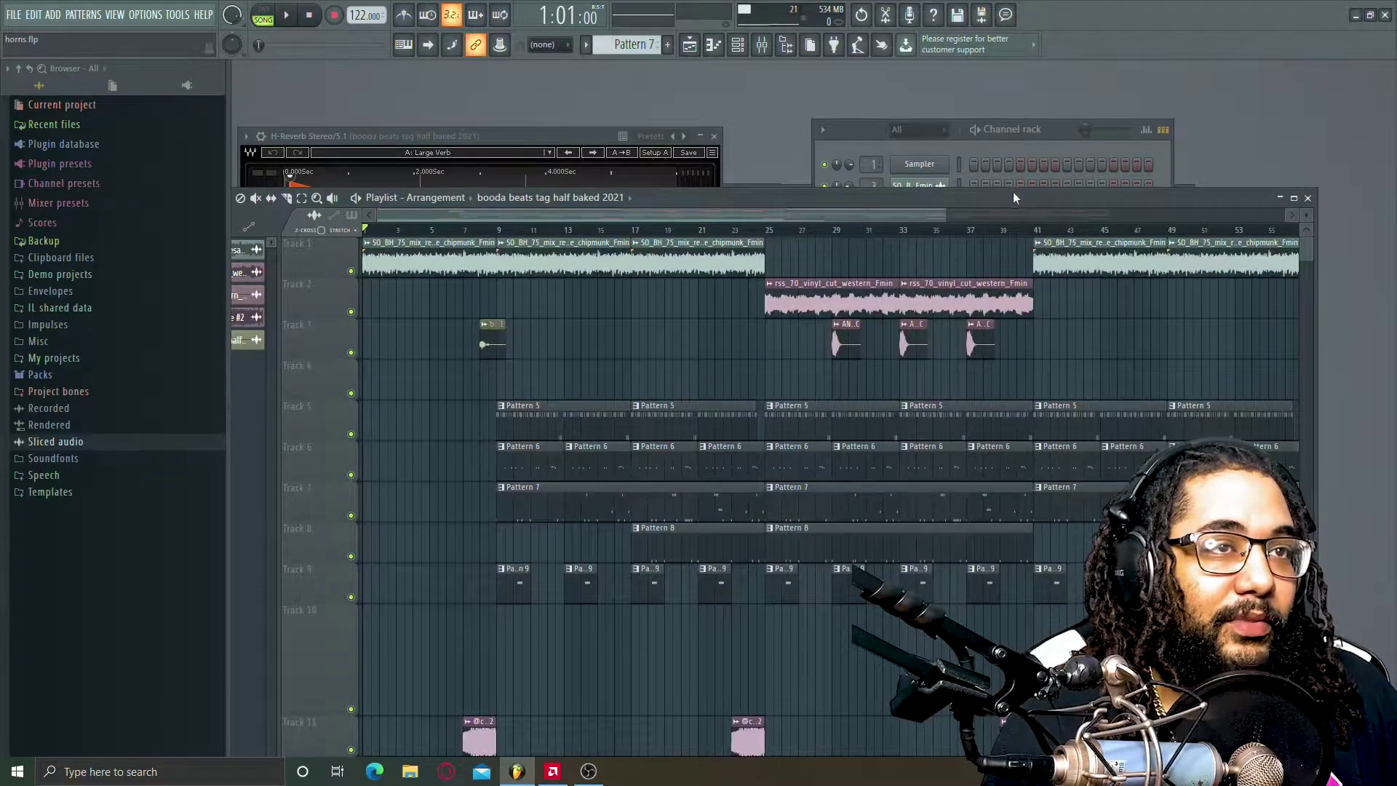
pyautogui.moveTo(1032, 199); pyautogui.dragTo(1048, 160)
pyautogui.click(1053, 128)
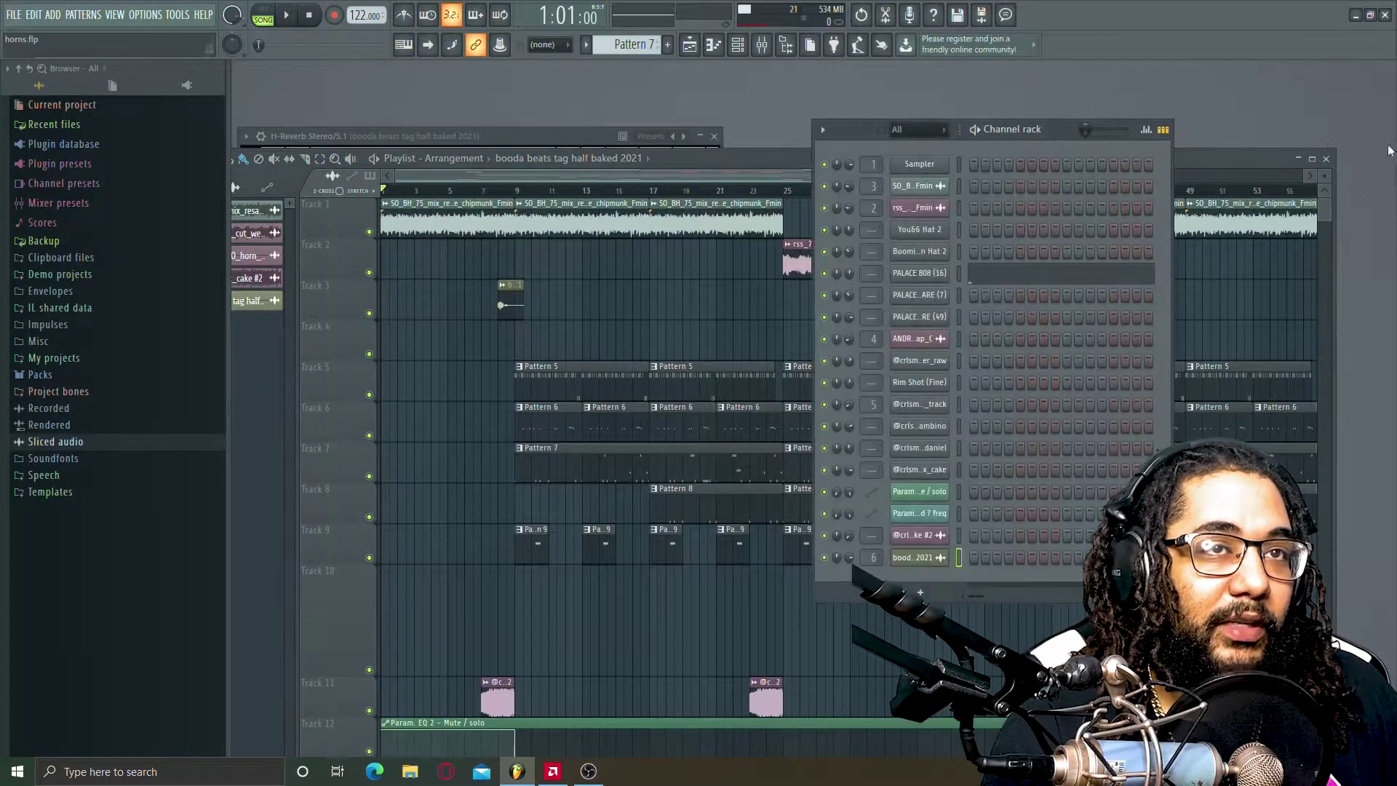
pyautogui.click(1222, 157)
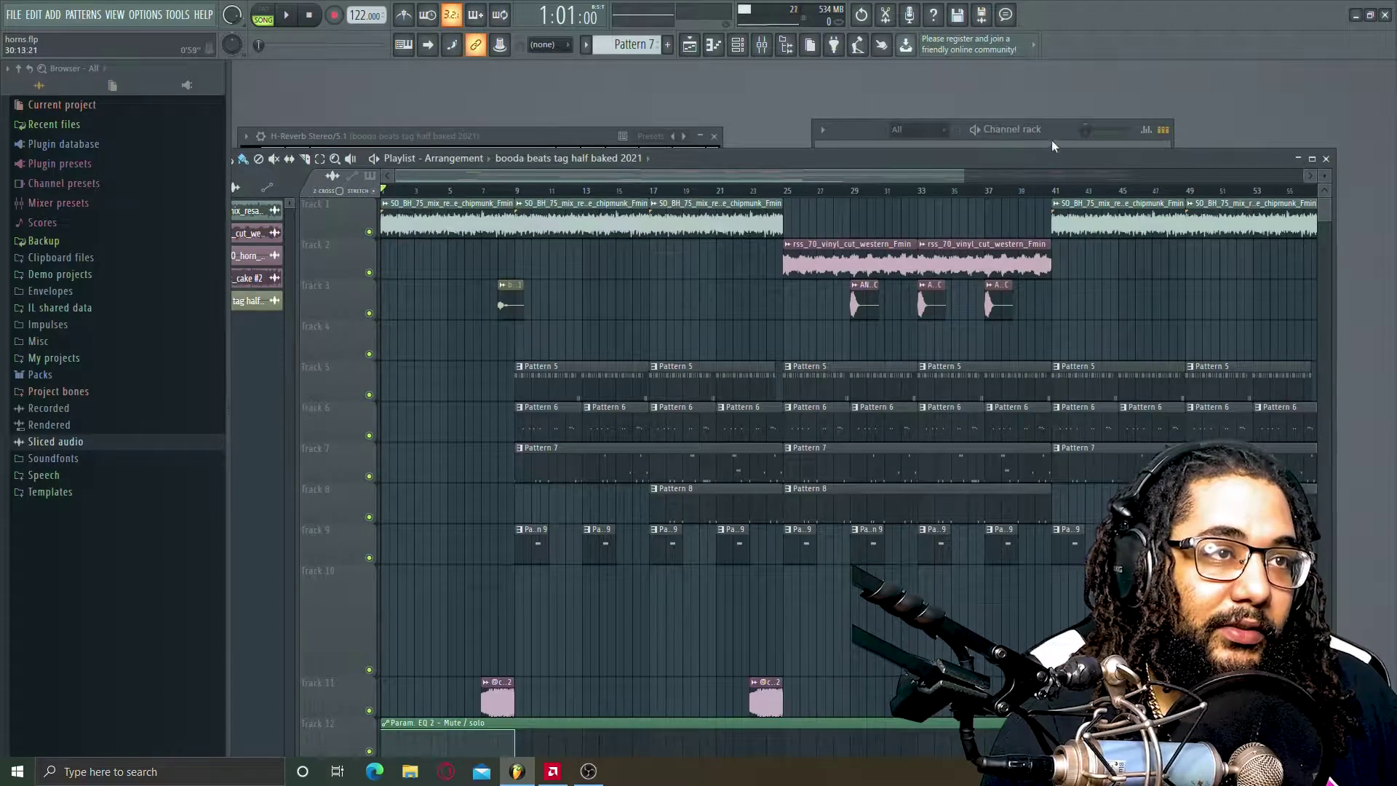
pyautogui.click(1051, 145)
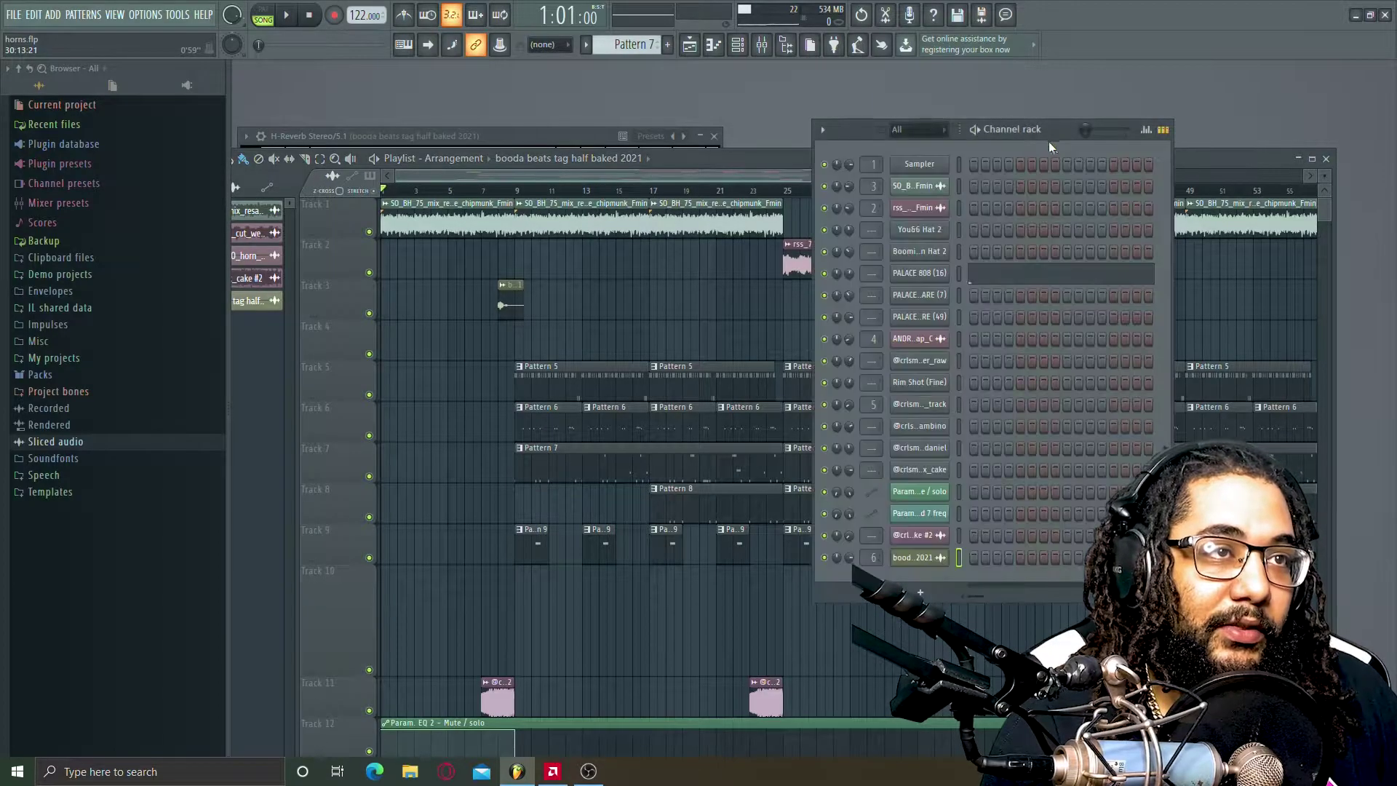
# - View the channel settings of the SO_BH_75_mix_resample_chipmunk_Fmin sample on Track 1 and move its window over the channel rack
pyautogui.click(931, 186)
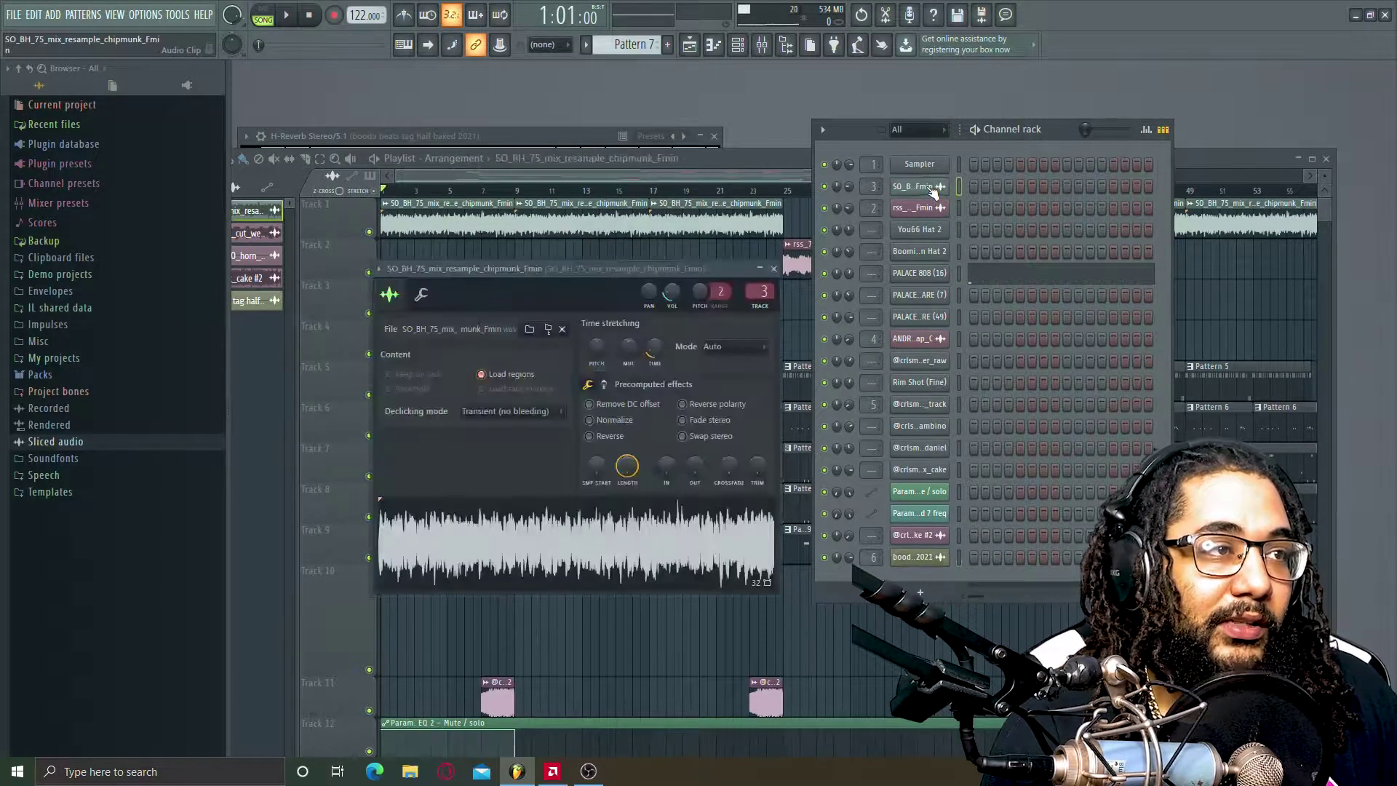
pyautogui.click(773, 269)
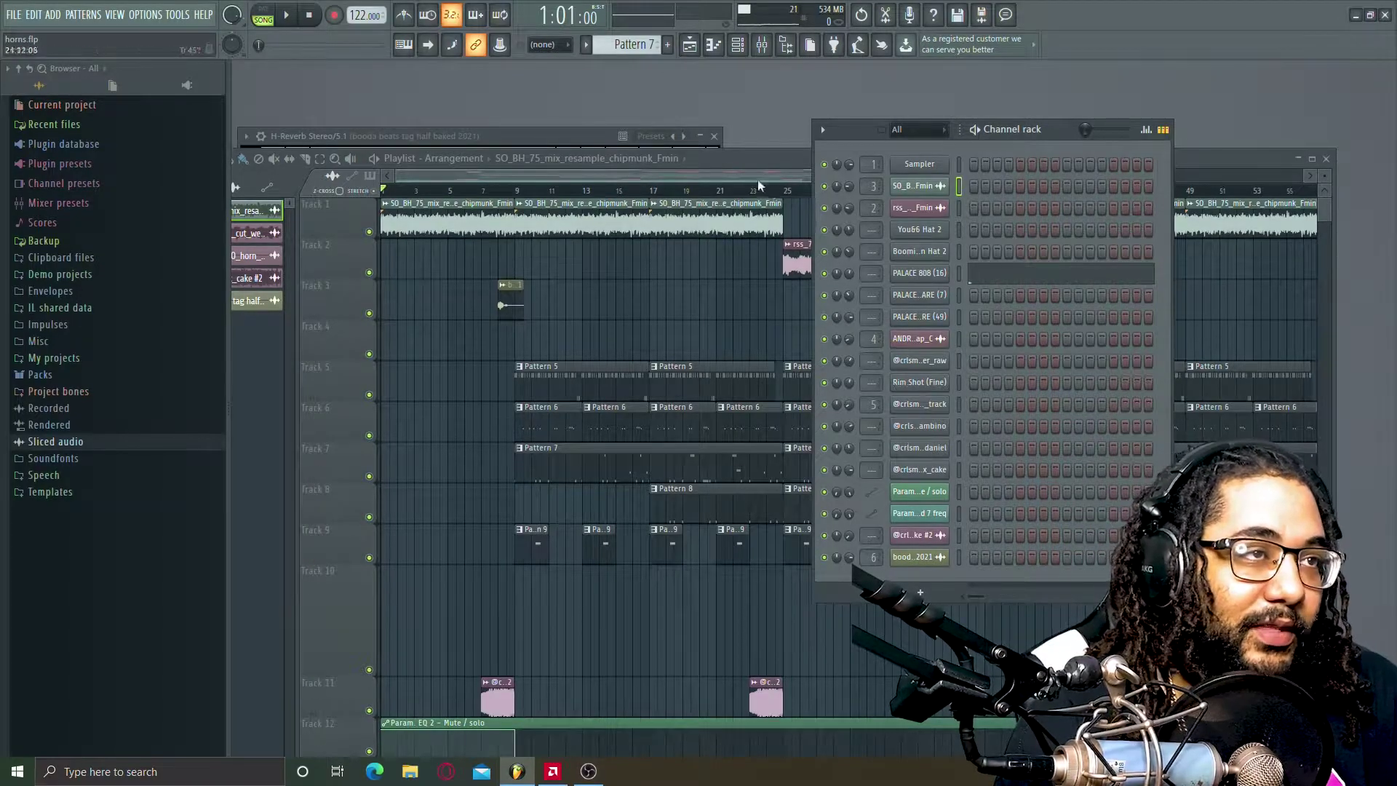
pyautogui.moveTo(758, 176); pyautogui.dragTo(575, 202)
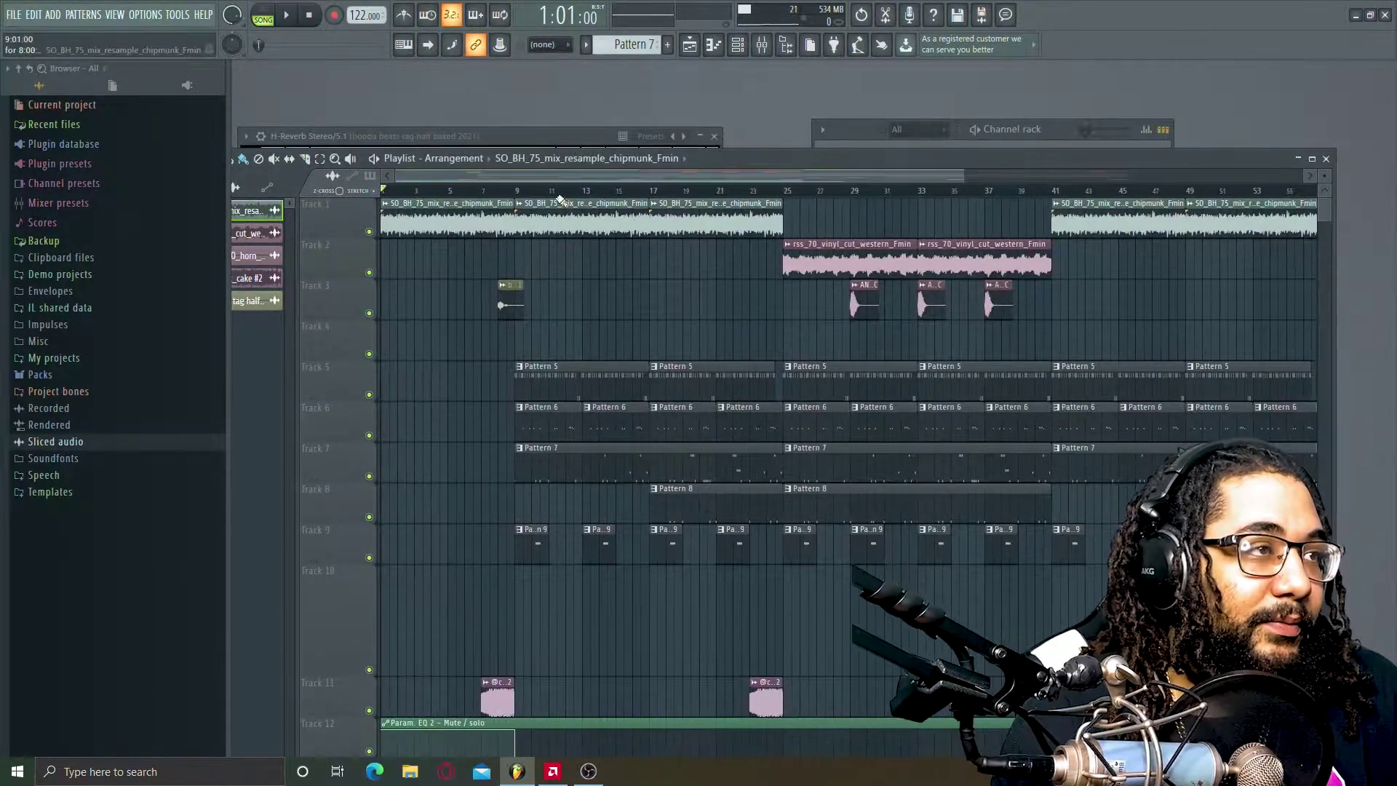
pyautogui.doubleClick(574, 202)
pyautogui.moveTo(719, 269); pyautogui.dragTo(1167, 173)
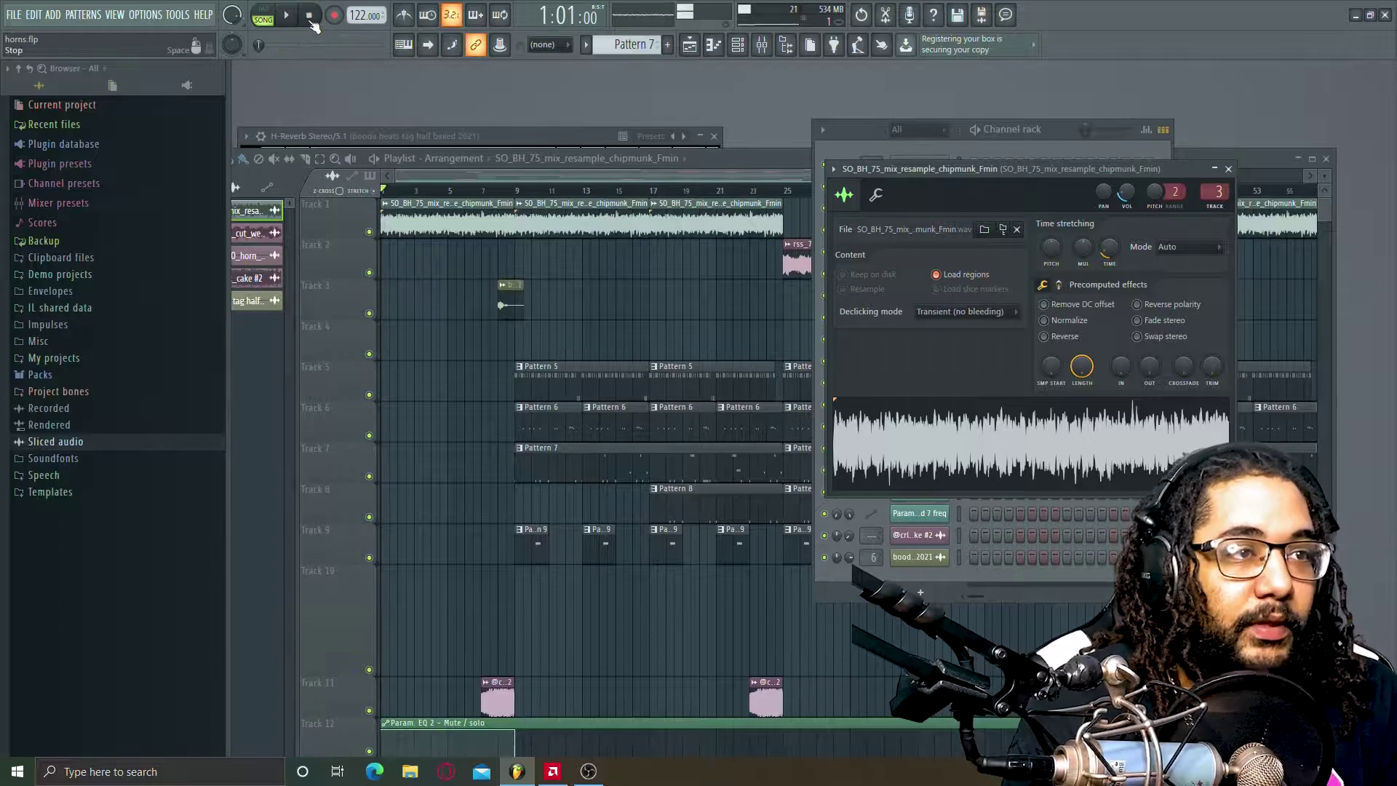
# - Switch to pattern playback and audition Patterns 5, 7 and 8 one after another
pyautogui.click(678, 395)
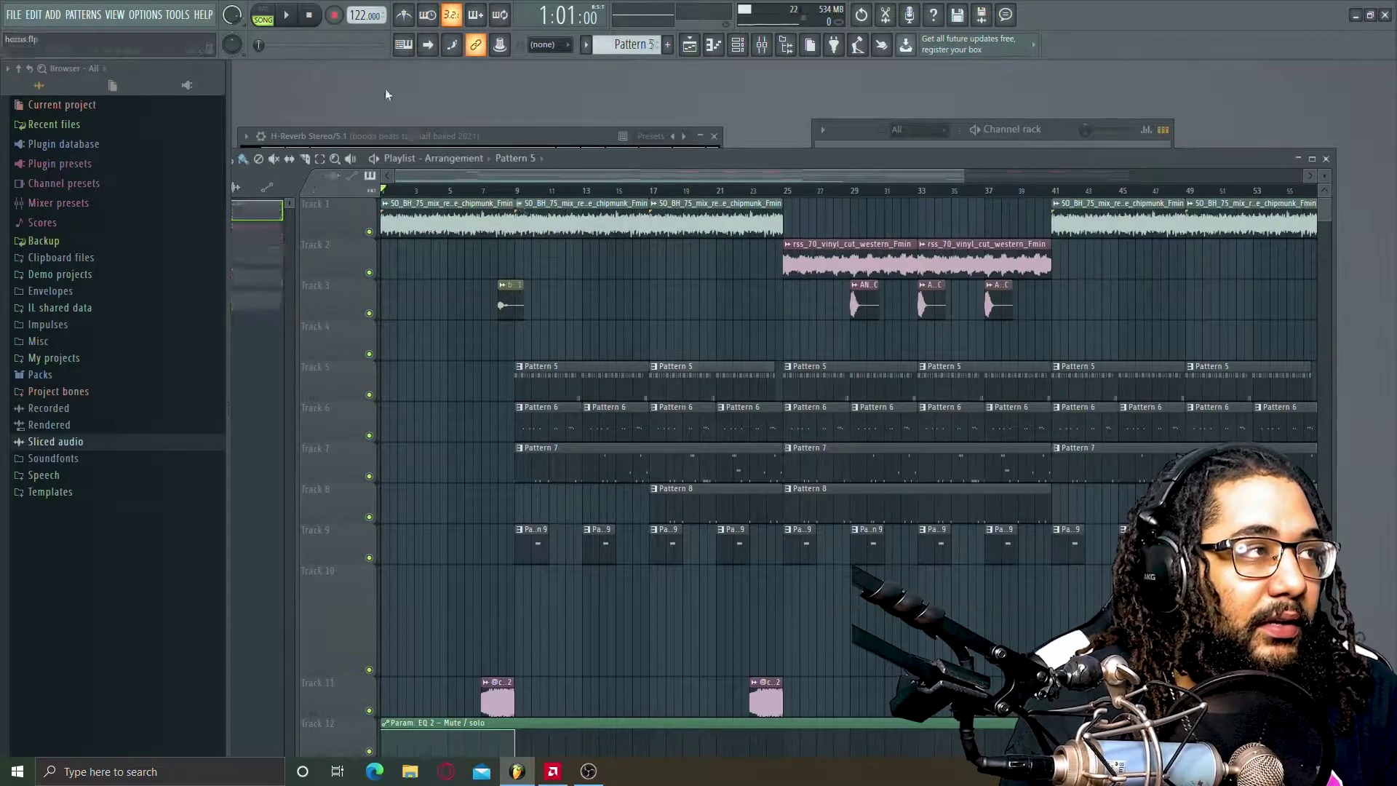
pyautogui.click(263, 14)
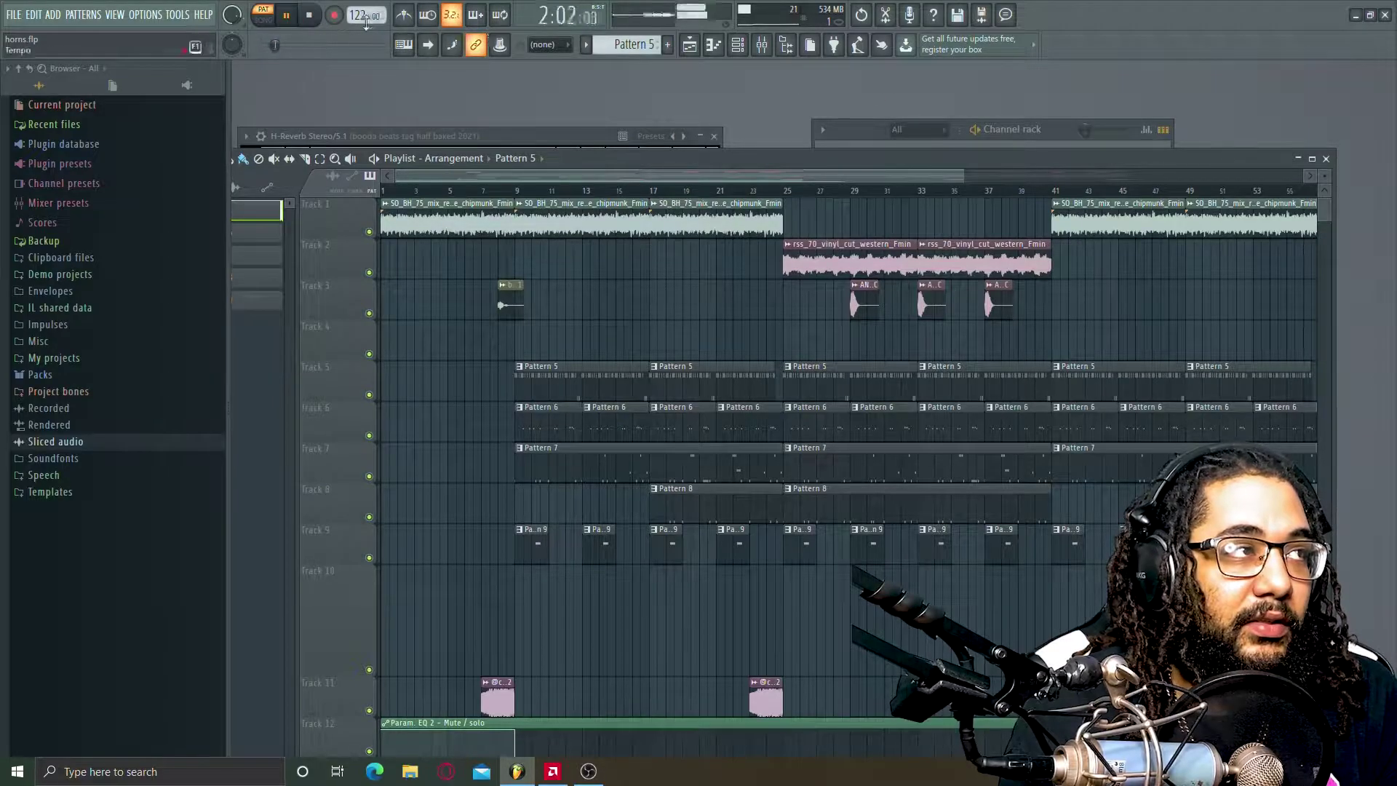
pyautogui.click(312, 15)
pyautogui.click(561, 463)
pyautogui.click(291, 16)
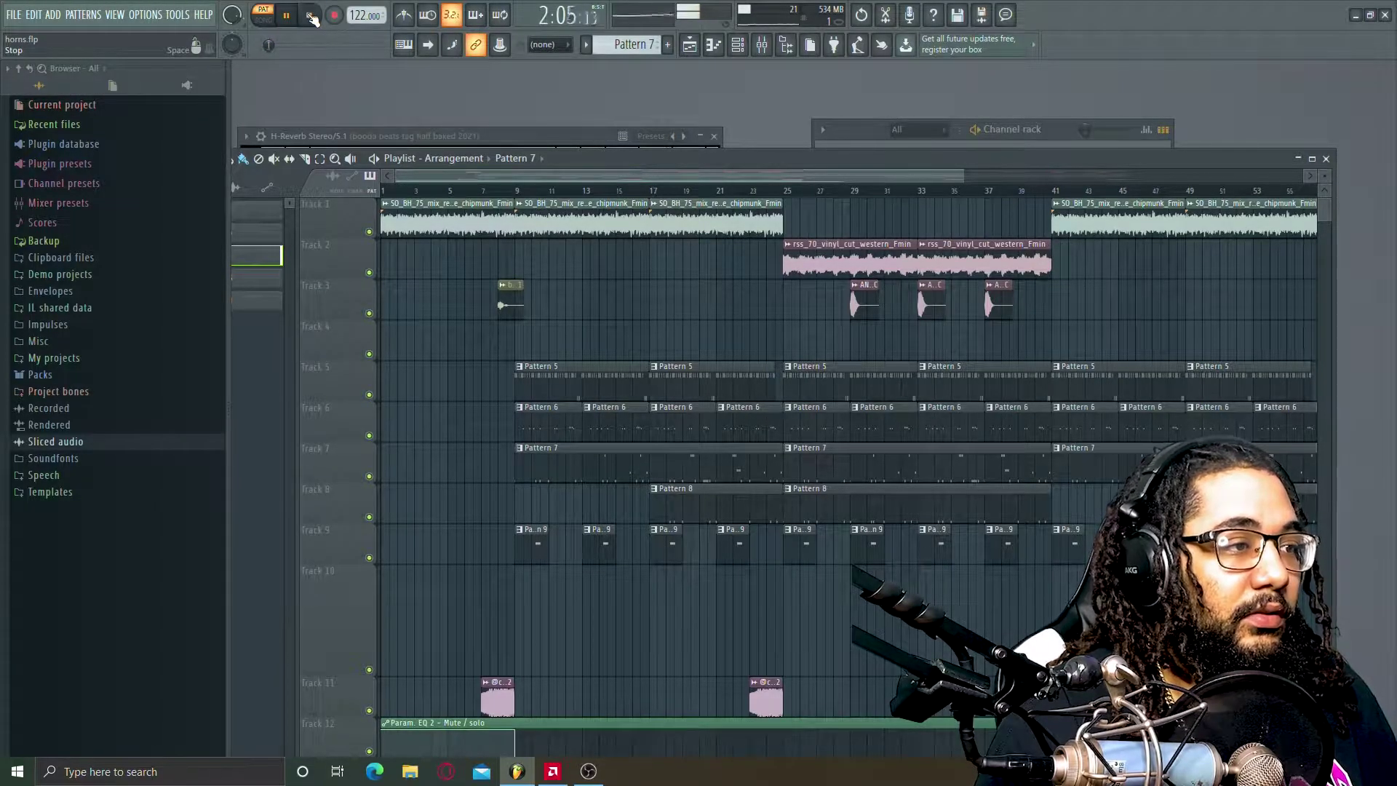
pyautogui.click(1062, 133)
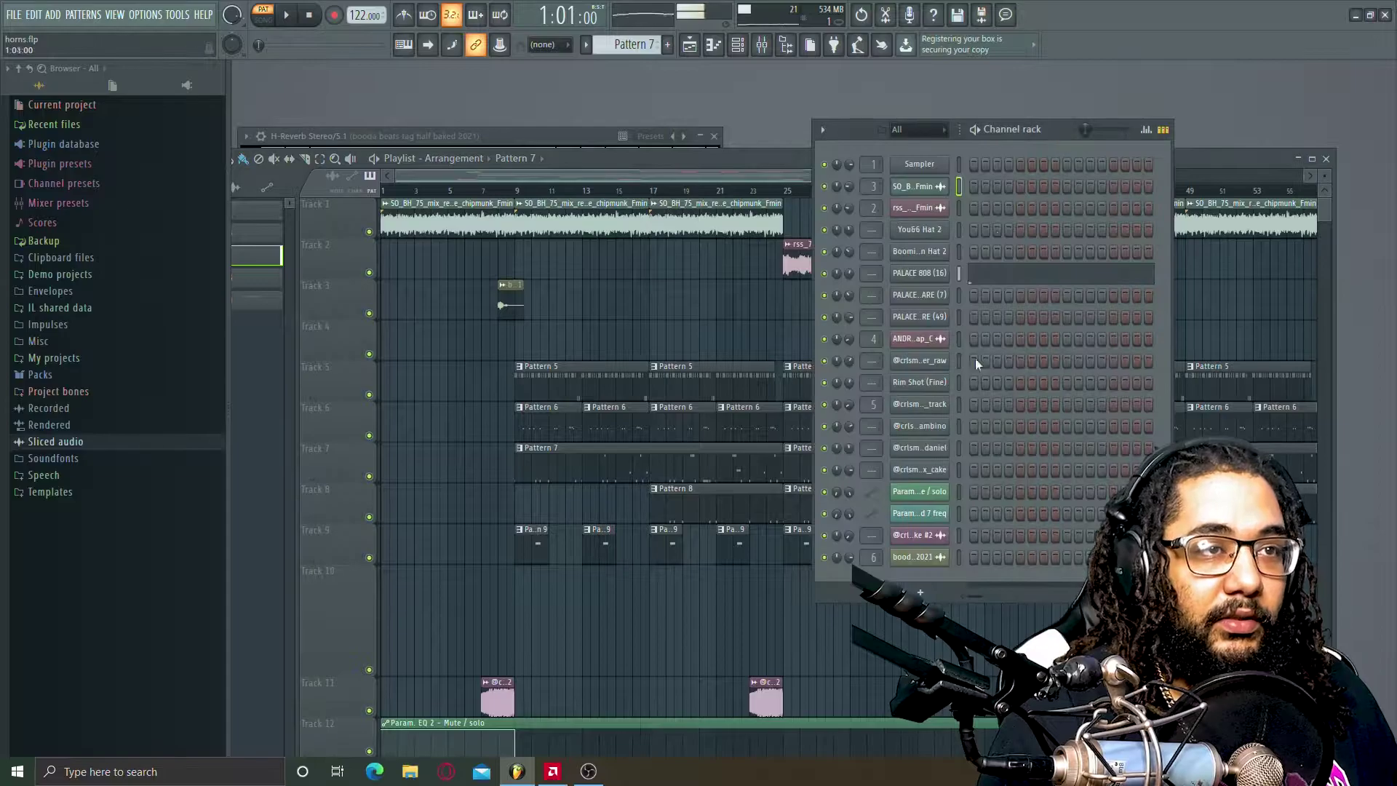
pyautogui.click(662, 489)
pyautogui.click(287, 16)
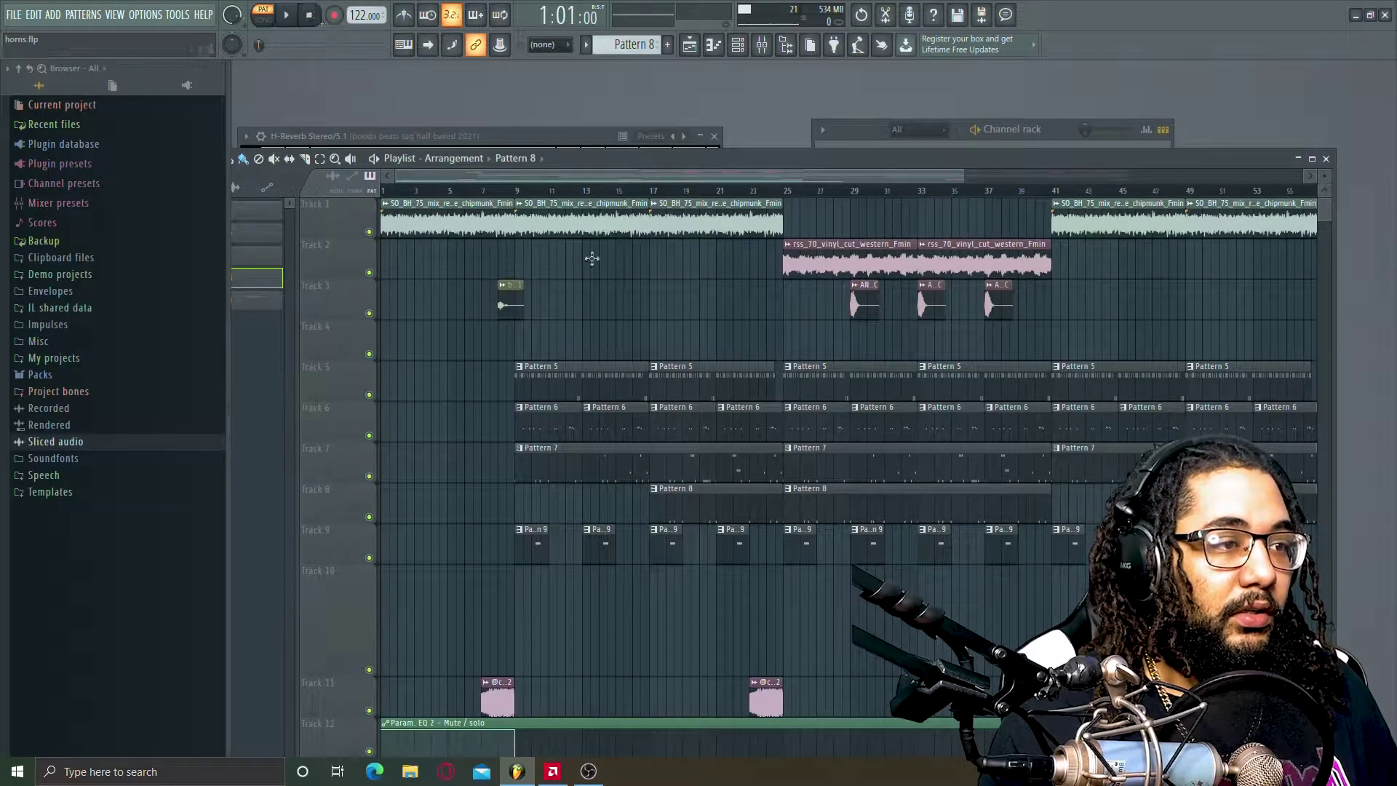
pyautogui.click(668, 550)
pyautogui.click(1071, 130)
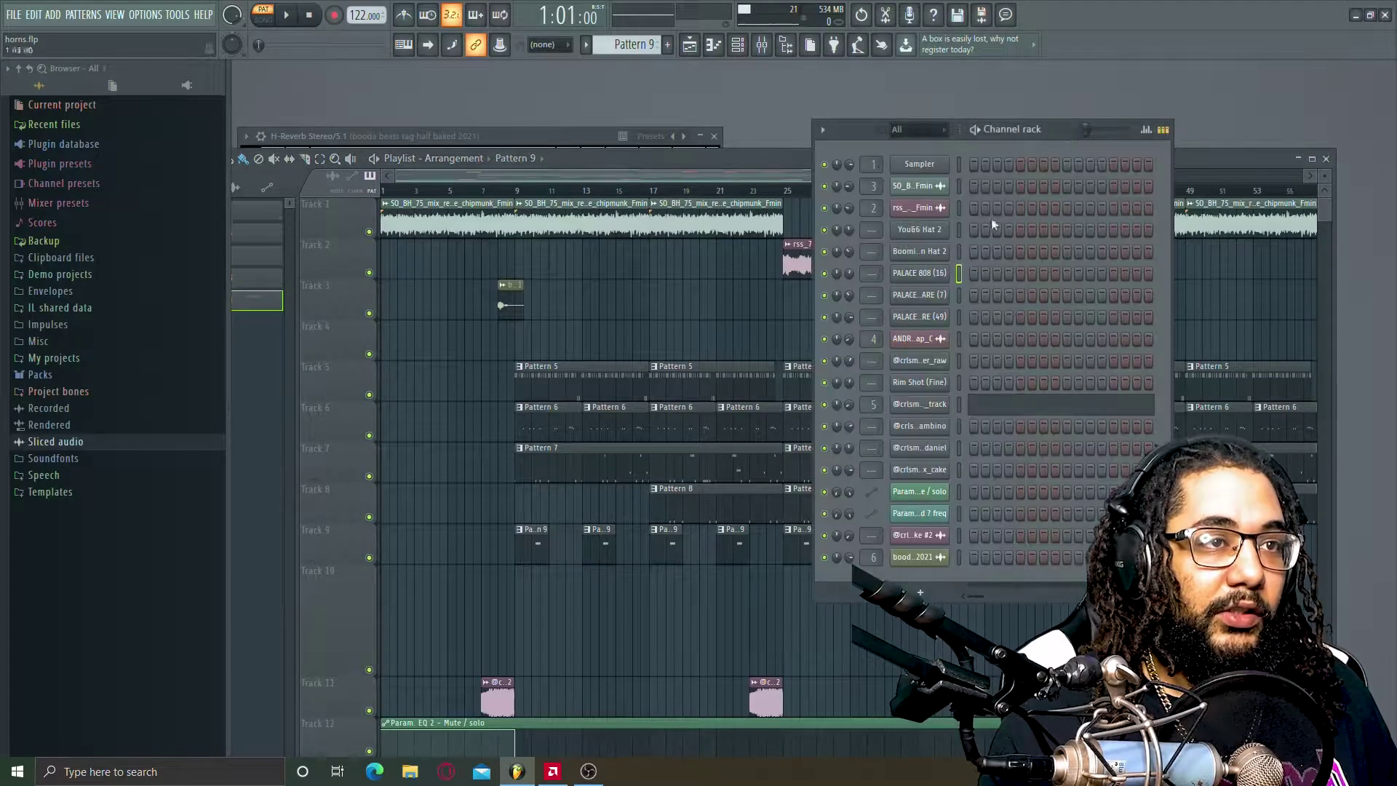
pyautogui.click(934, 406)
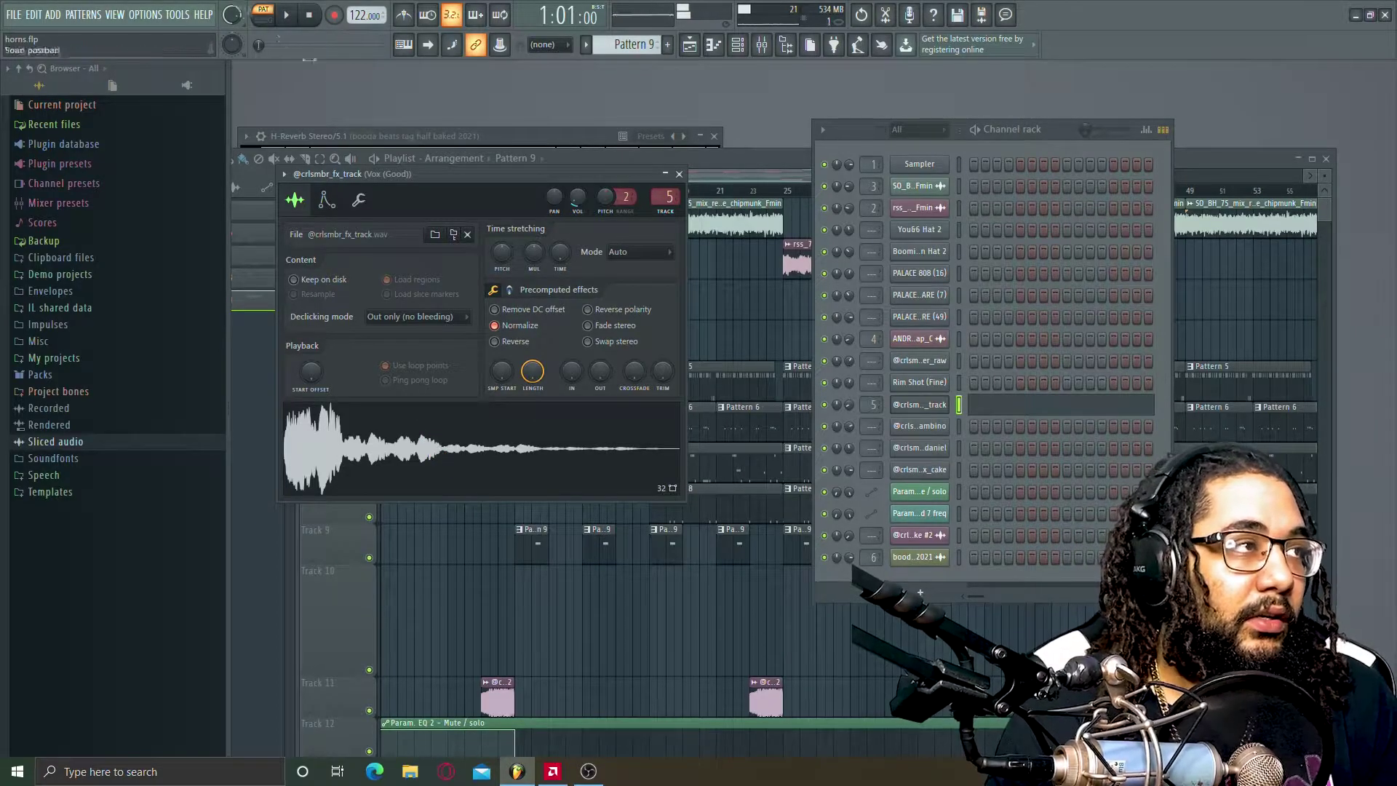
pyautogui.click(486, 684)
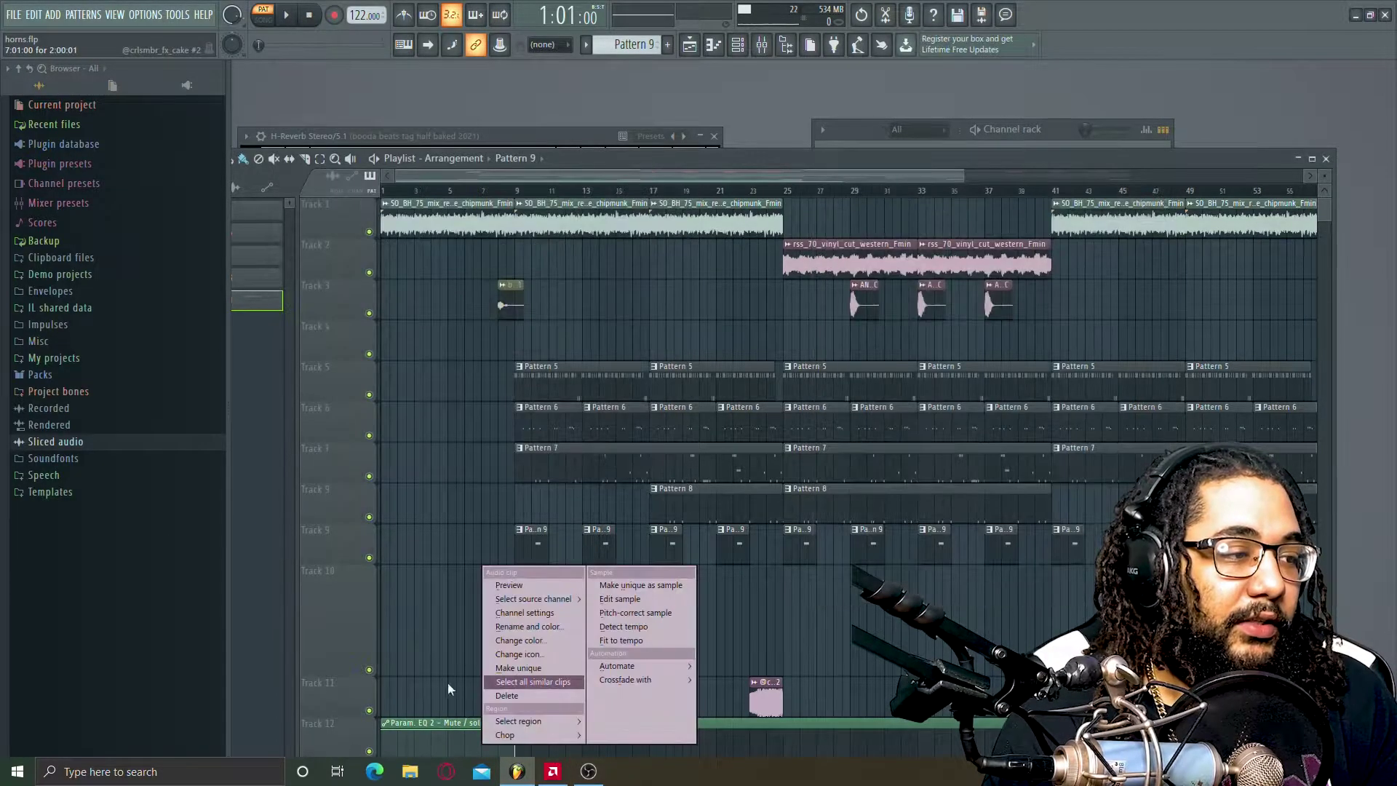
pyautogui.click(447, 683)
pyautogui.click(489, 699)
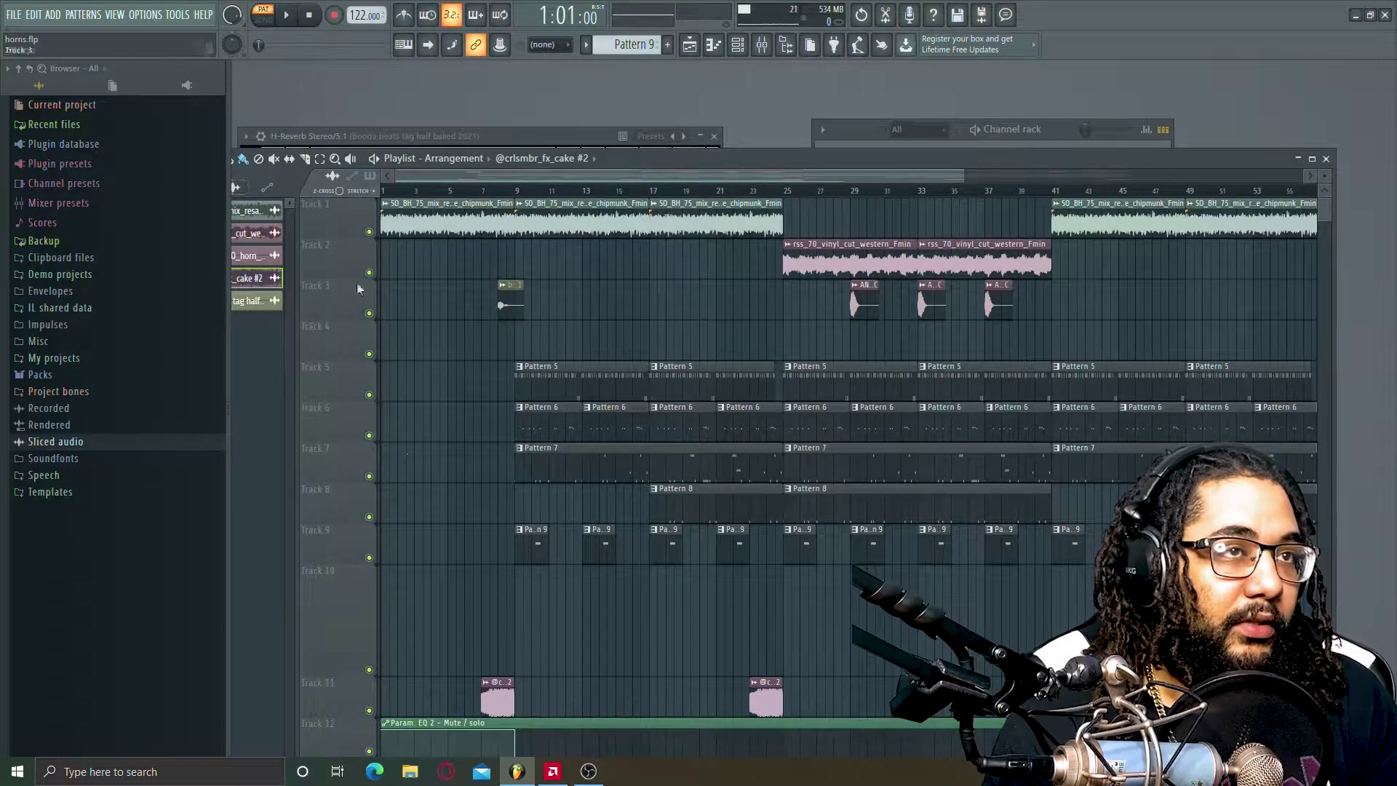
pyautogui.click(1095, 134)
pyautogui.click(920, 535)
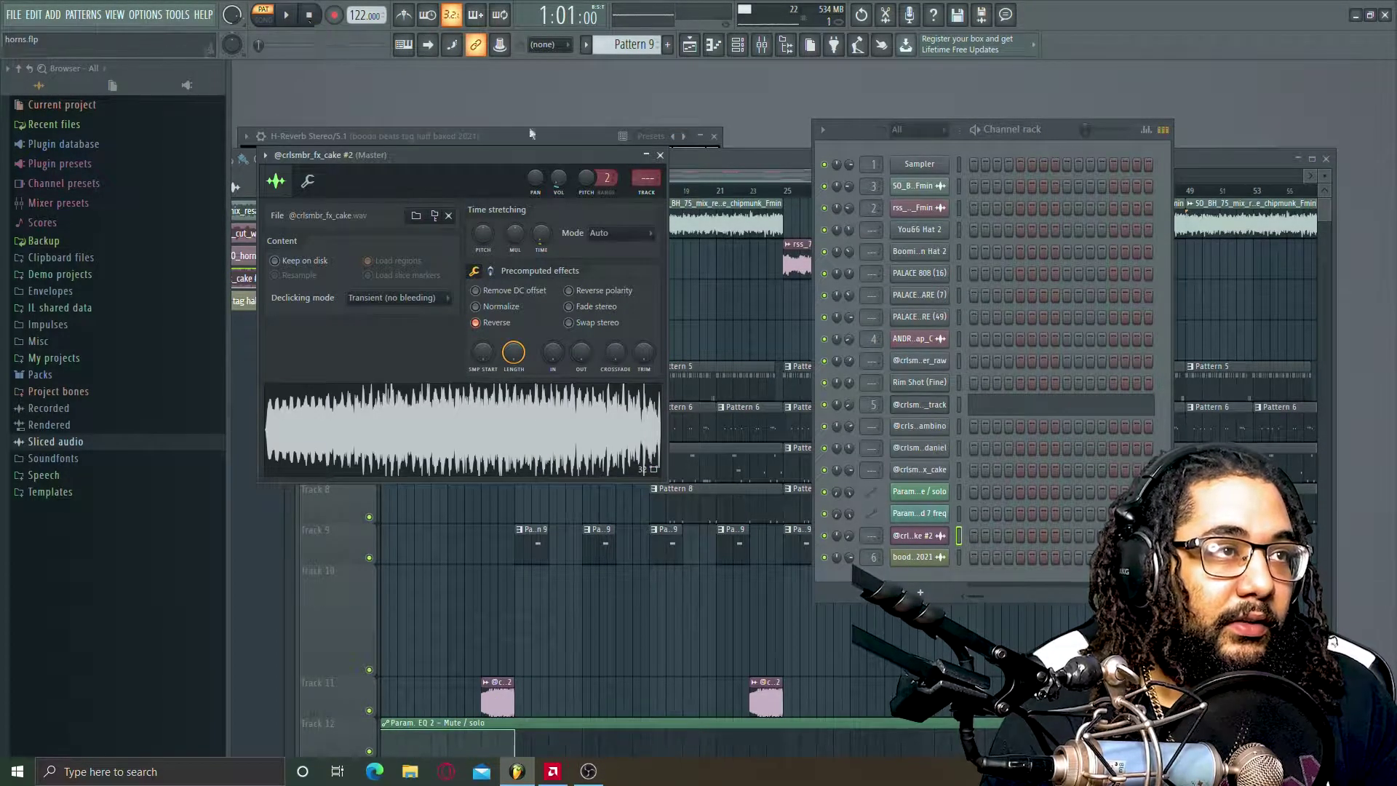
pyautogui.click(770, 155)
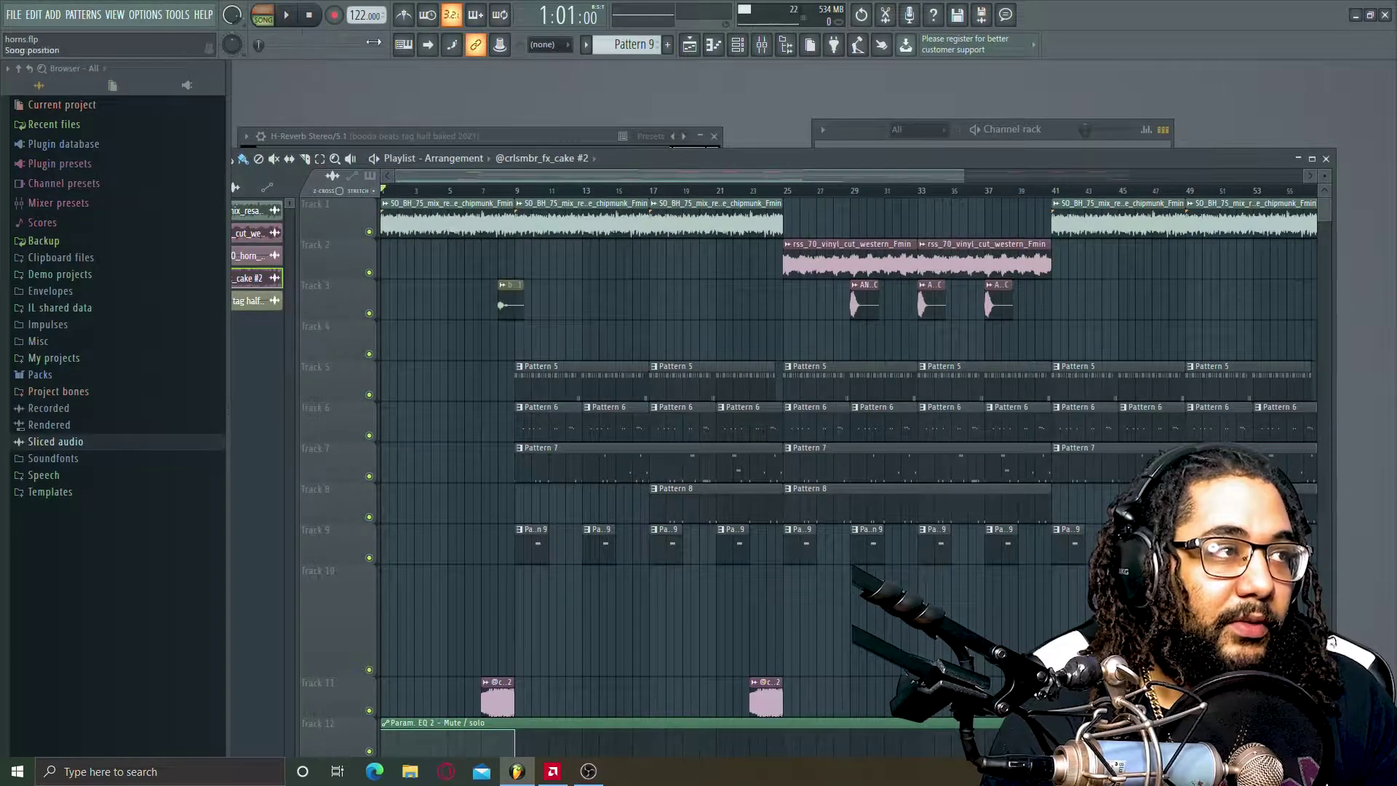
# - Open the sample settings of the booda beats tag half baked 2021 clip on Track 3
pyautogui.doubleClick(509, 299)
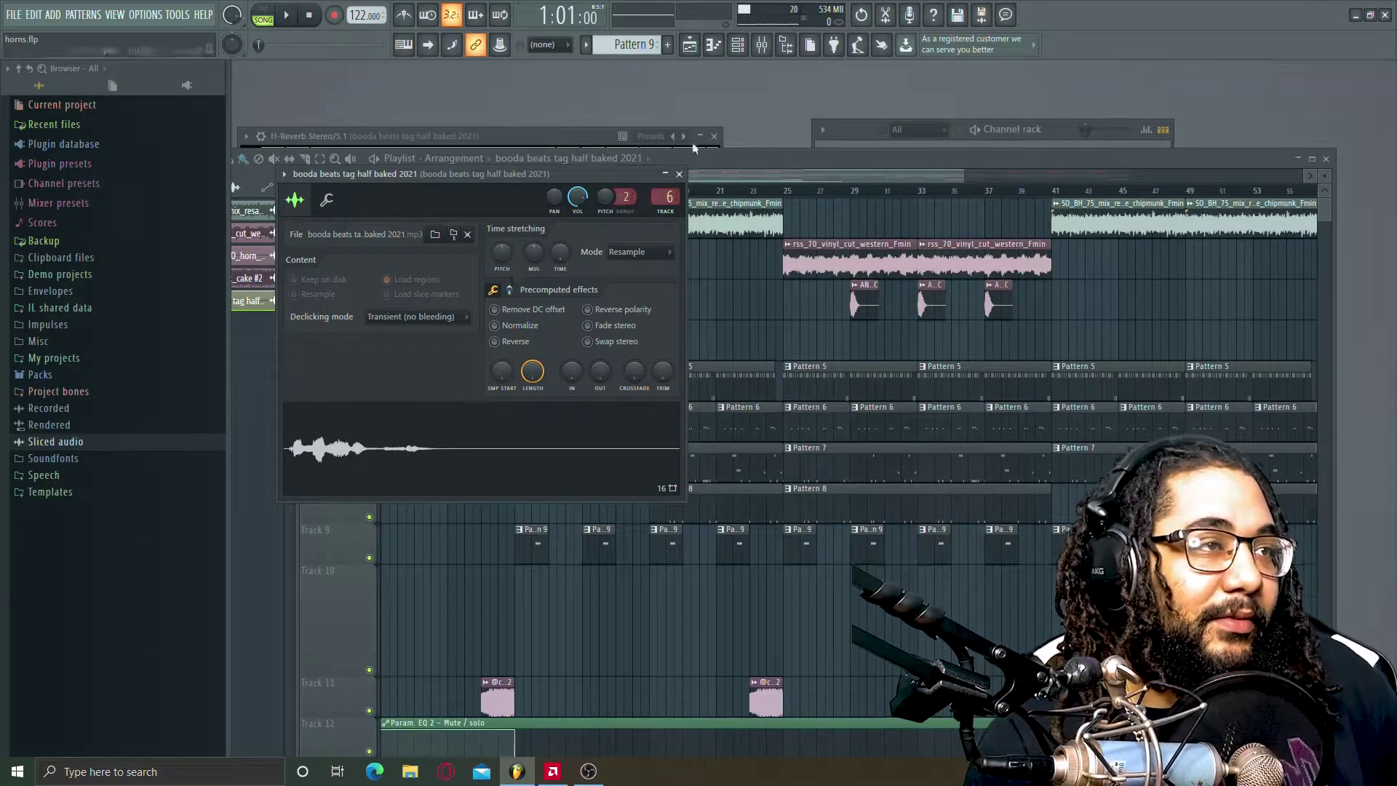
pyautogui.click(681, 176)
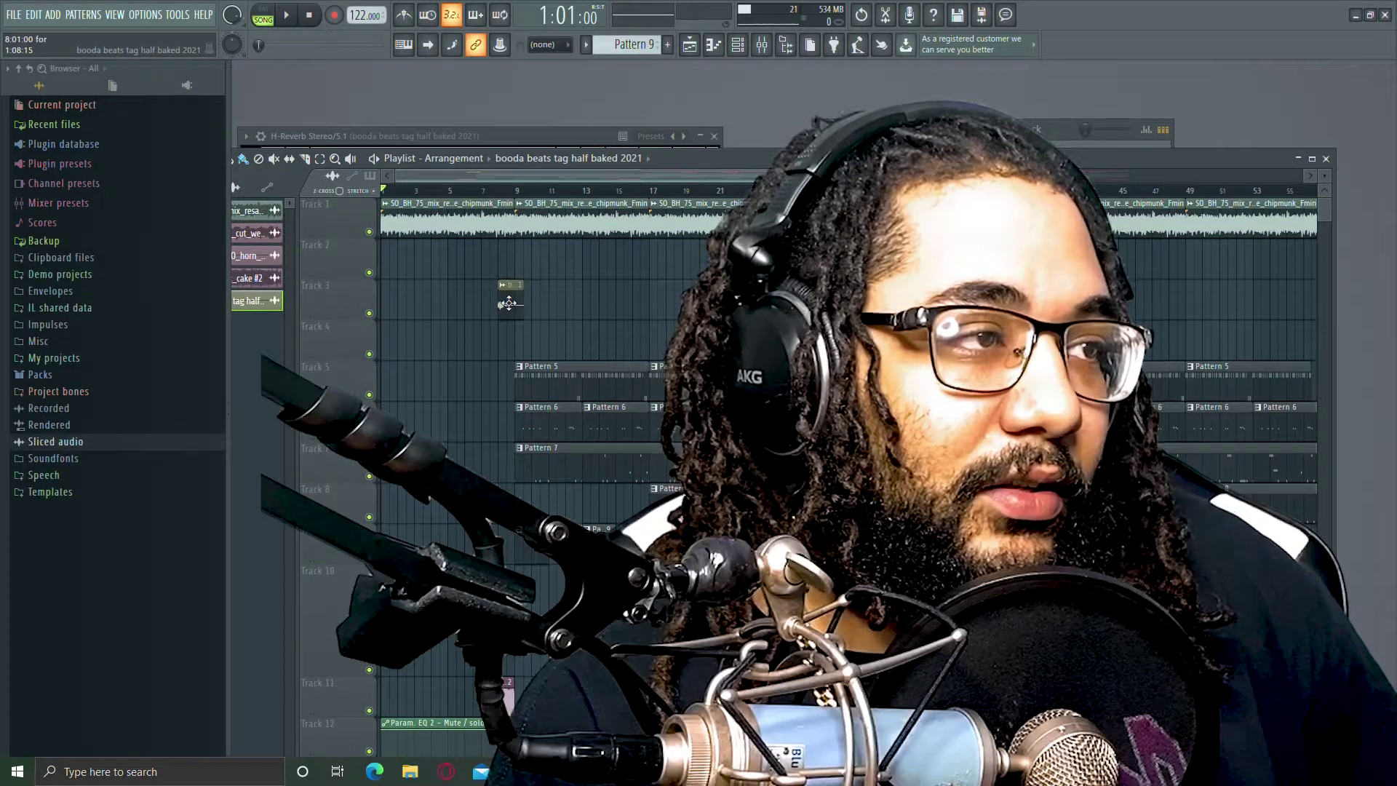
pyautogui.doubleClick(504, 303)
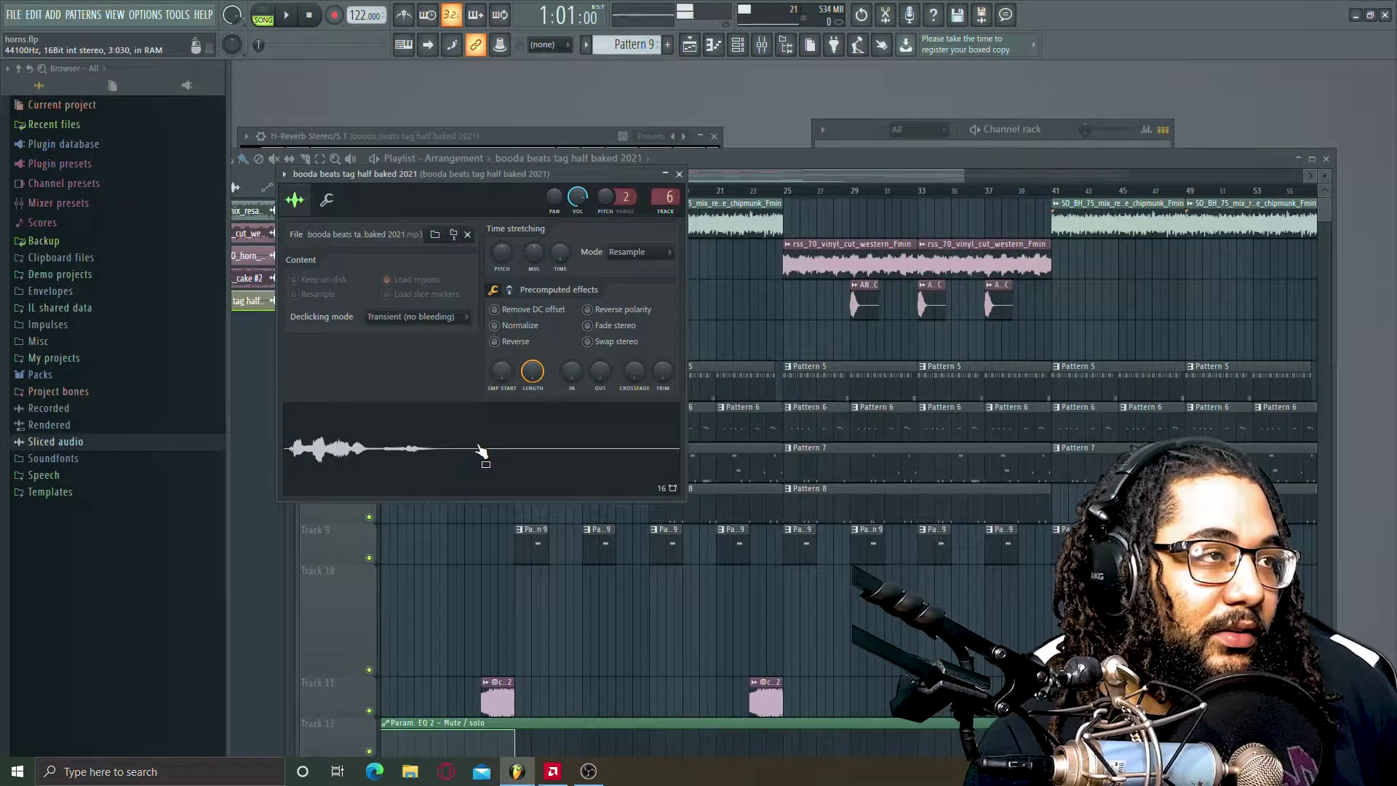
# - Open the H-Reverb on the producer tag's mixer track 6 and slightly lower its Dry/Wet amount
pyautogui.click(665, 196)
pyautogui.click(1114, 264)
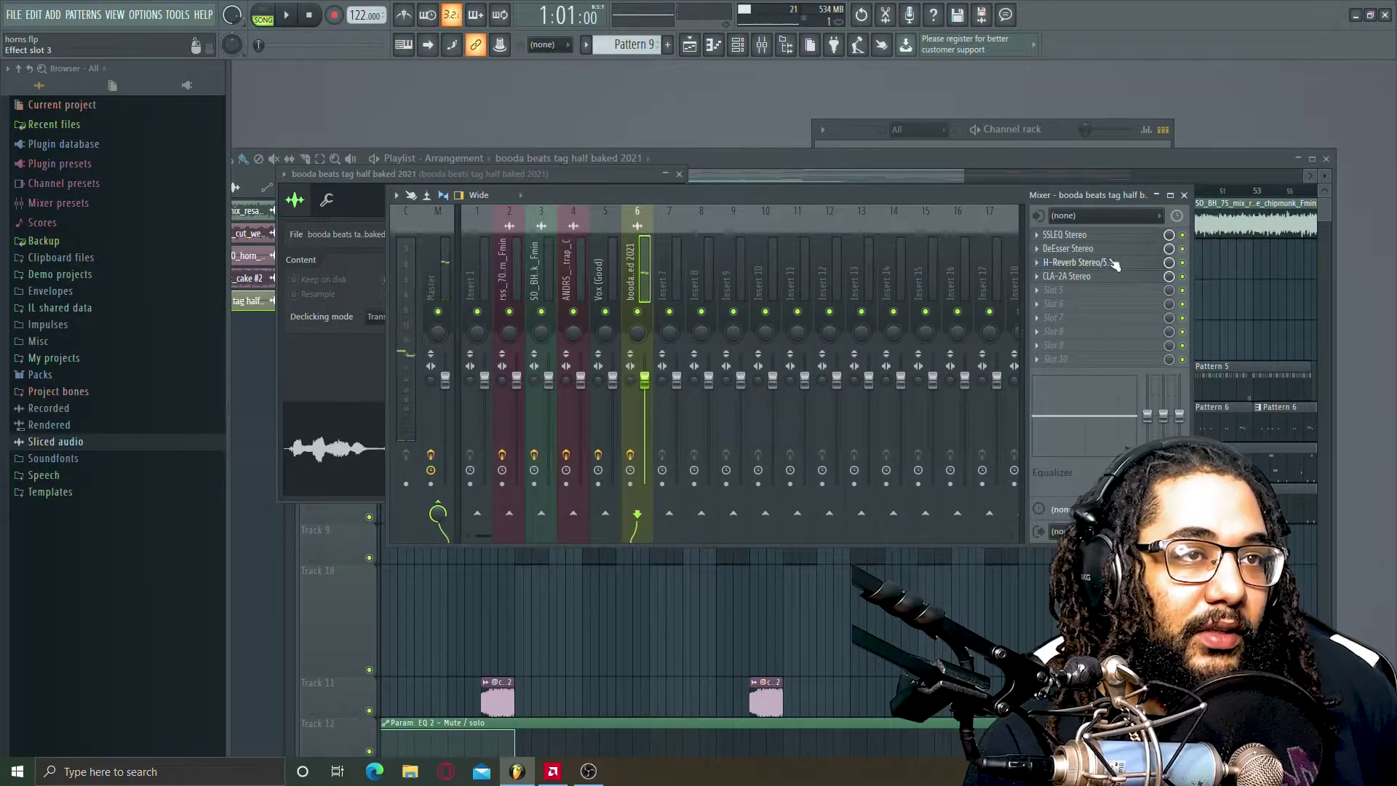
pyautogui.click(1114, 264)
pyautogui.moveTo(636, 306); pyautogui.dragTo(635, 312)
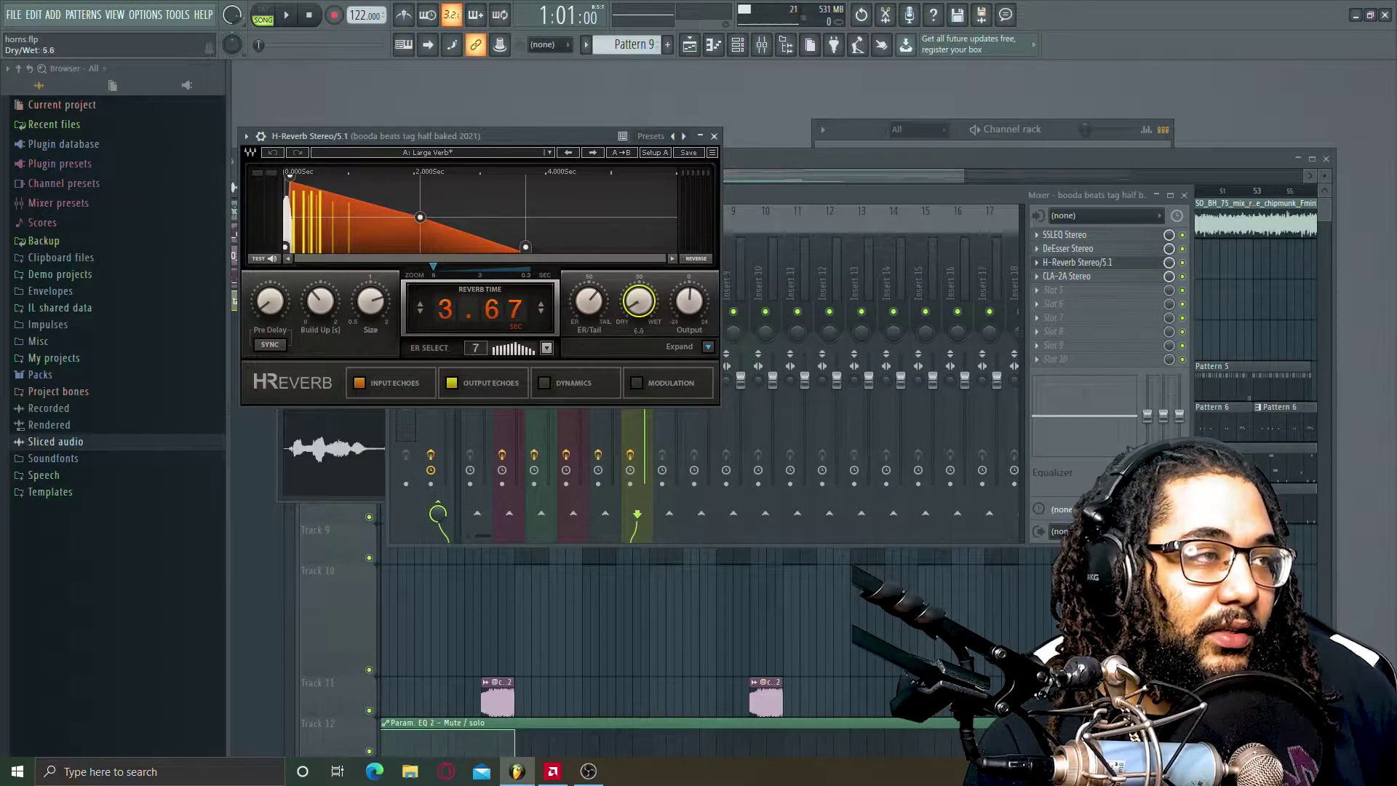
# - Play the full arrangement, follow it in the playlist, and stop playback
pyautogui.press('space')
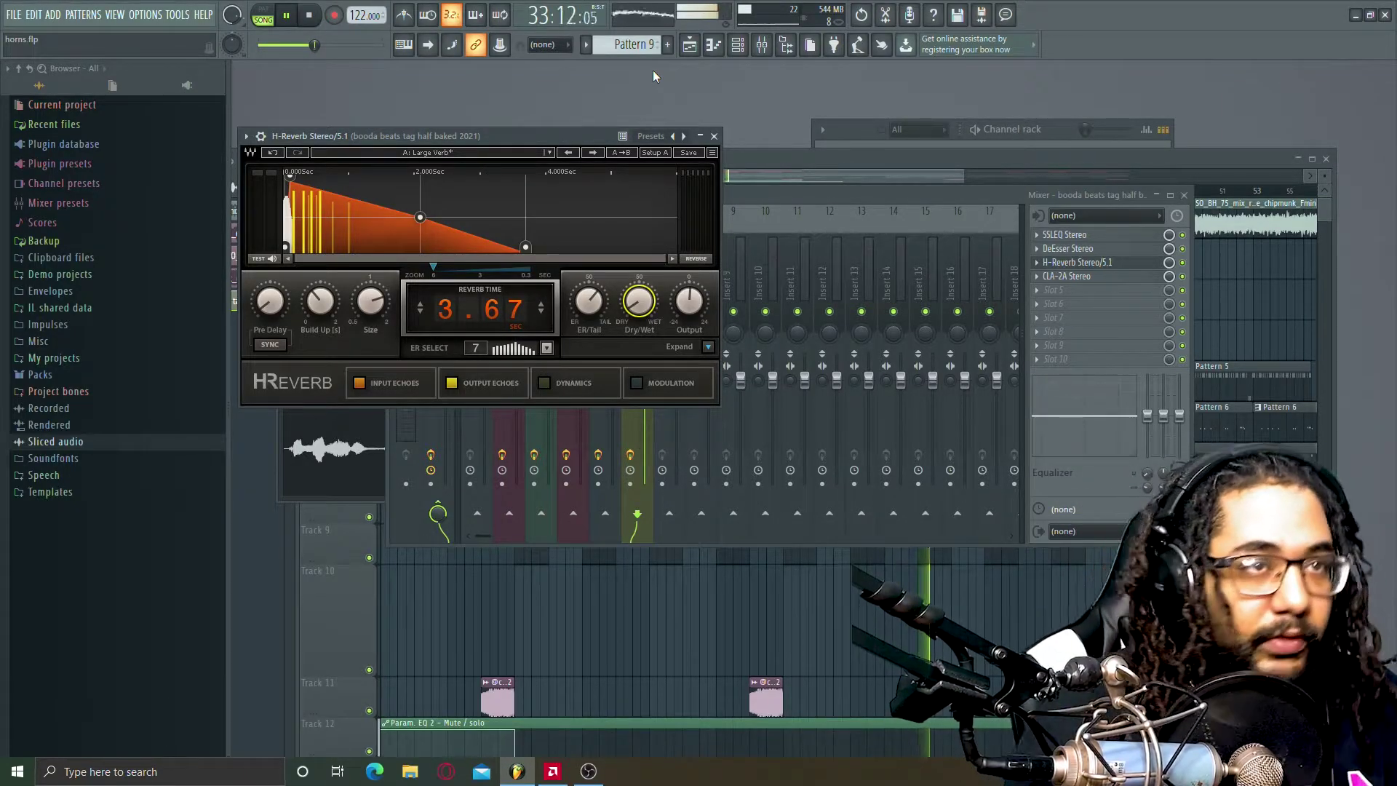
pyautogui.click(1015, 163)
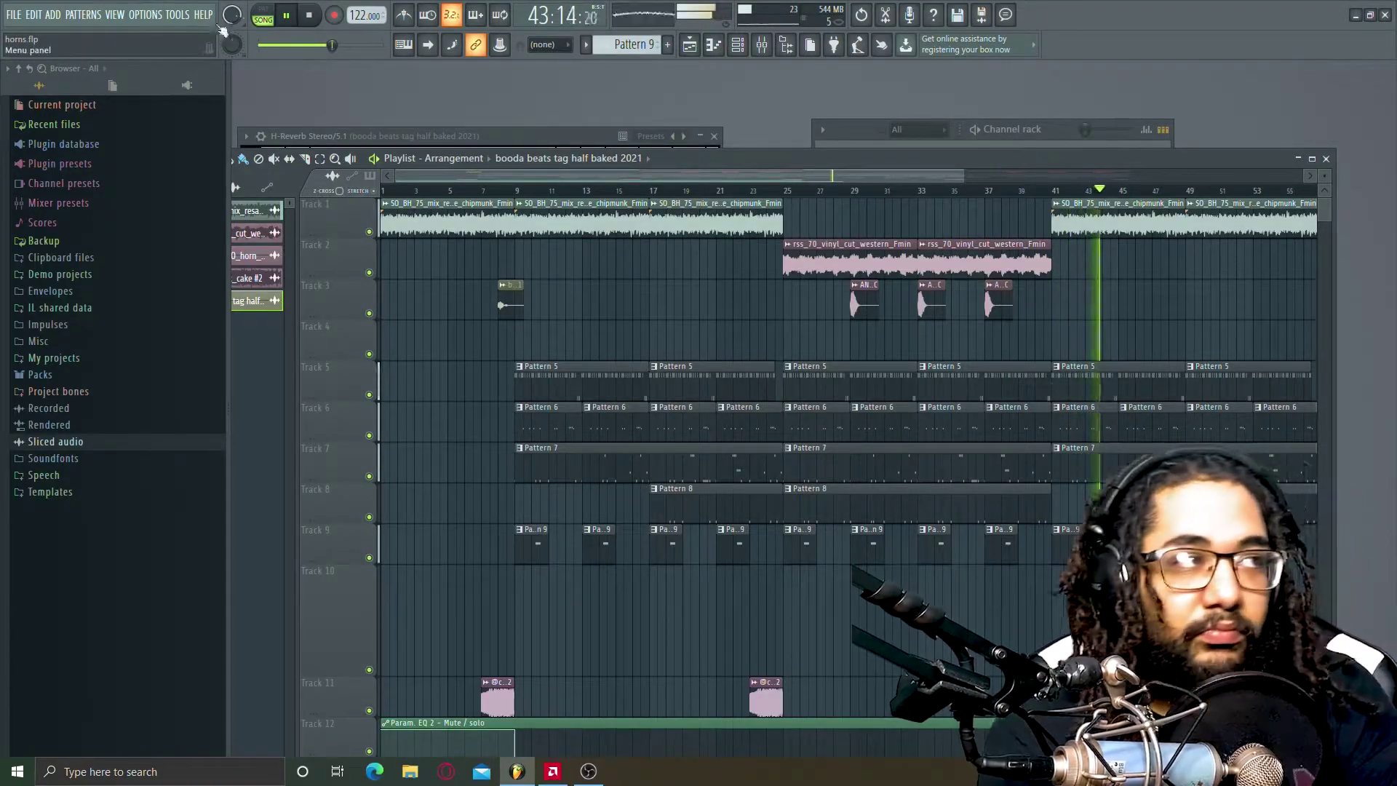
pyautogui.click(312, 19)
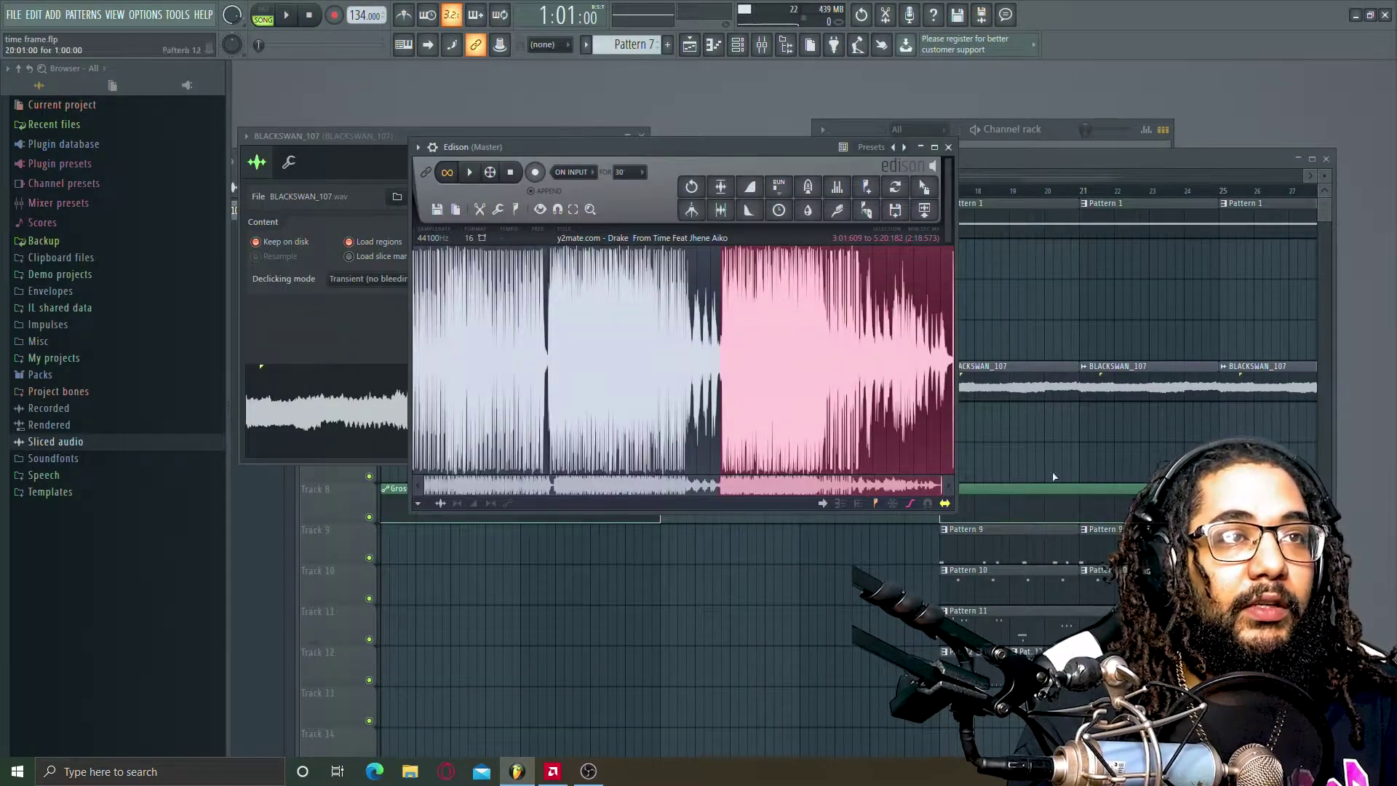
# - Bring up the time frame project's channel rack and open the sample settings of the Drake From Time Feat Jhene Aiko_2 channel
pyautogui.click(1008, 153)
pyautogui.click(1059, 134)
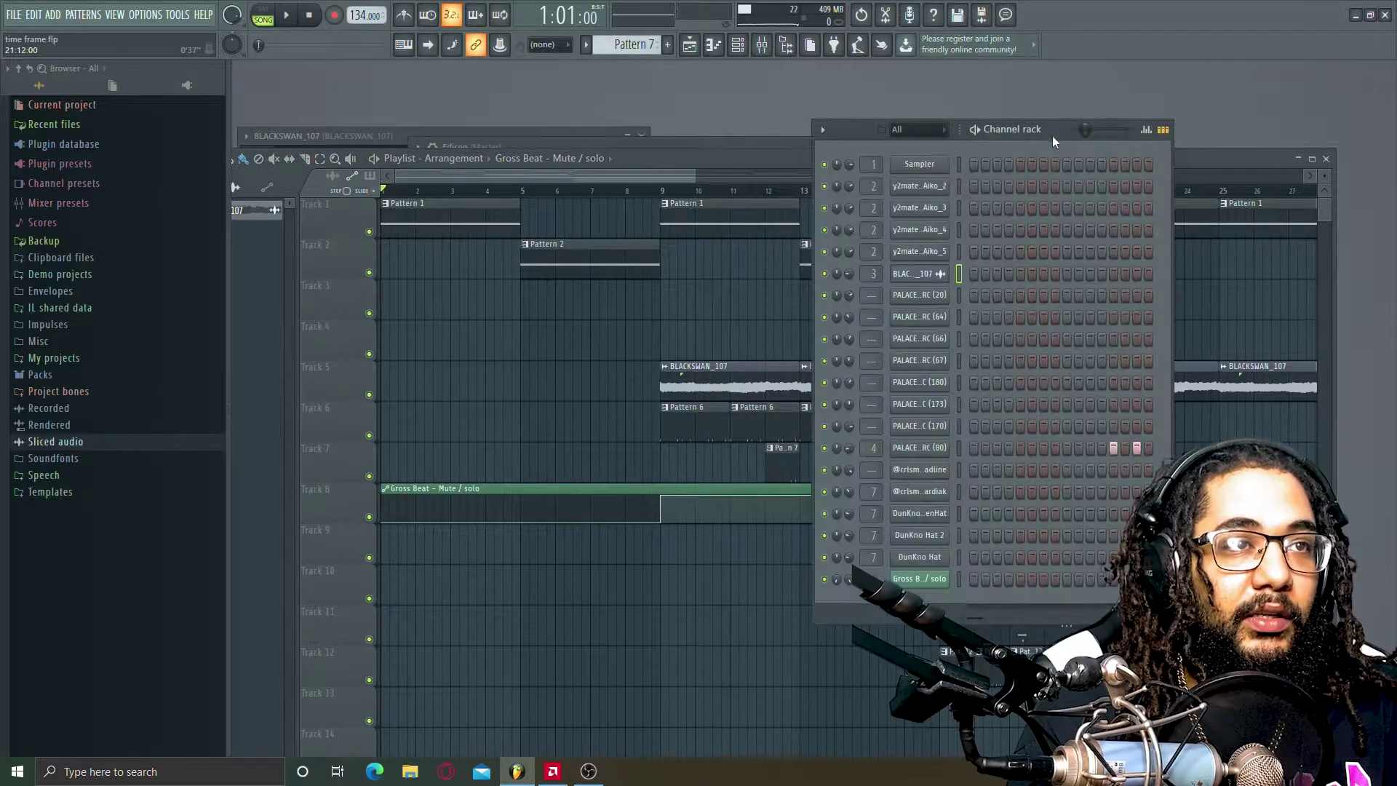
pyautogui.click(903, 188)
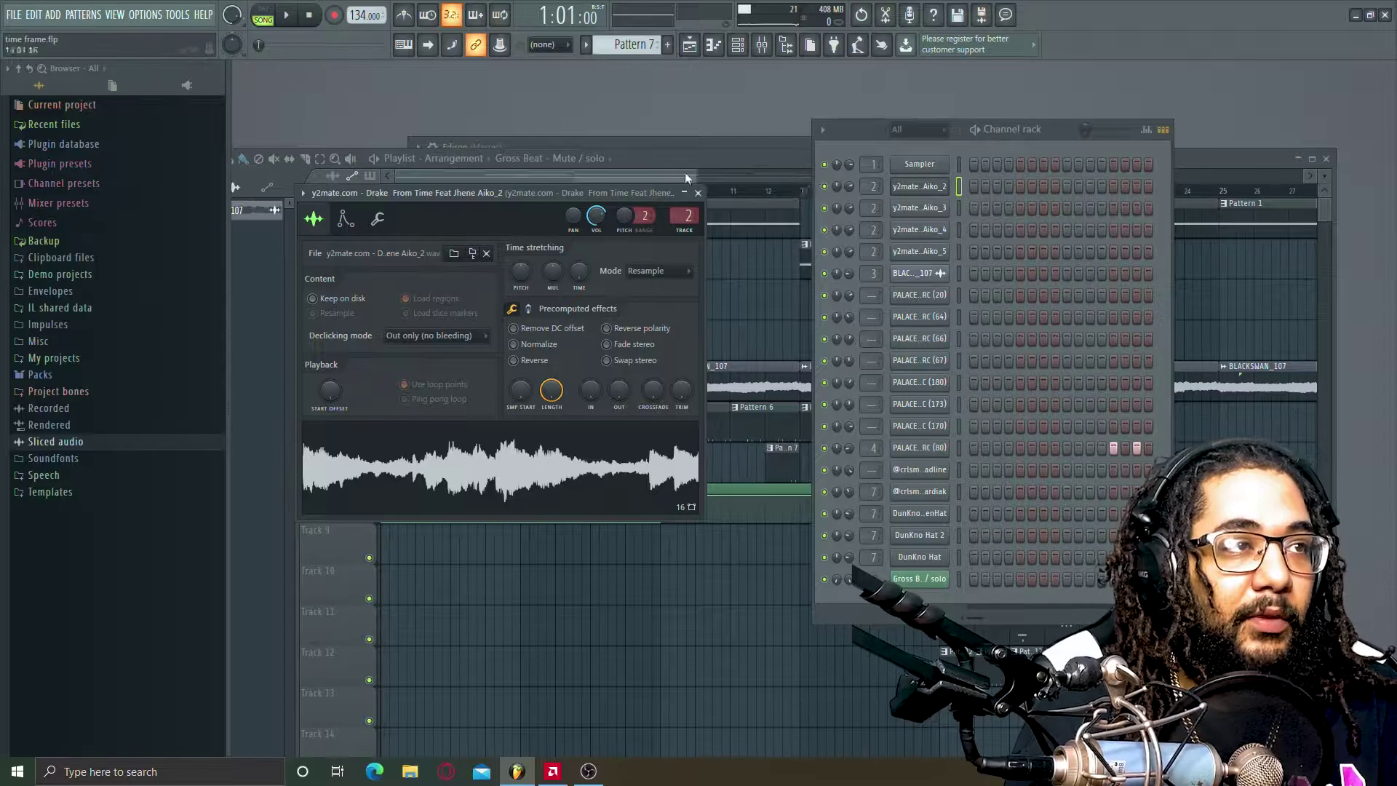
pyautogui.click(702, 192)
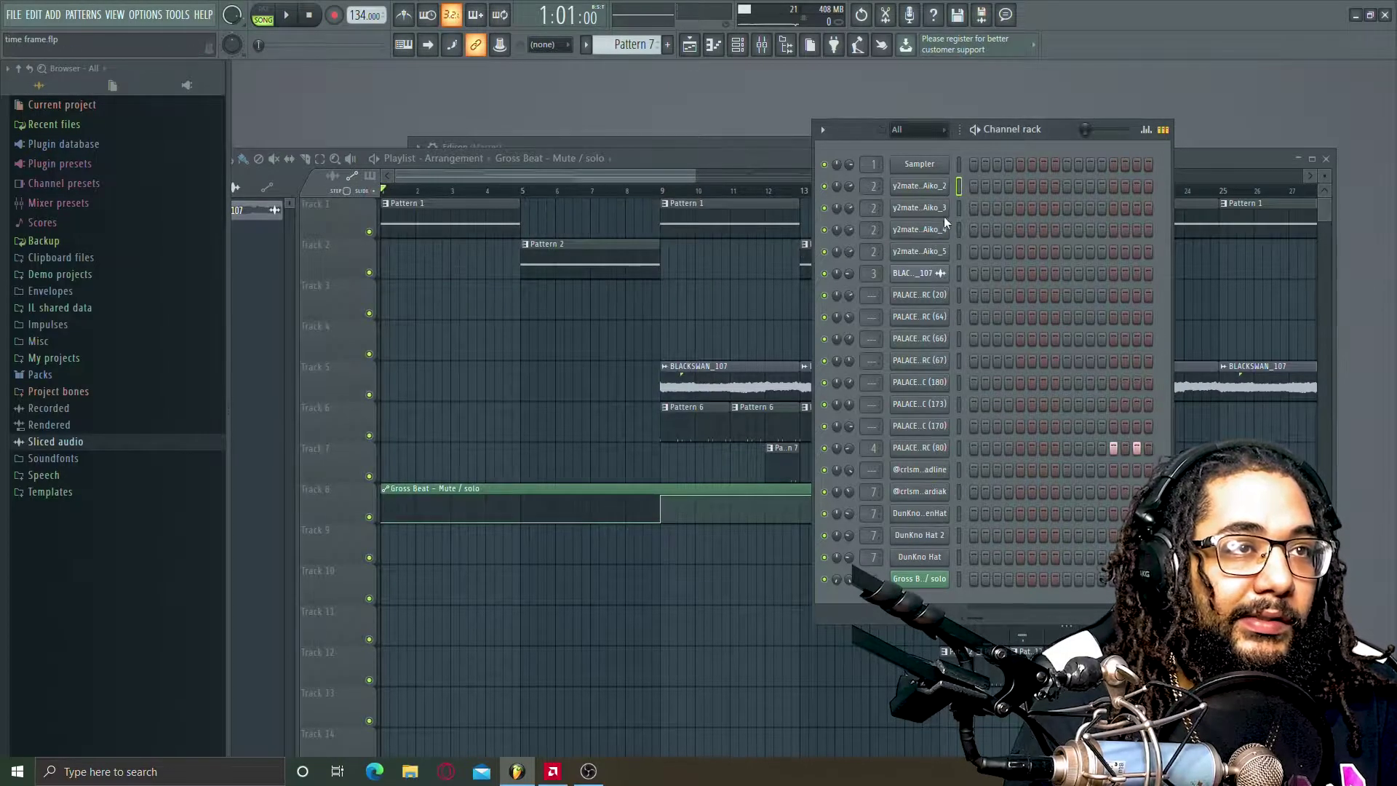
pyautogui.click(934, 188)
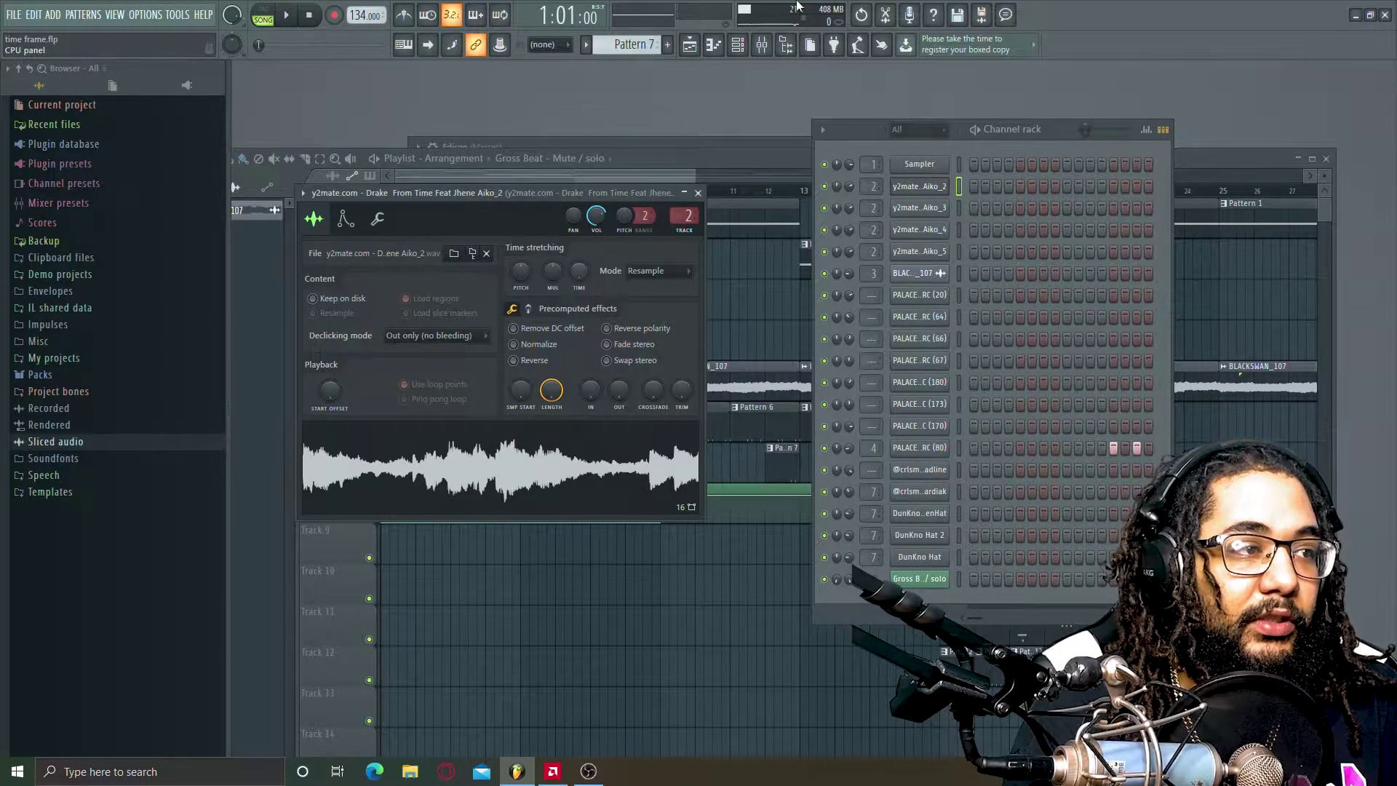
# - Open the CLA-2A compressor and Fruity parametric EQ 2 on the Drake sample's mixer track 2, placing the EQ window clear of the compressor
pyautogui.doubleClick(684, 215)
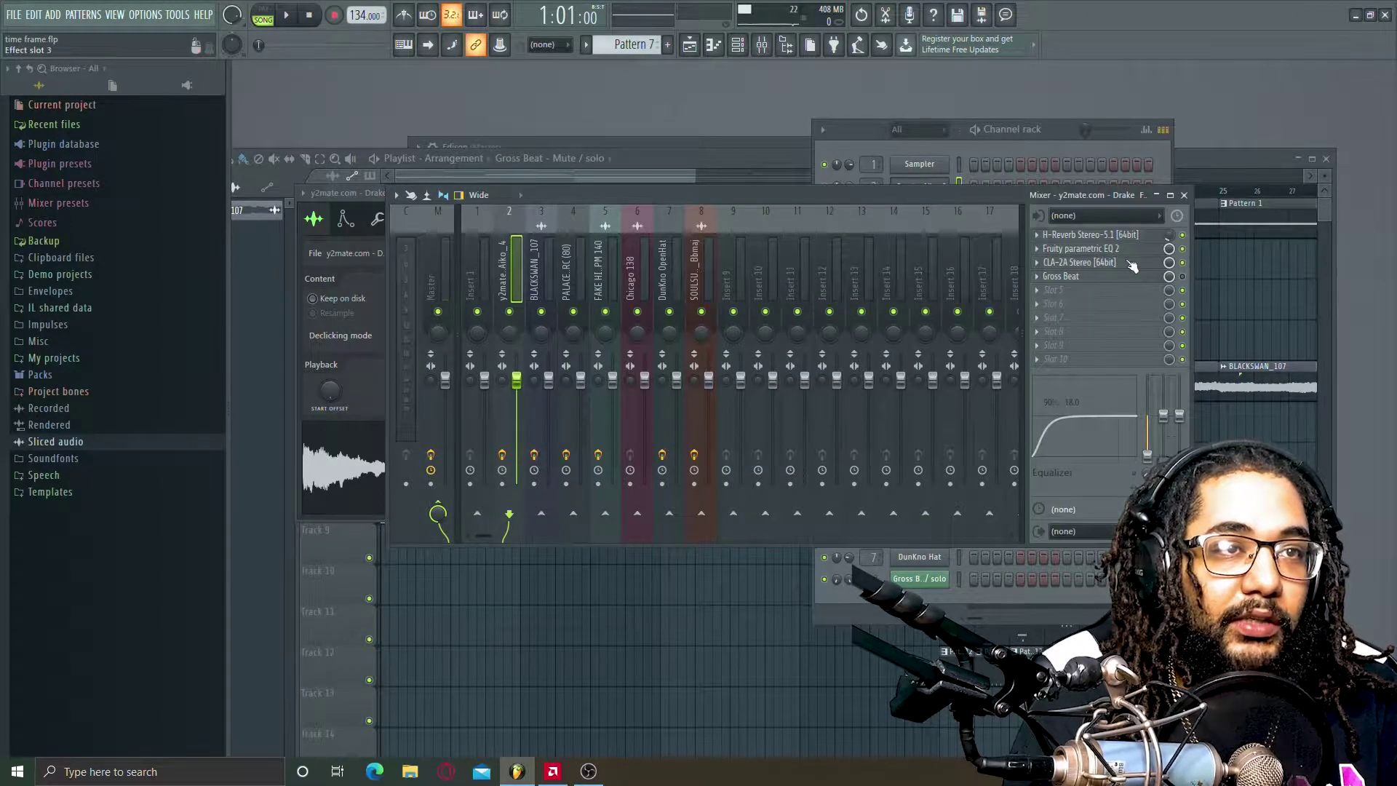
pyautogui.click(1132, 263)
pyautogui.click(1132, 249)
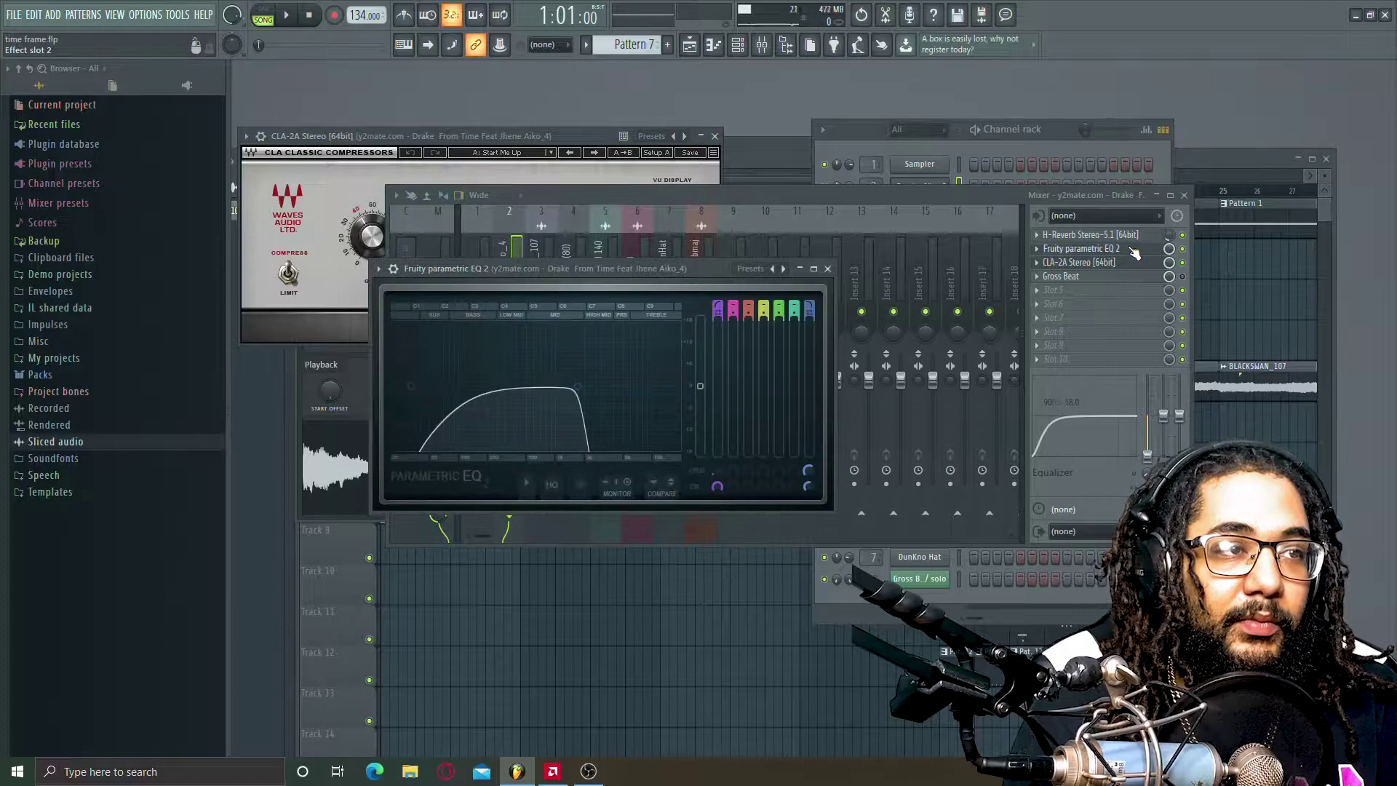
pyautogui.moveTo(693, 273); pyautogui.dragTo(906, 232)
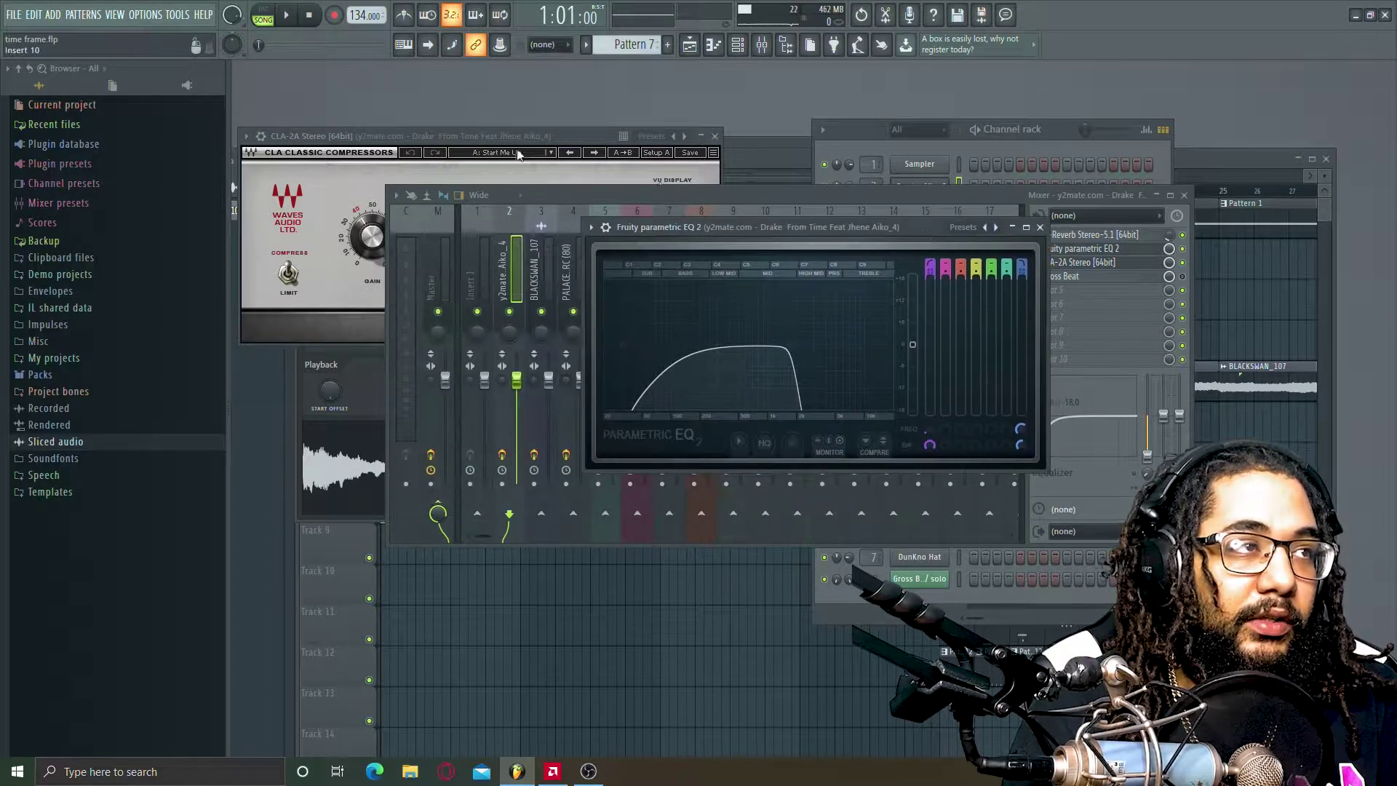
# - Close the Fruity parametric EQ 2 and CLA-2A windows and bring the playlist to the front
pyautogui.click(1040, 227)
pyautogui.click(478, 137)
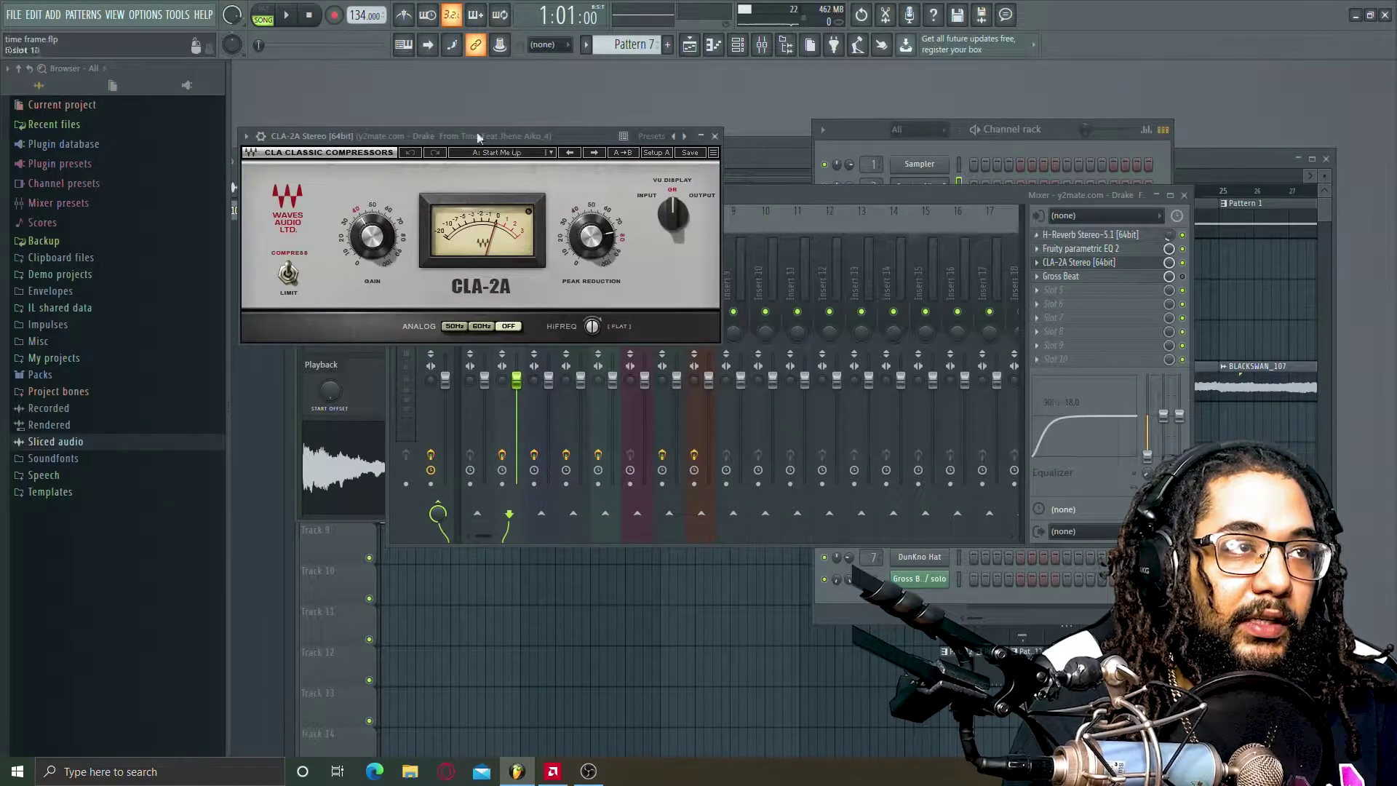
pyautogui.click(716, 137)
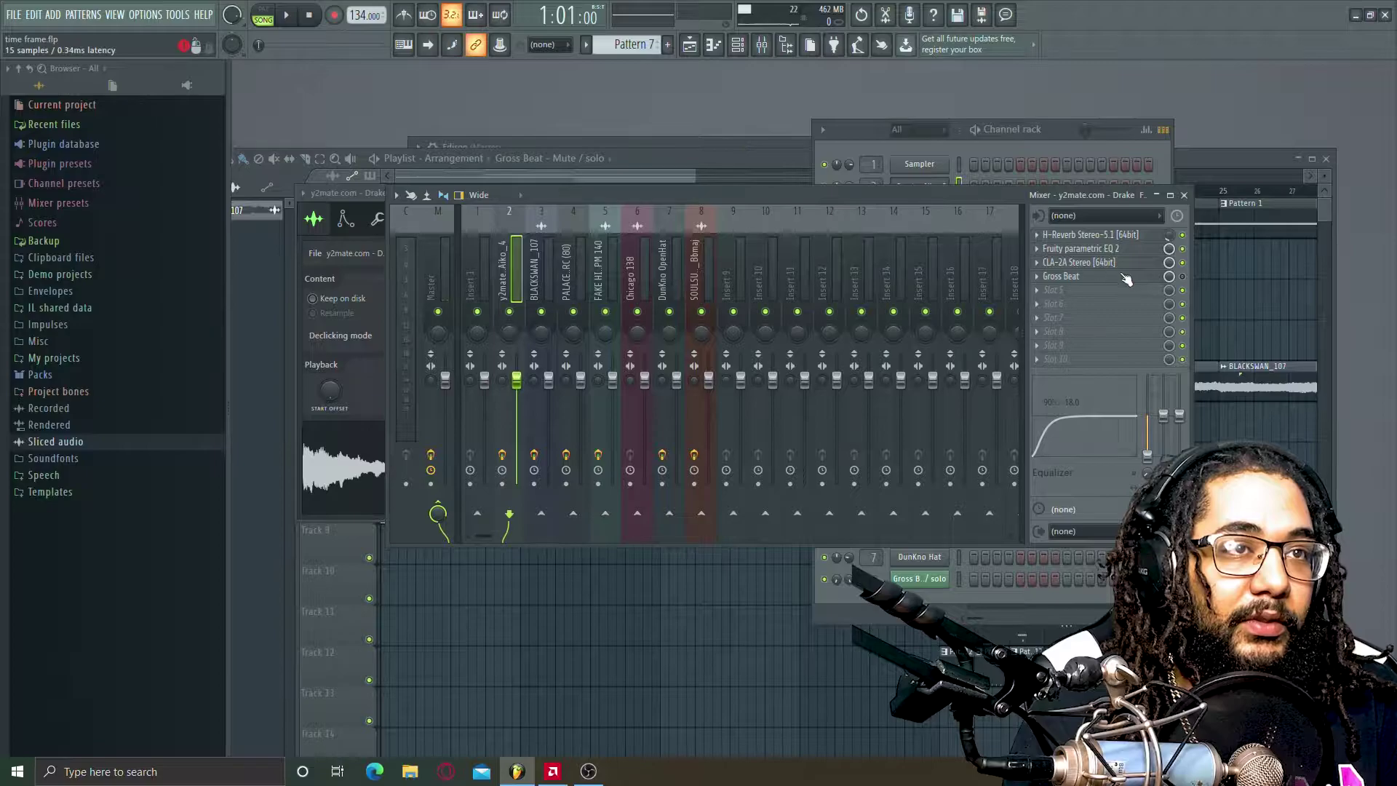
pyautogui.click(692, 163)
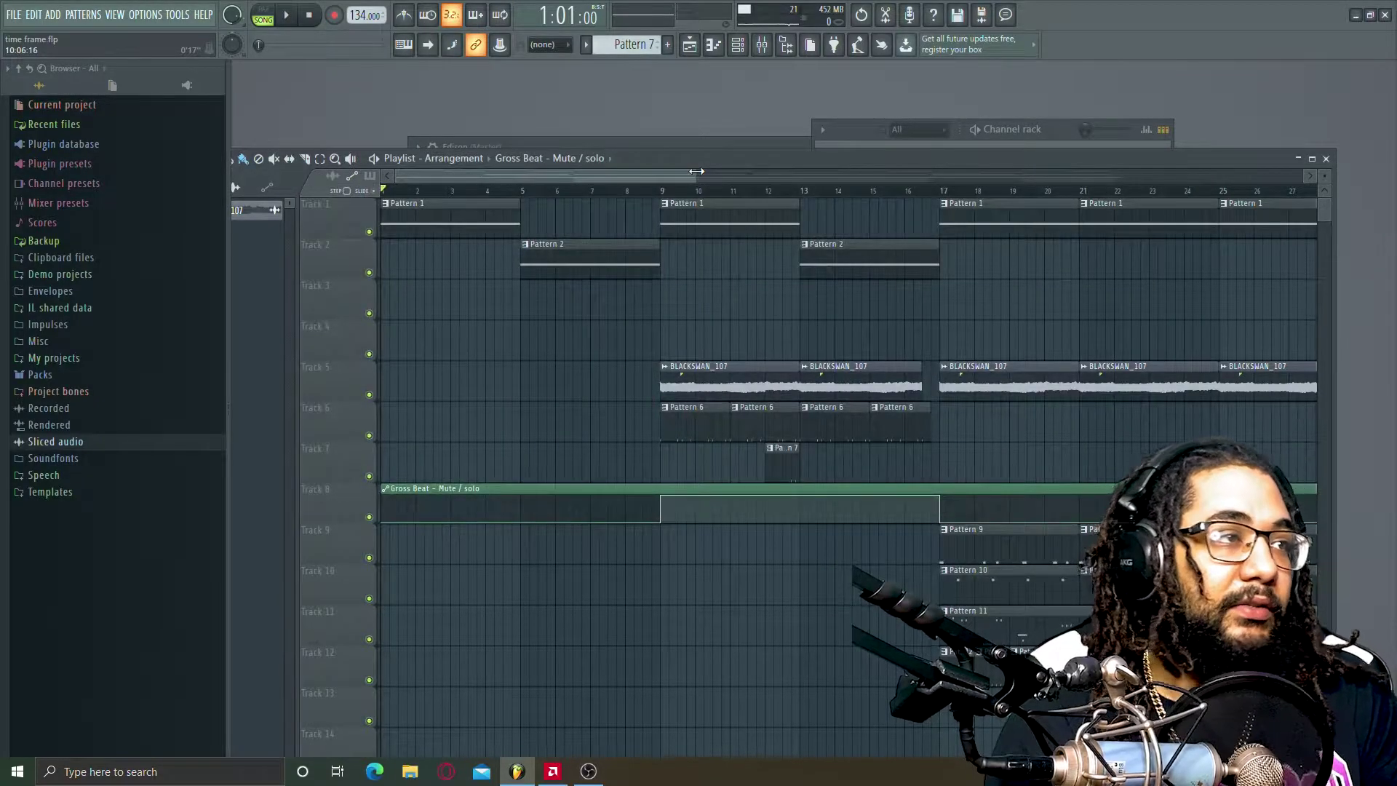
# - Select Pattern 2 and inspect the sample settings of the Aiko_2, Aiko_5 and BLACKSWAN_107 channels in the channel rack
pyautogui.click(590, 269)
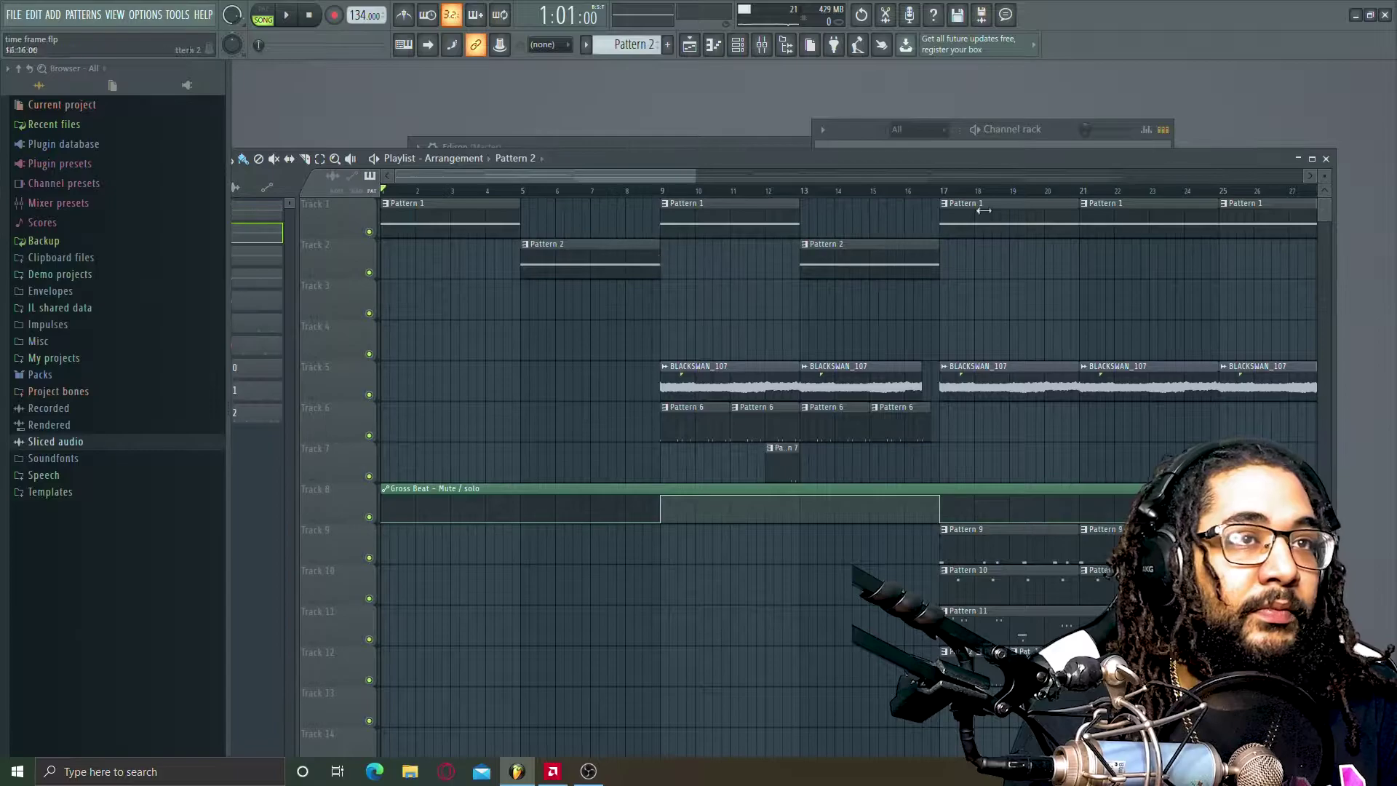
pyautogui.click(1062, 130)
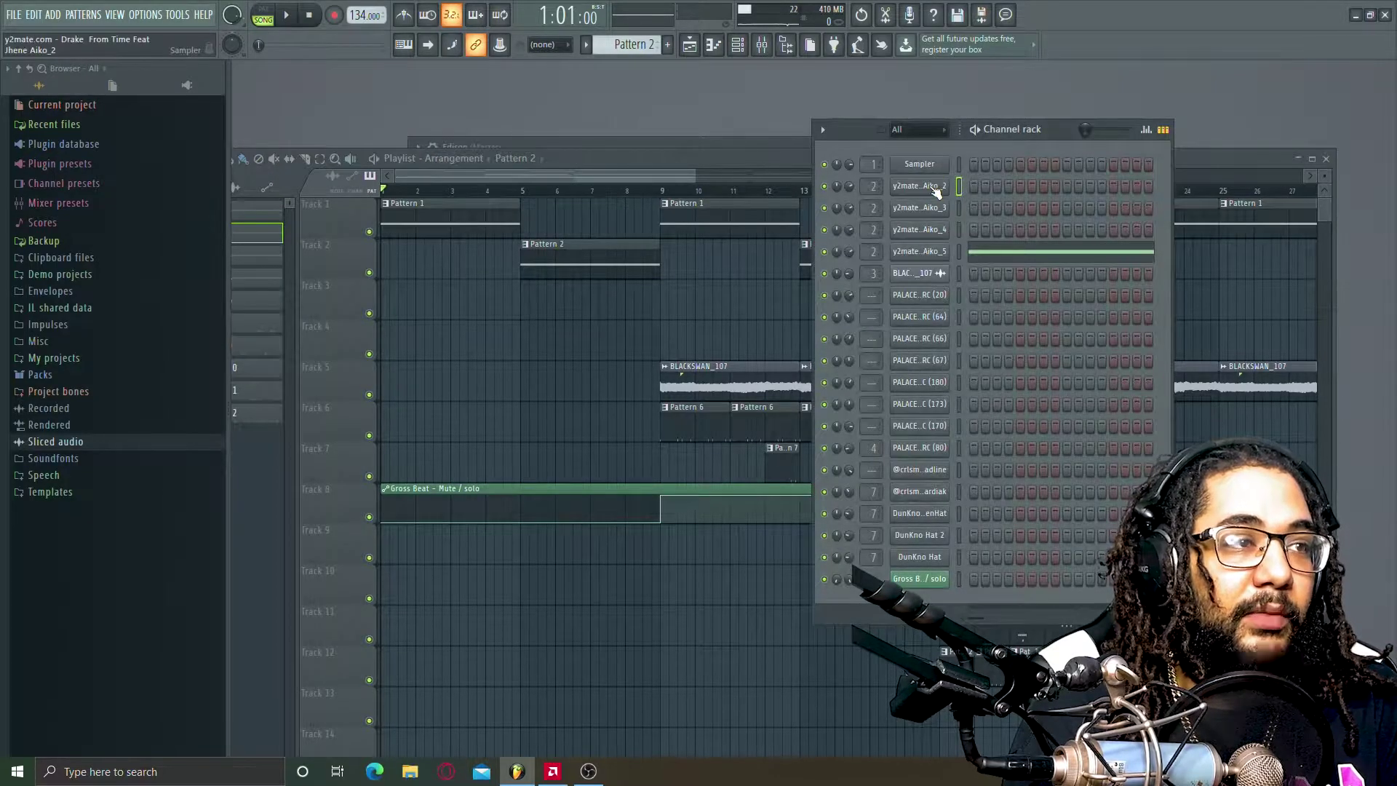
pyautogui.click(920, 186)
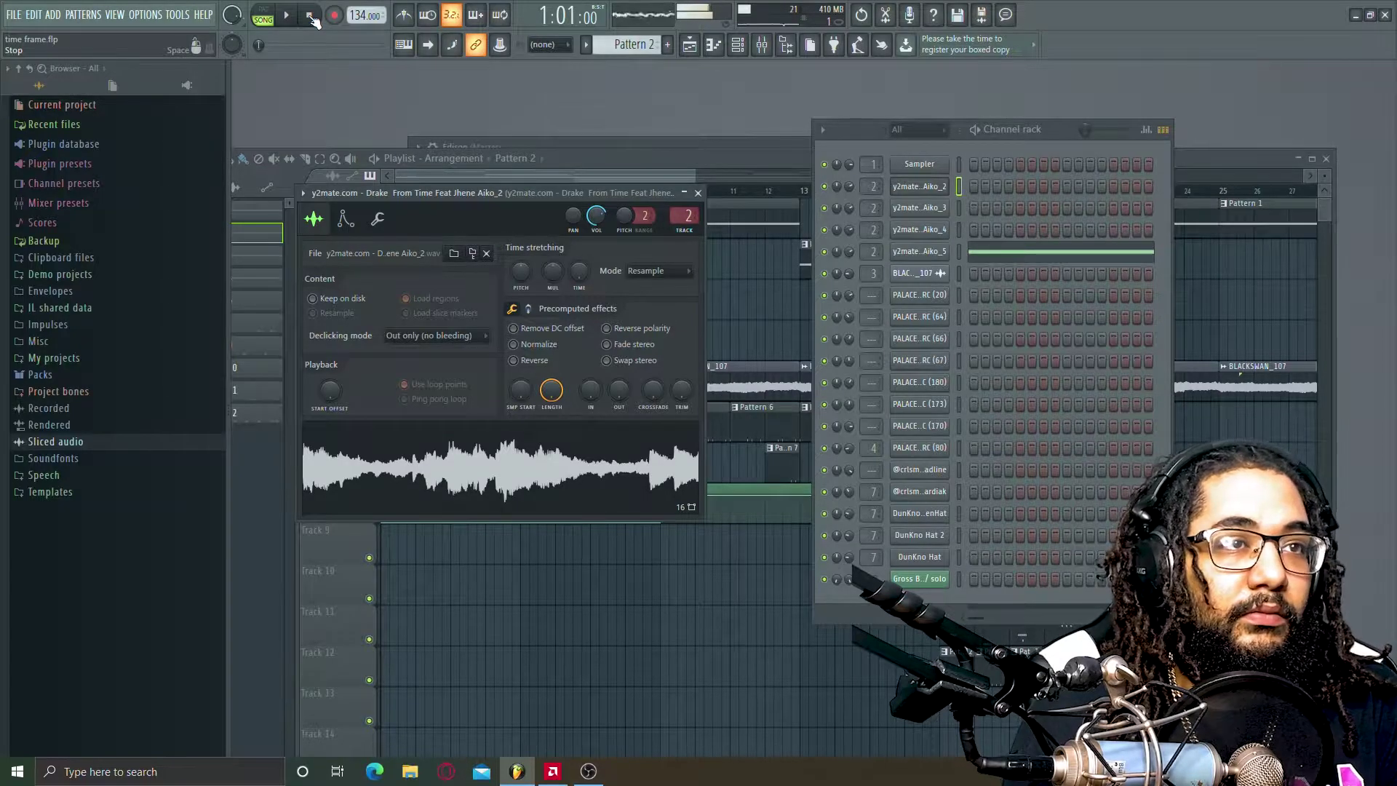
pyautogui.click(919, 251)
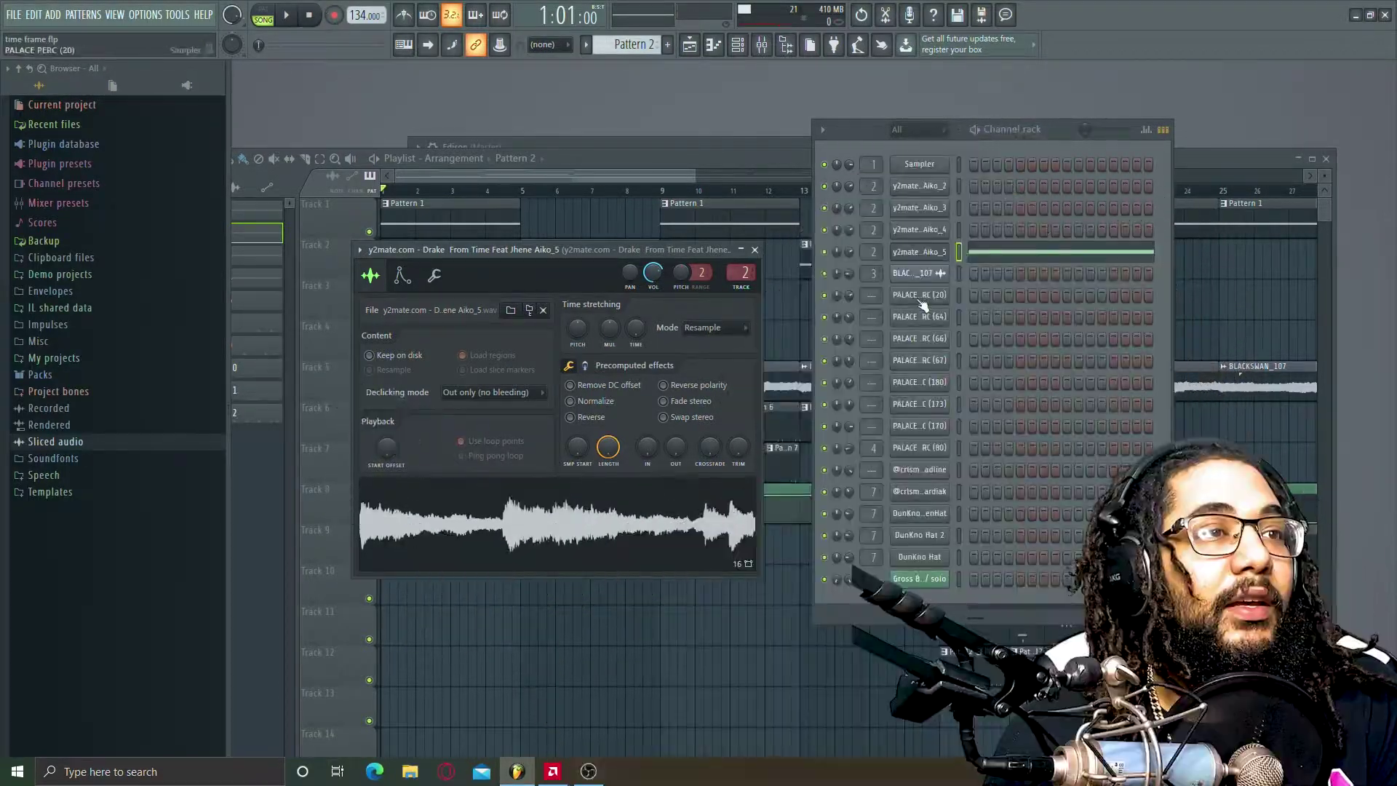
pyautogui.click(920, 274)
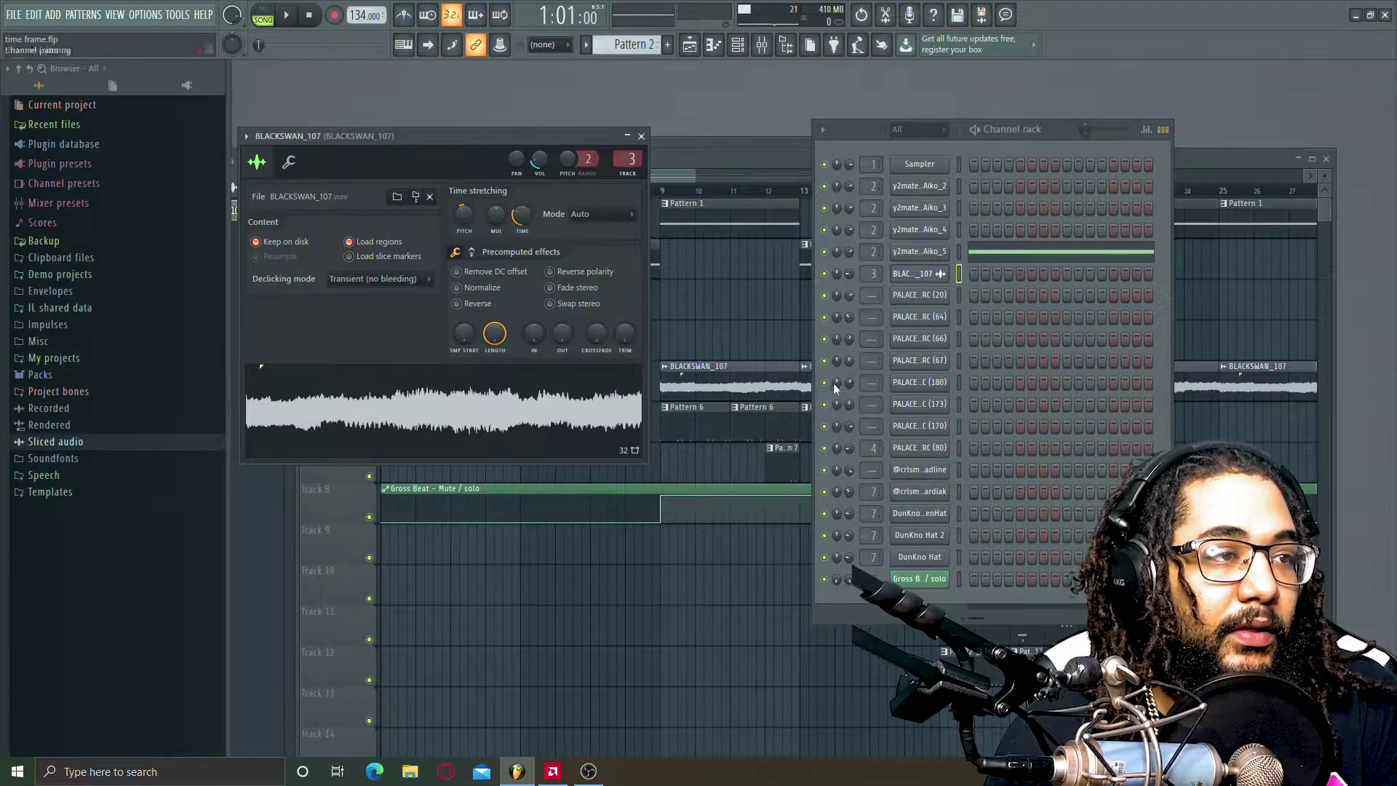
# - Select Pattern 6, show its percussion steps in the channel rack, play it on its own, and return to song mode
pyautogui.click(768, 421)
pyautogui.click(1045, 132)
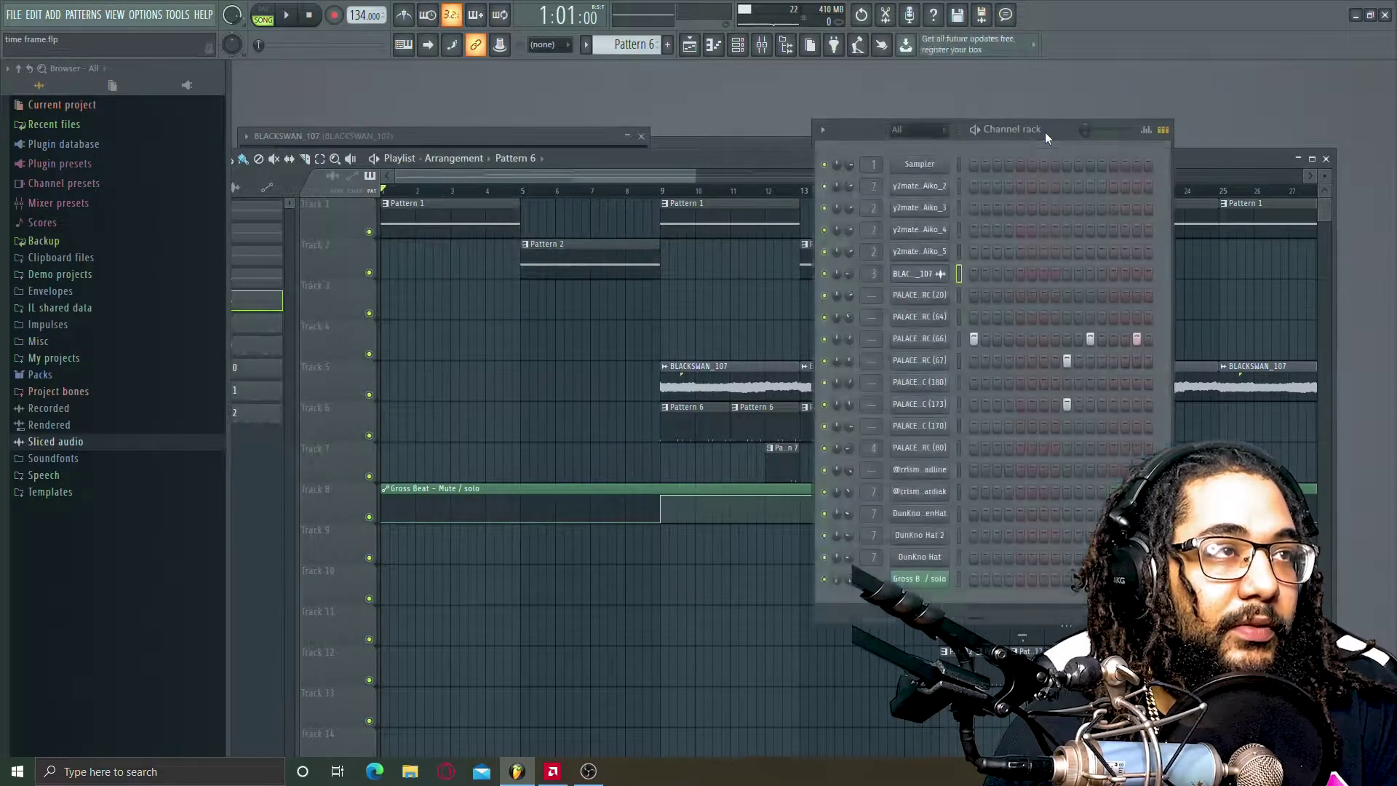
pyautogui.click(267, 14)
pyautogui.click(285, 15)
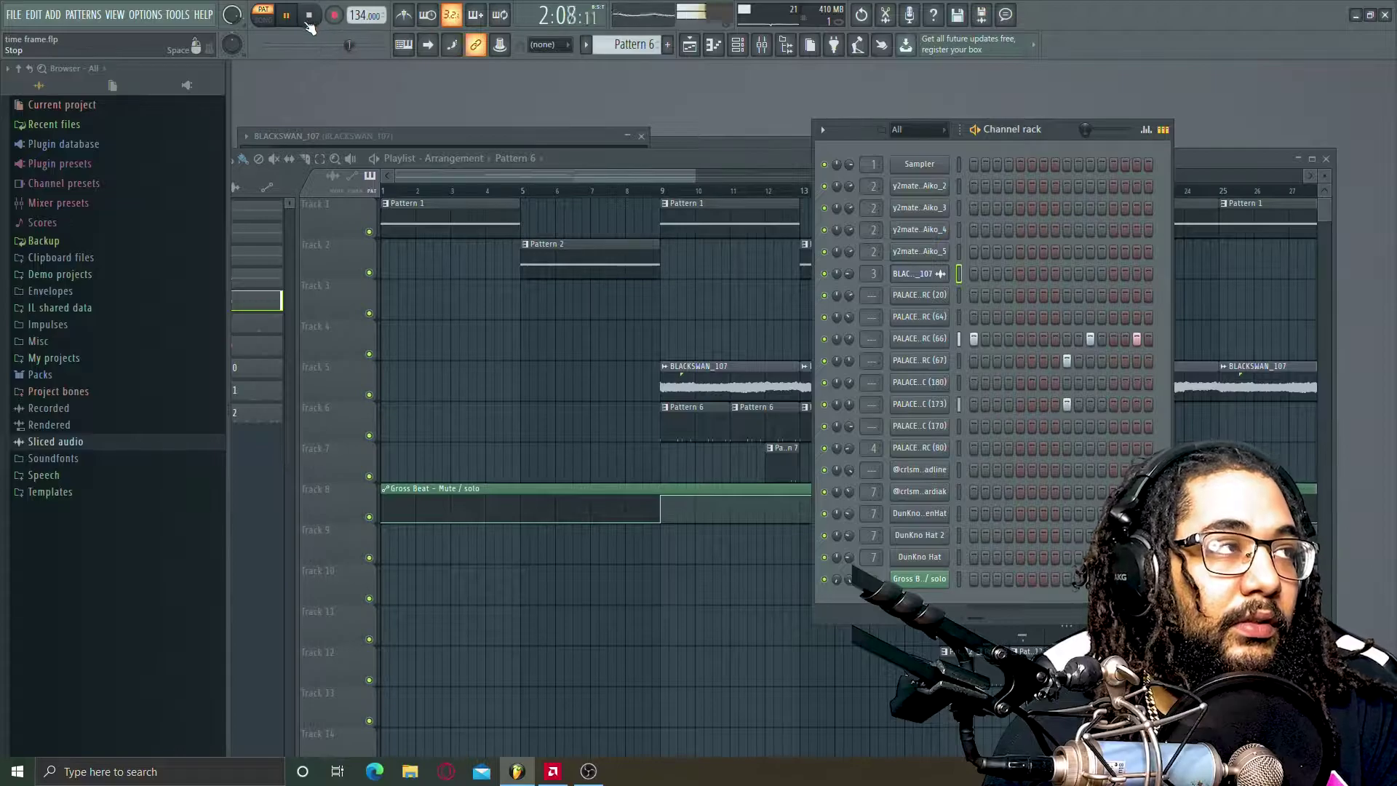
pyautogui.click(308, 21)
pyautogui.click(270, 27)
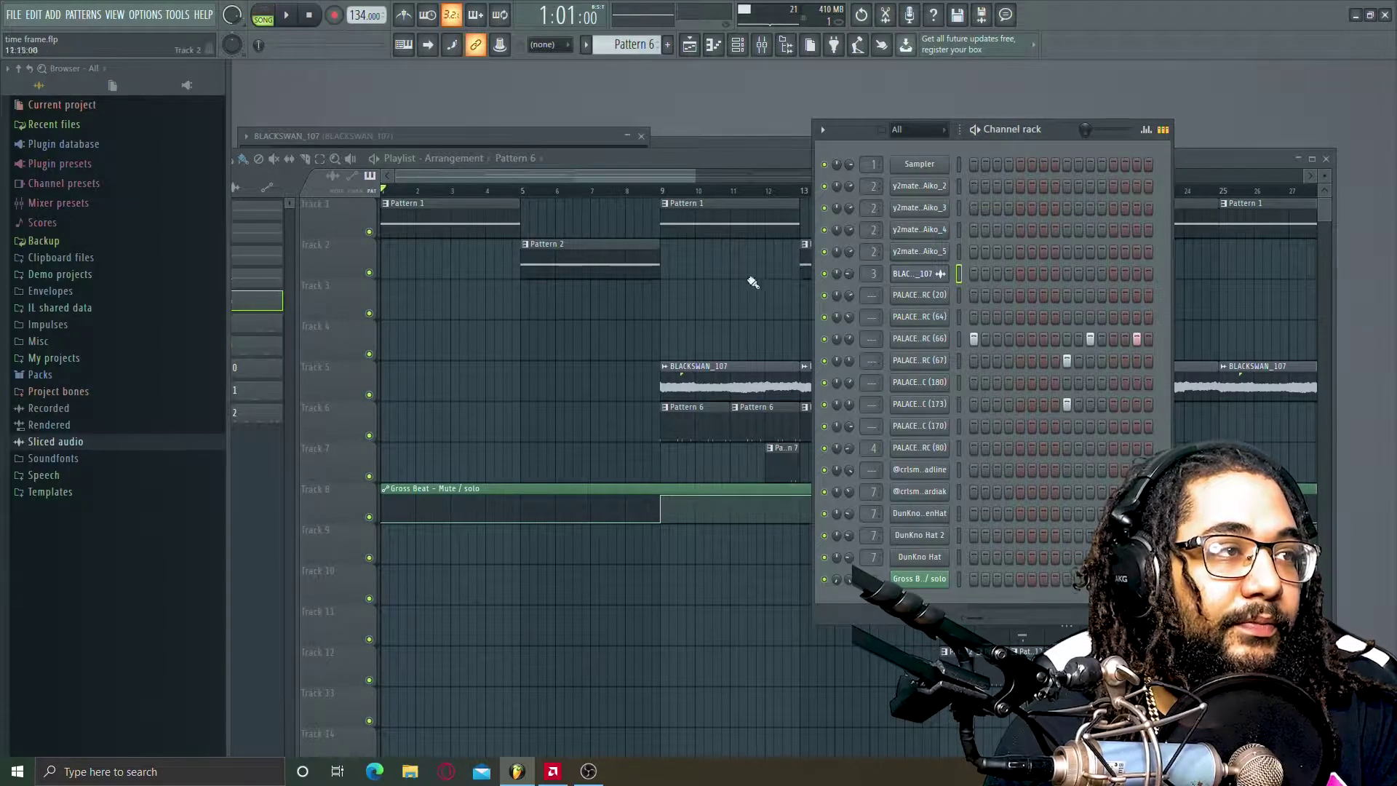
# - View Pattern 2 and Pattern 1 in the channel rack, open the Aiko_4 sample settings, and play Pattern 1 on its own
pyautogui.click(633, 265)
pyautogui.click(1057, 134)
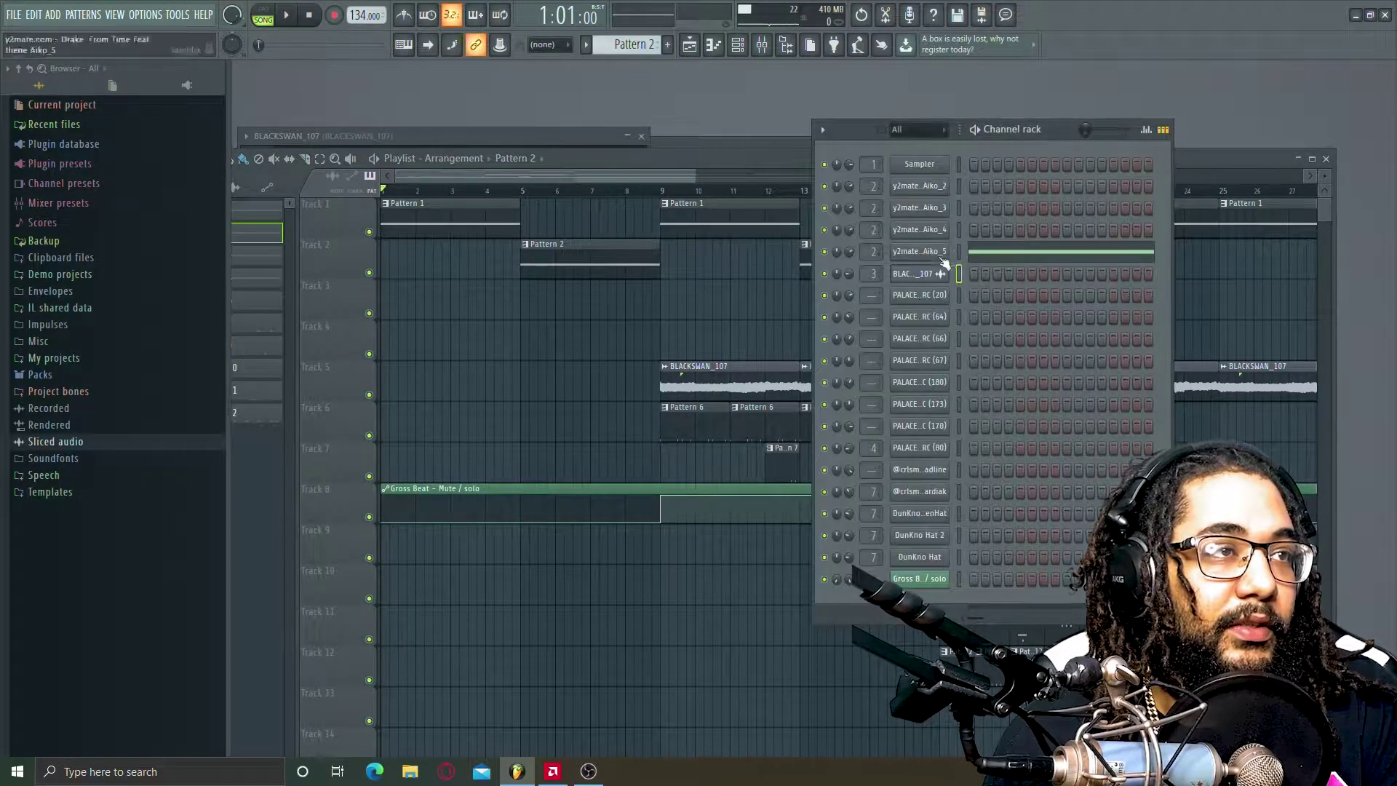
pyautogui.click(748, 218)
pyautogui.click(1057, 135)
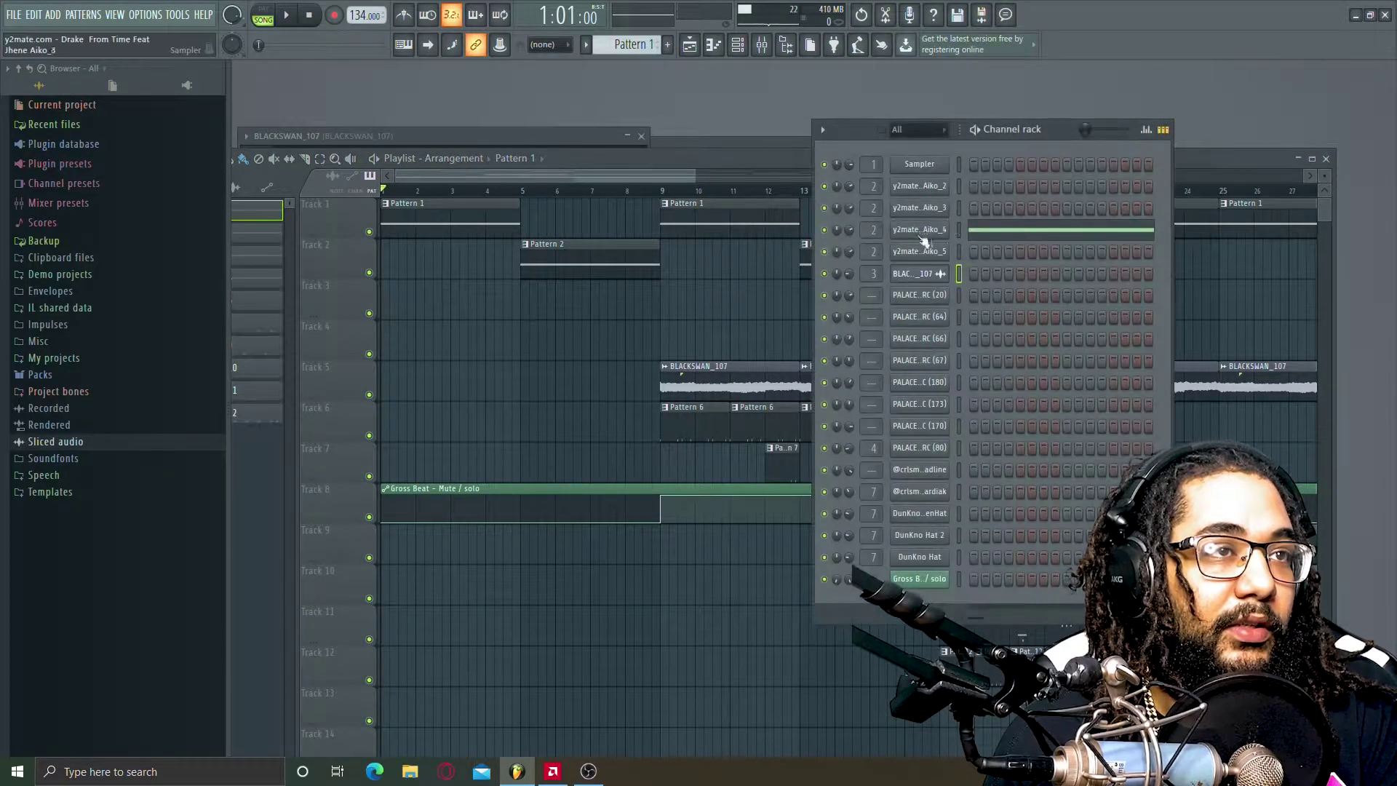
pyautogui.click(919, 230)
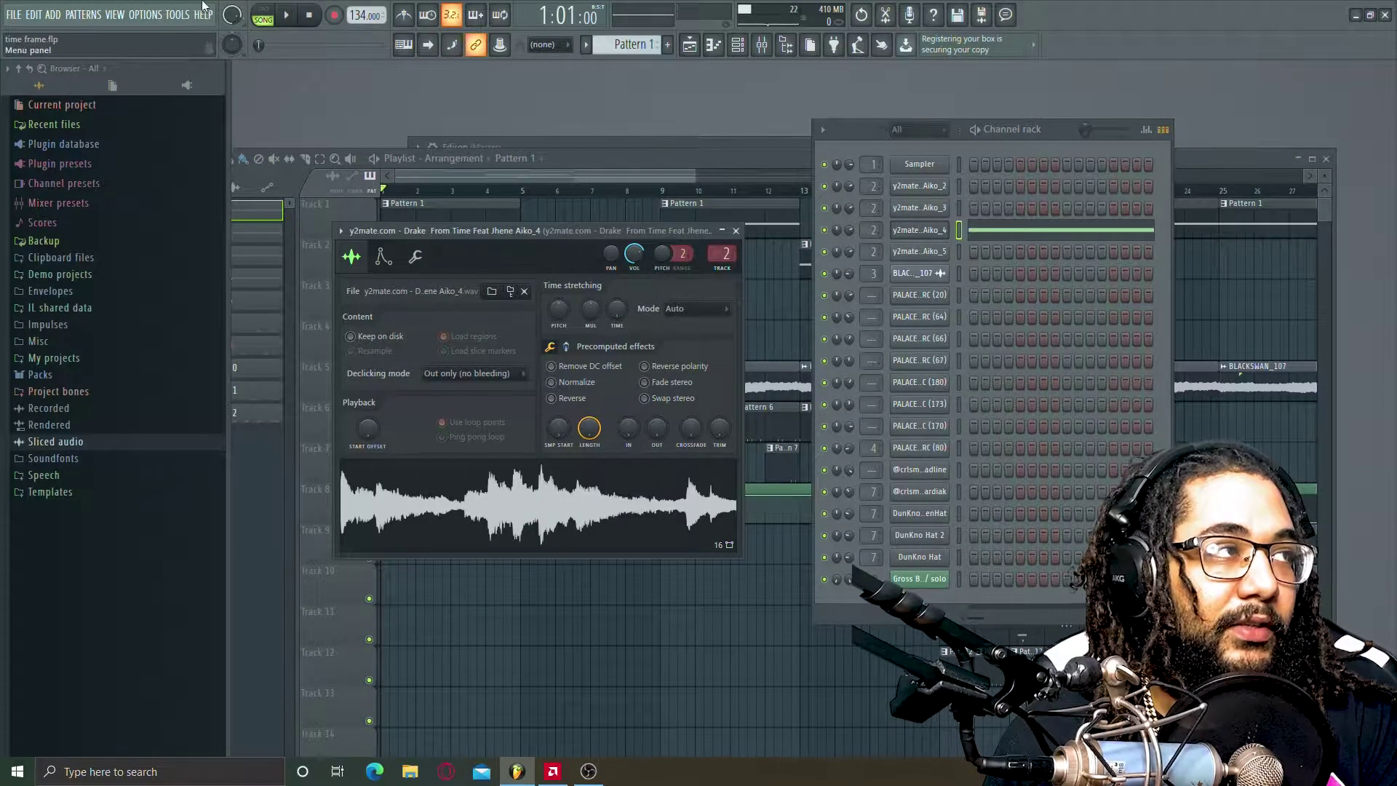
pyautogui.click(270, 16)
pyautogui.press('space')
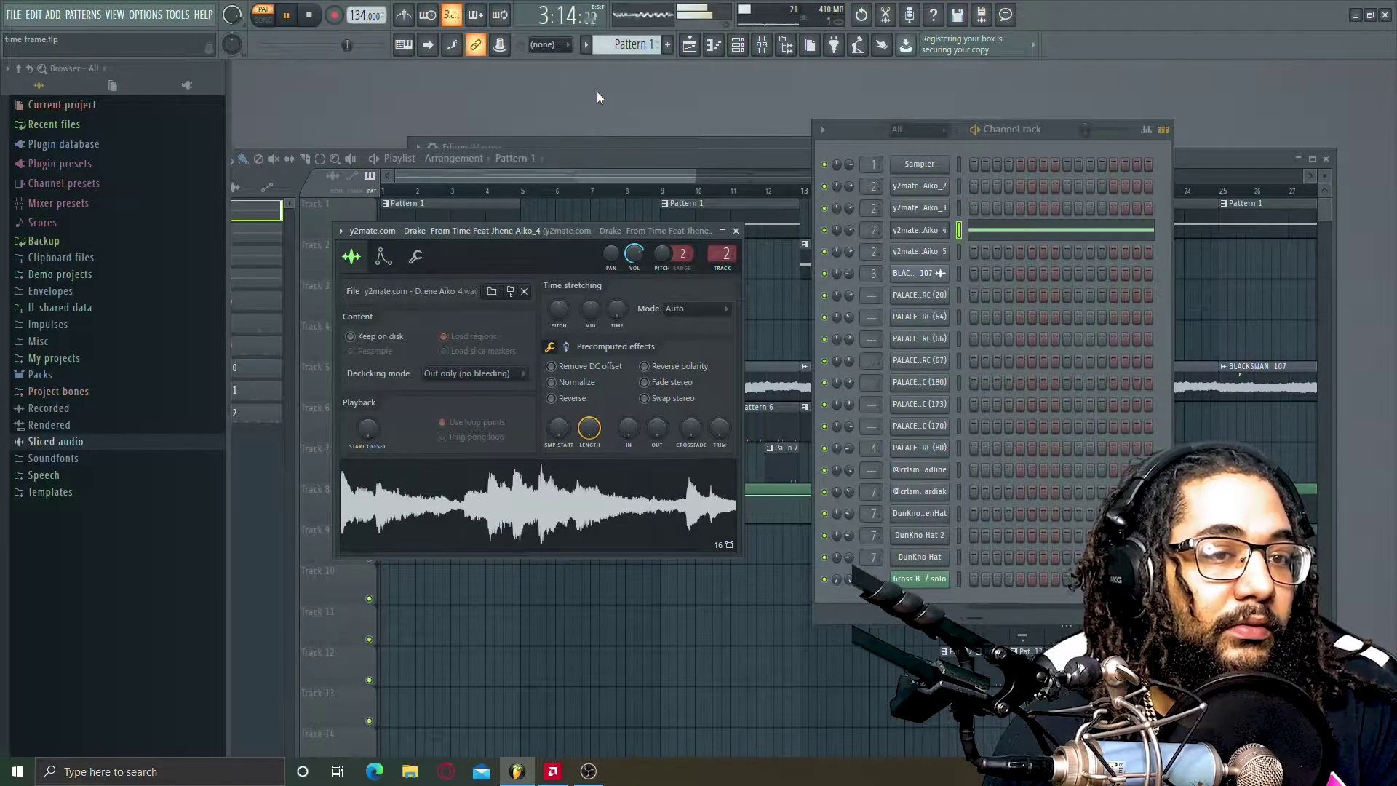
pyautogui.press('space')
# - Bring the playlist forward, play Pattern 11 in pattern mode, stop it, and return to song mode
pyautogui.click(1095, 136)
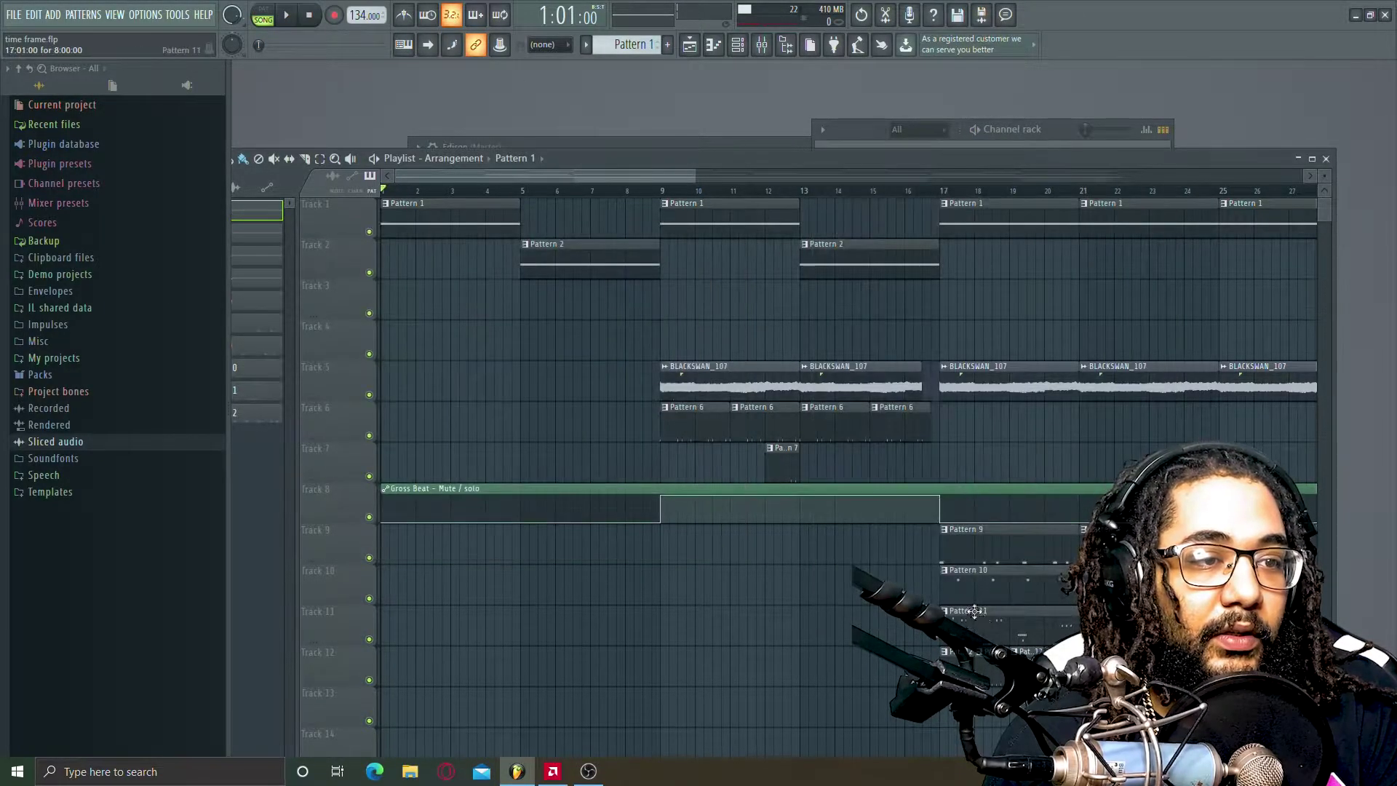
pyautogui.click(264, 16)
pyautogui.click(286, 14)
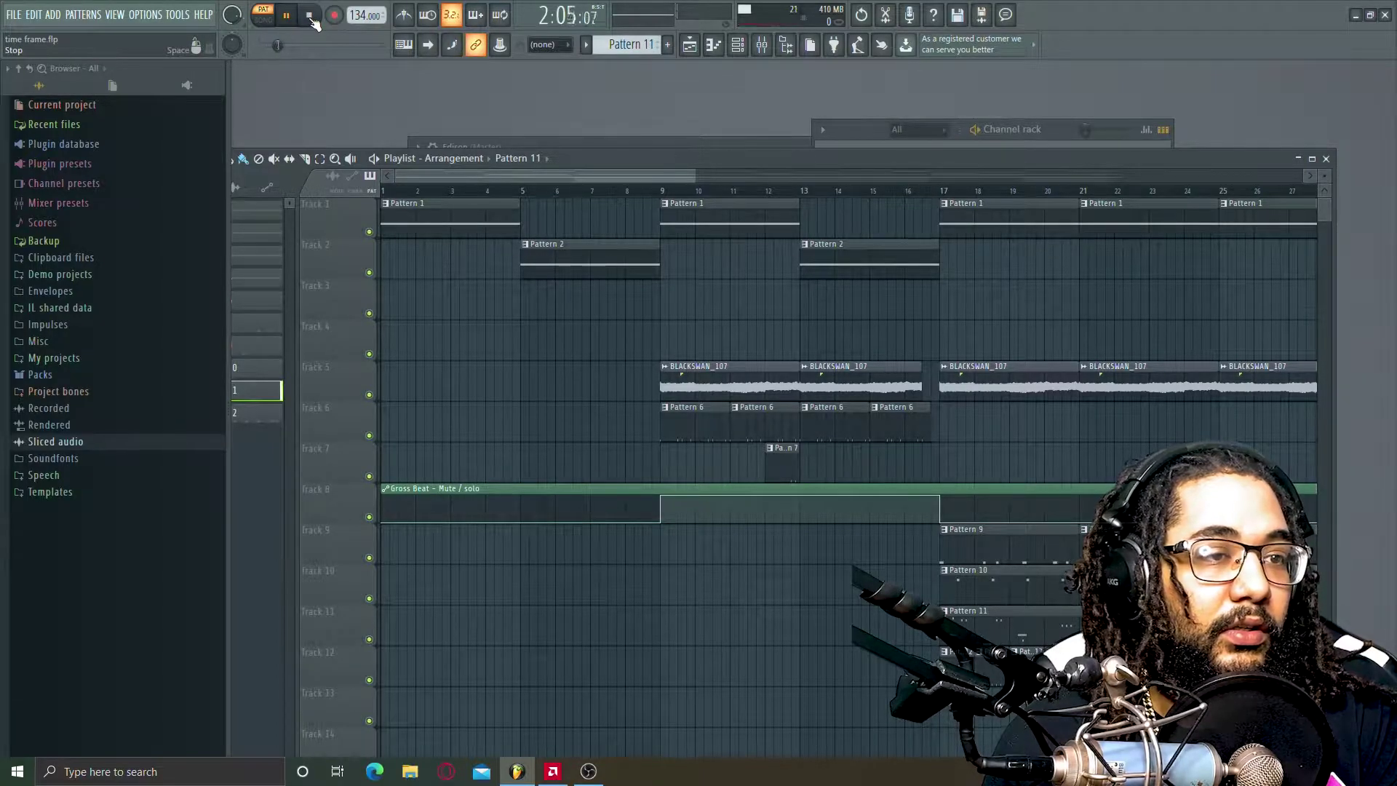
pyautogui.click(264, 16)
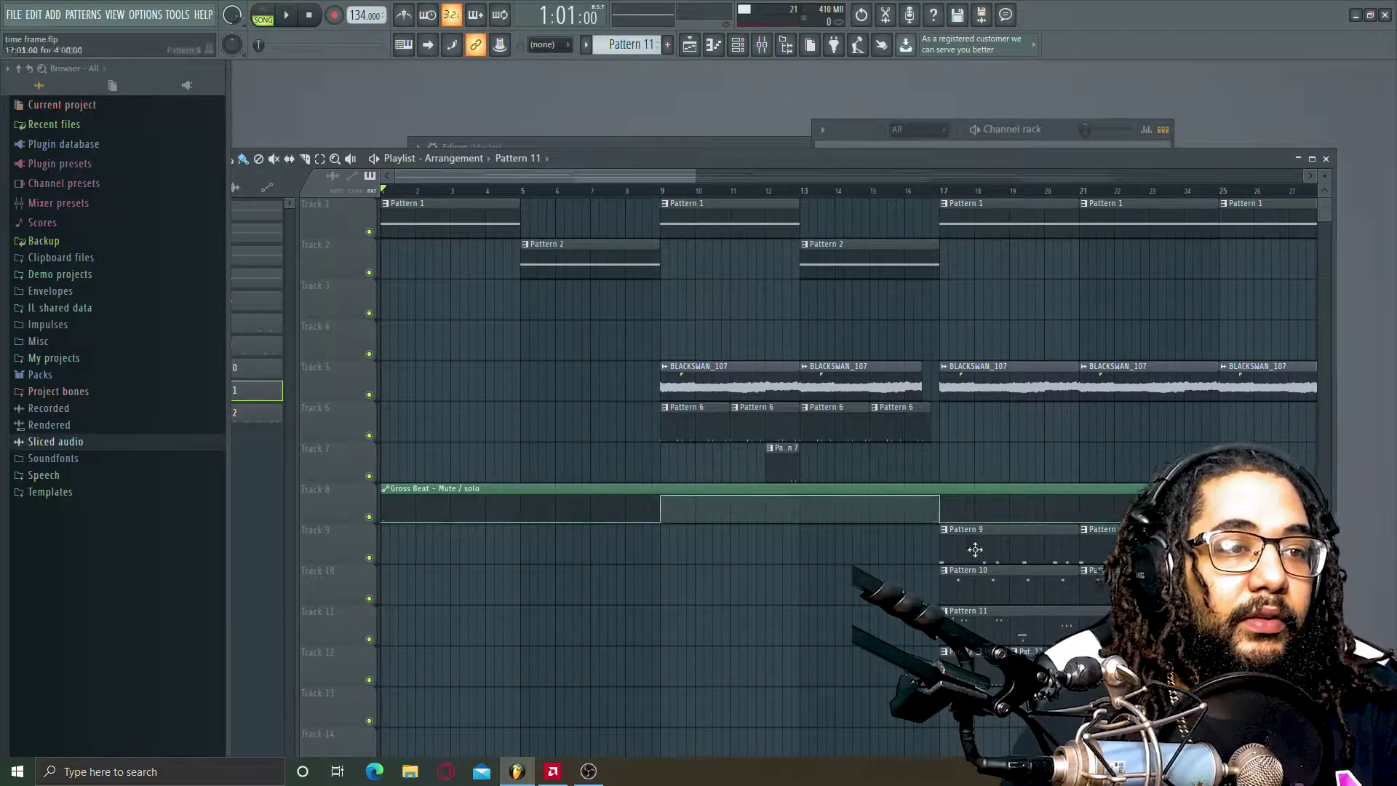
# - Select Pattern 9 and play it in pattern mode, and do the same with Pattern 12
pyautogui.click(970, 548)
pyautogui.click(263, 16)
pyautogui.click(286, 14)
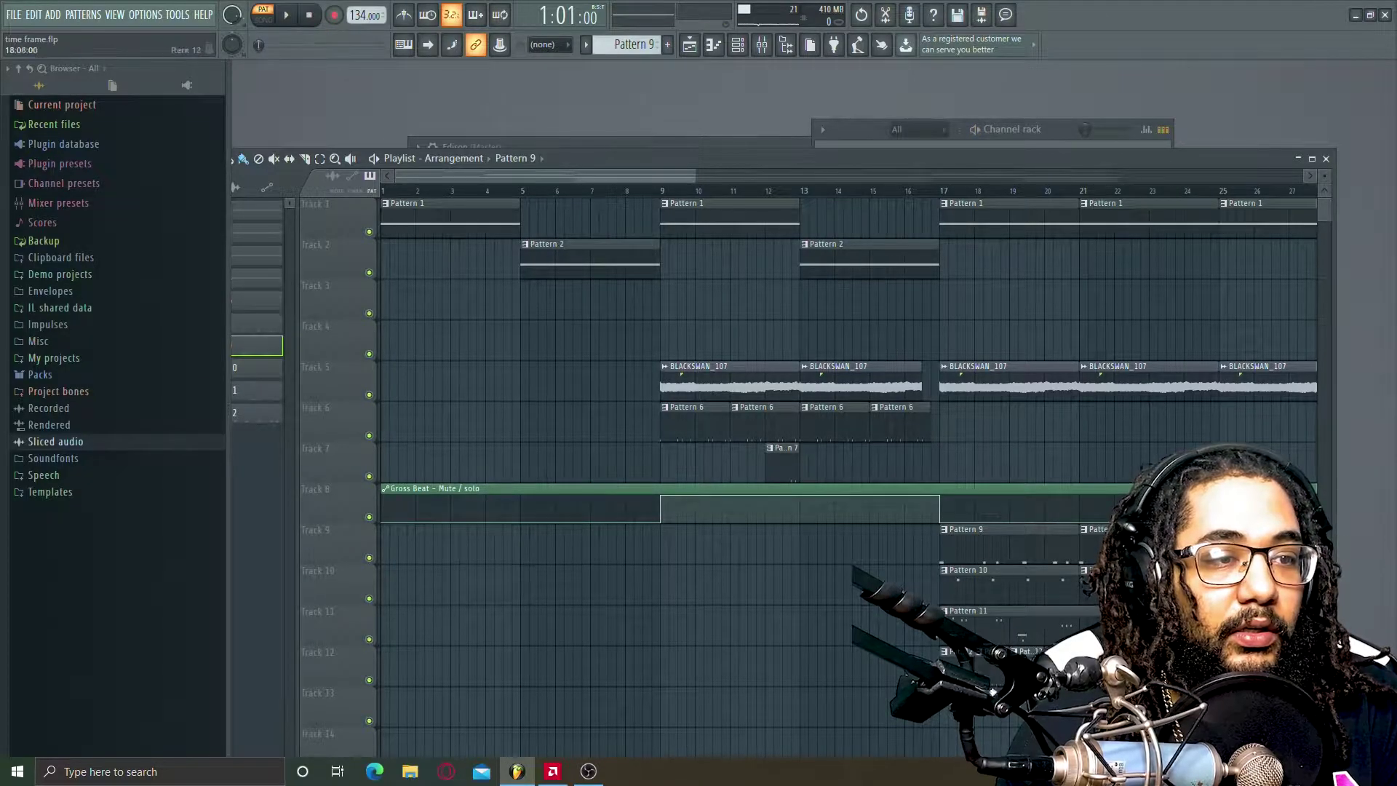
pyautogui.click(291, 15)
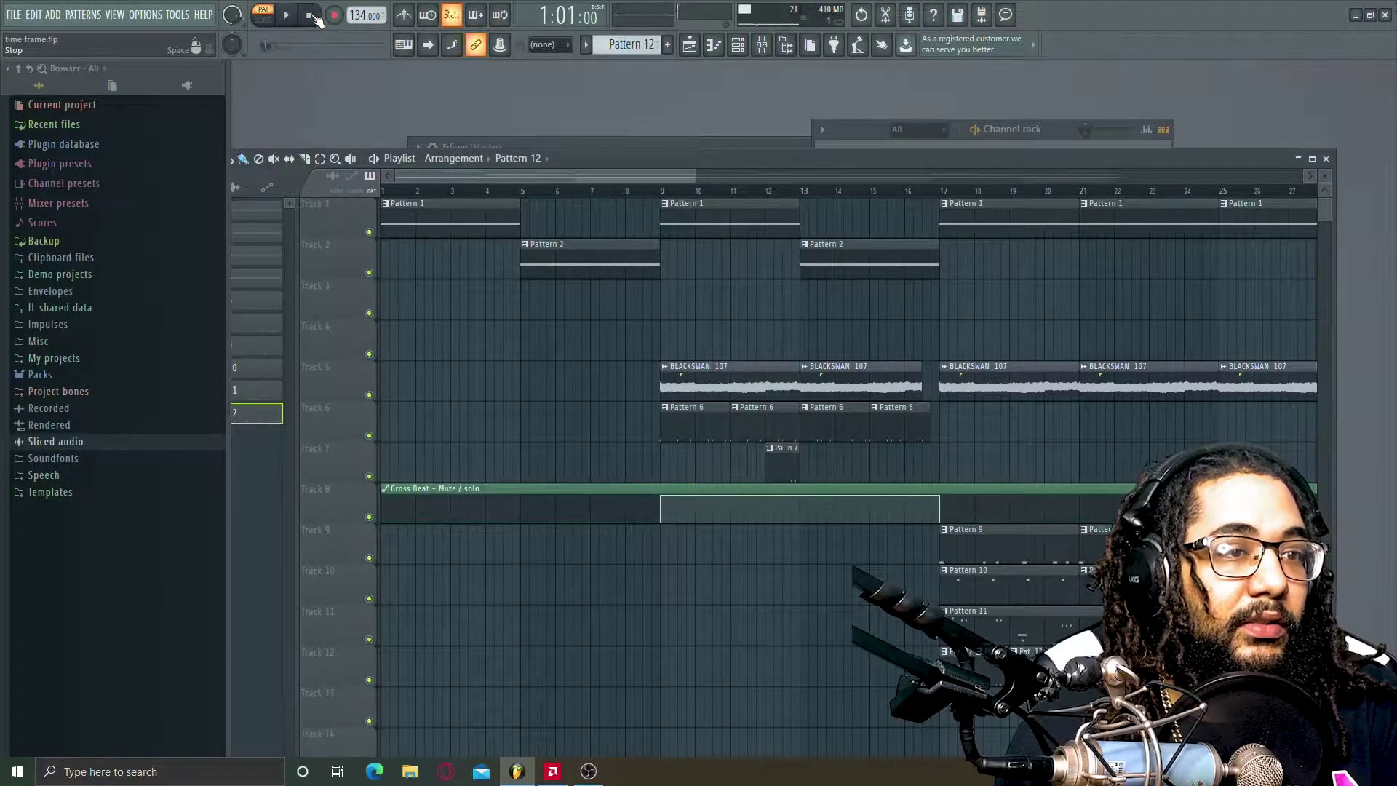
# - Open Pattern 10's PALACE PERC (20) notes in the piano roll, listen to them, stop playback, and close the piano roll
pyautogui.doubleClick(1007, 587)
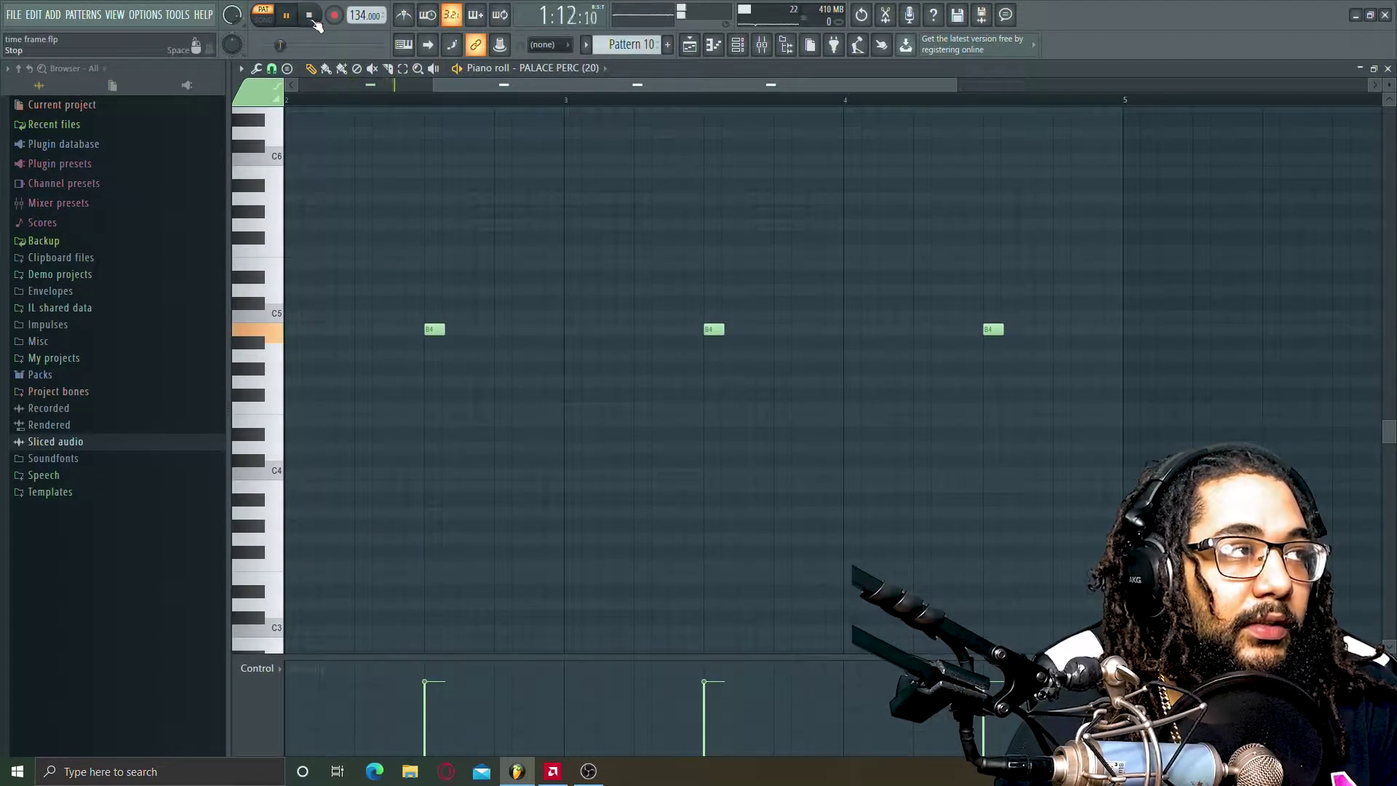
pyautogui.click(309, 15)
pyautogui.click(1388, 66)
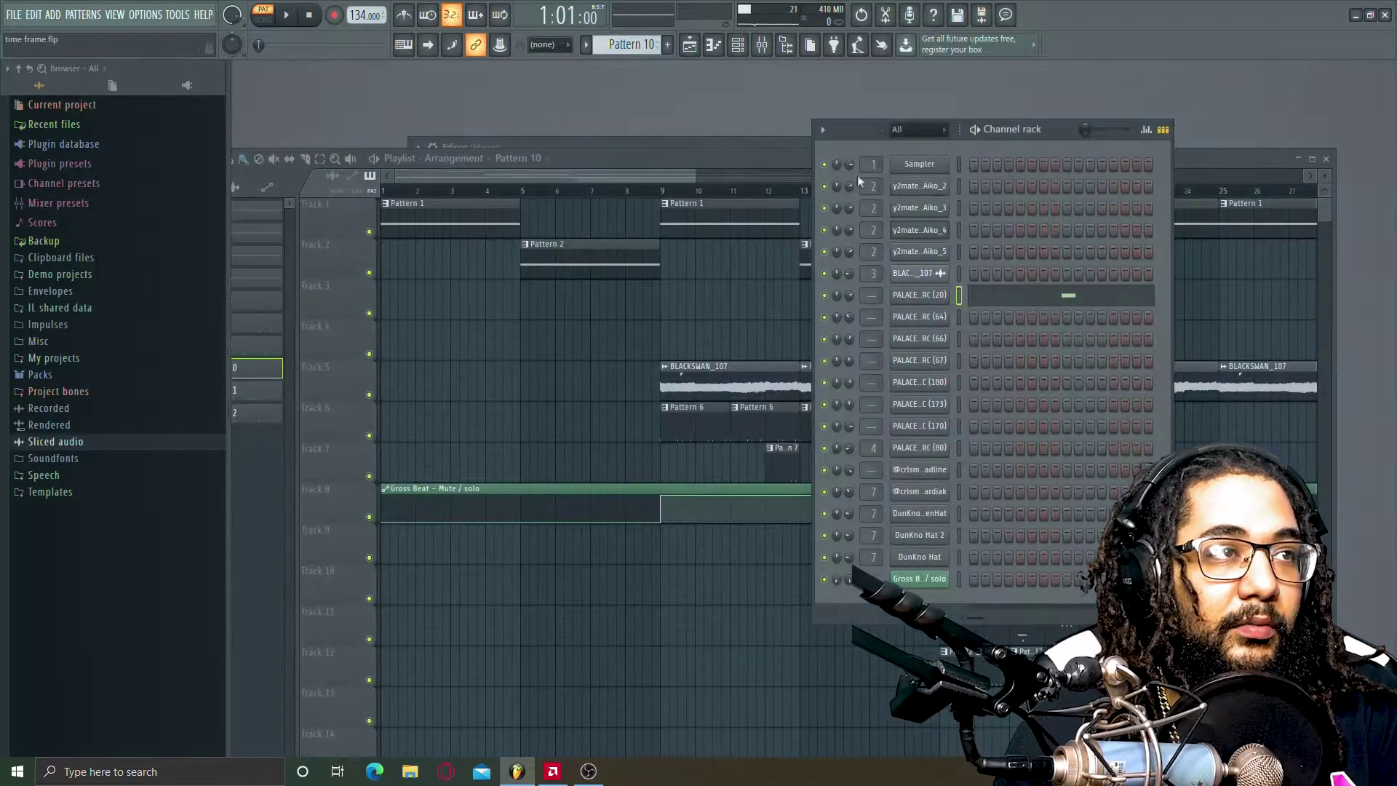
# - Show the whole time frame arrangement in the playlist, play it in song mode through to the end, and stop playback
pyautogui.moveTo(704, 175); pyautogui.dragTo(1333, 148)
pyautogui.moveTo(1093, 177); pyautogui.dragTo(1080, 177)
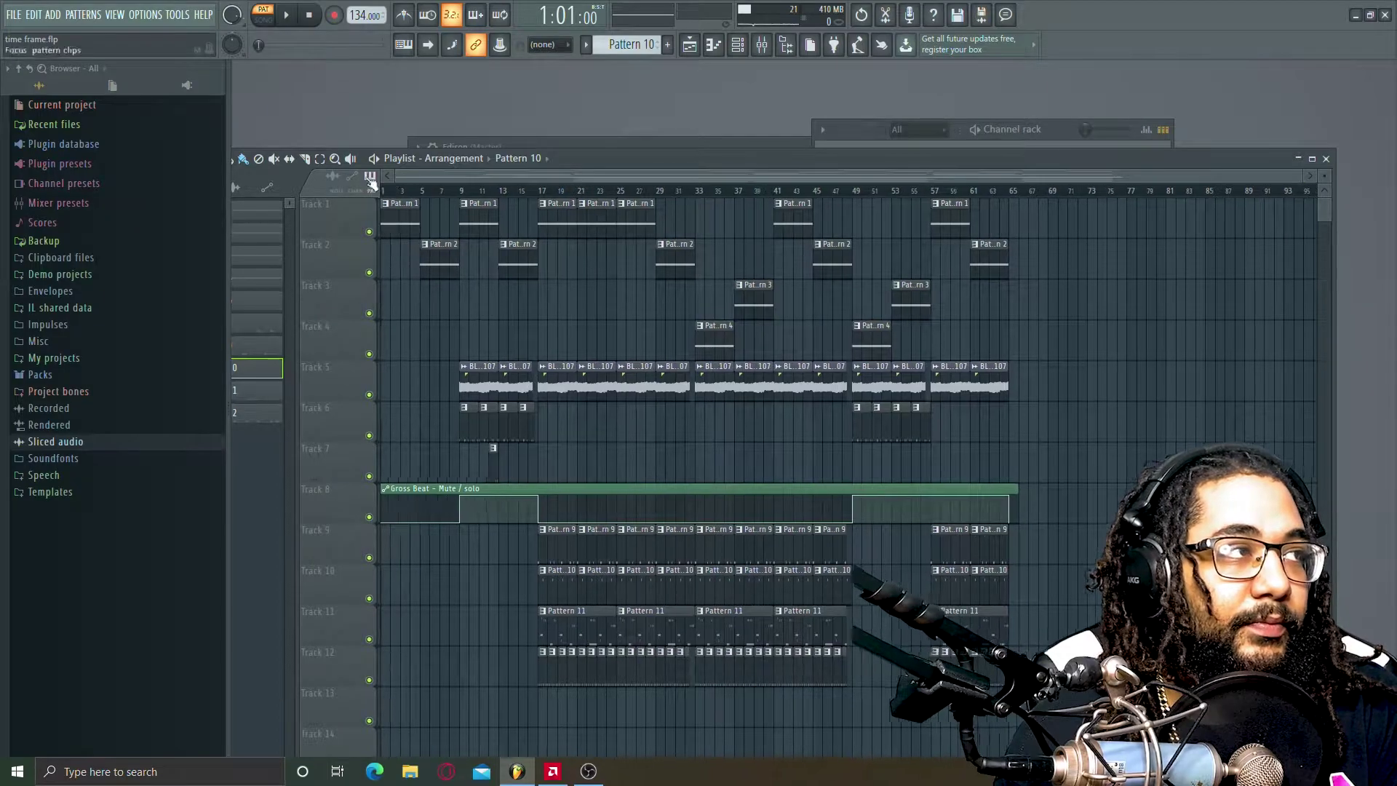
pyautogui.click(262, 20)
pyautogui.press('space')
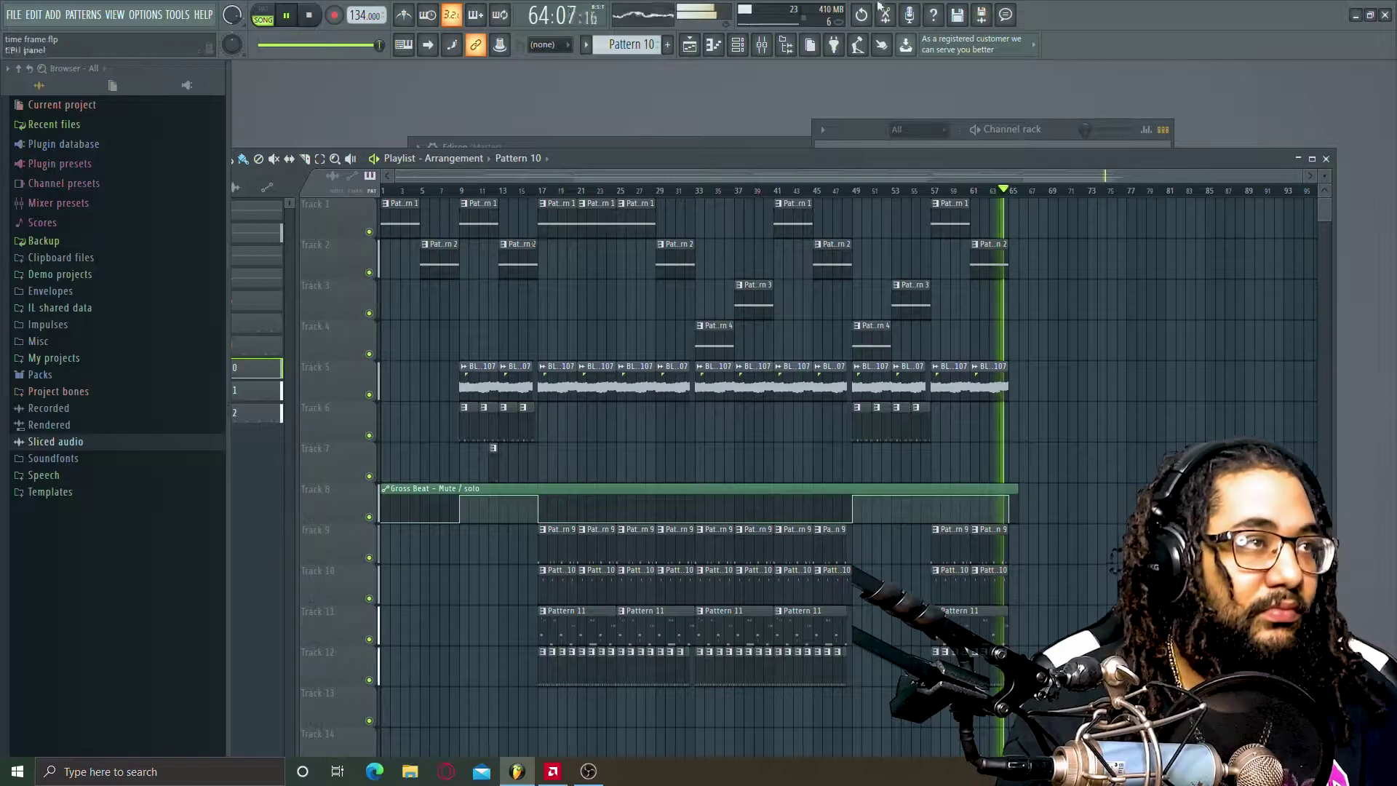
pyautogui.click(315, 16)
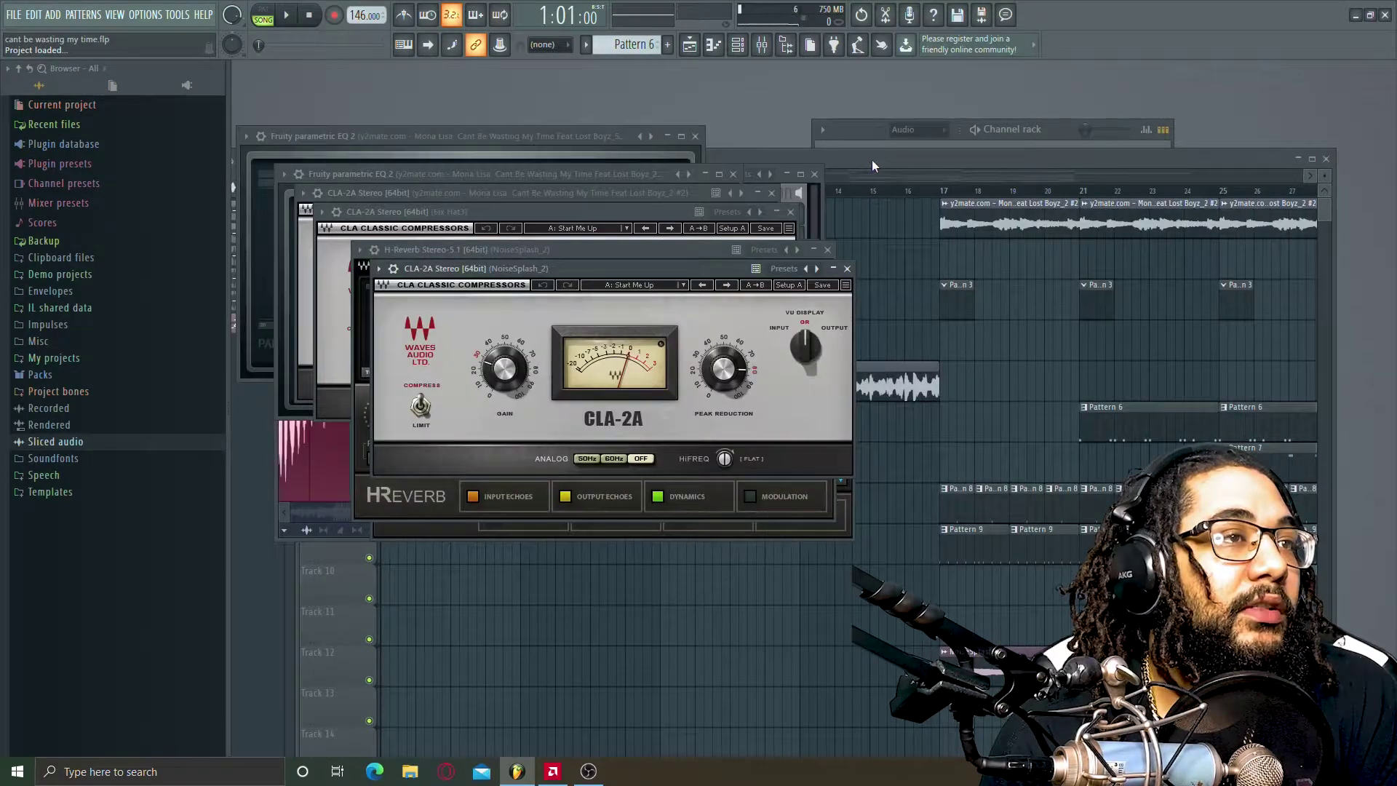
# - Show the cant be wasting my time arrangement in the playlist and inspect the sample settings of Track 5's Lost Boyz_5 #2 clip
pyautogui.click(872, 160)
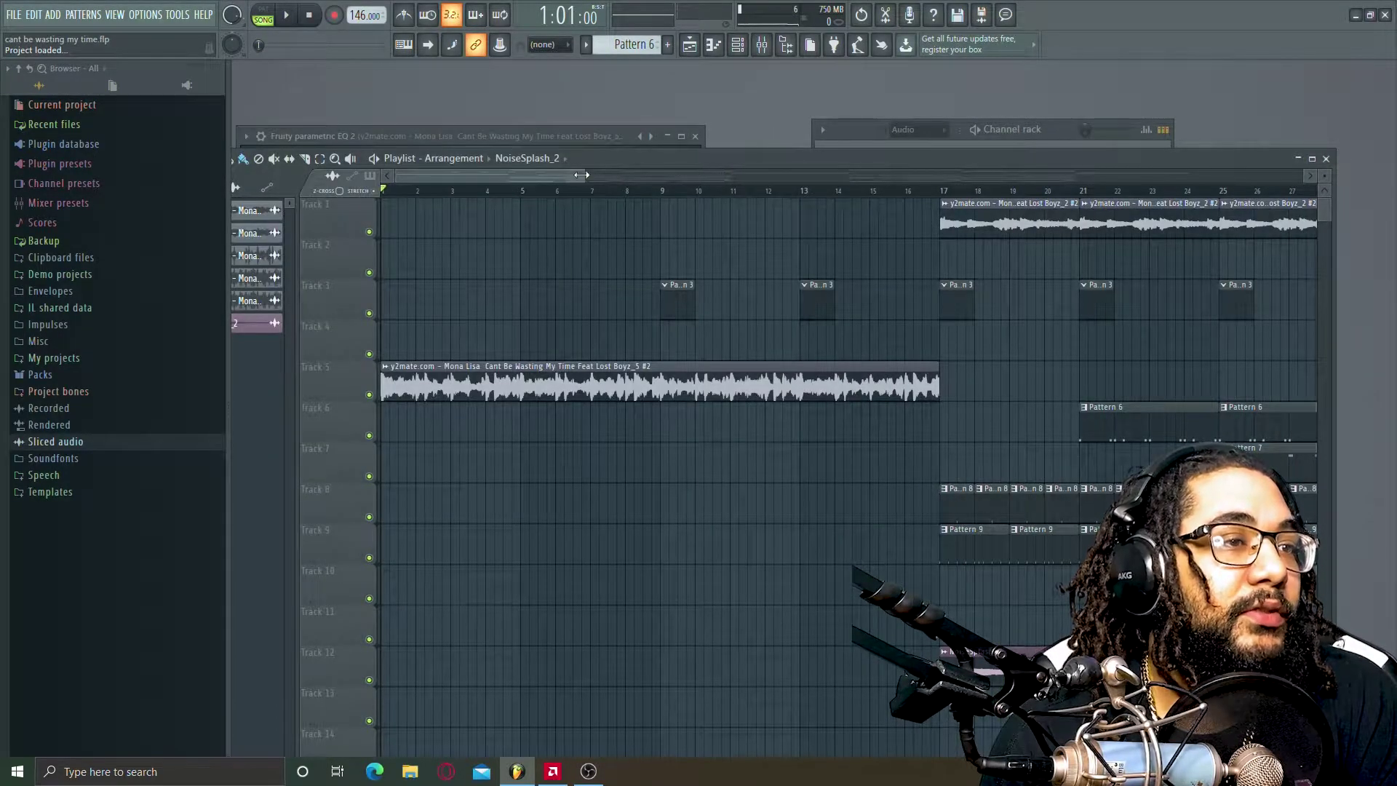
pyautogui.moveTo(582, 174); pyautogui.dragTo(844, 207)
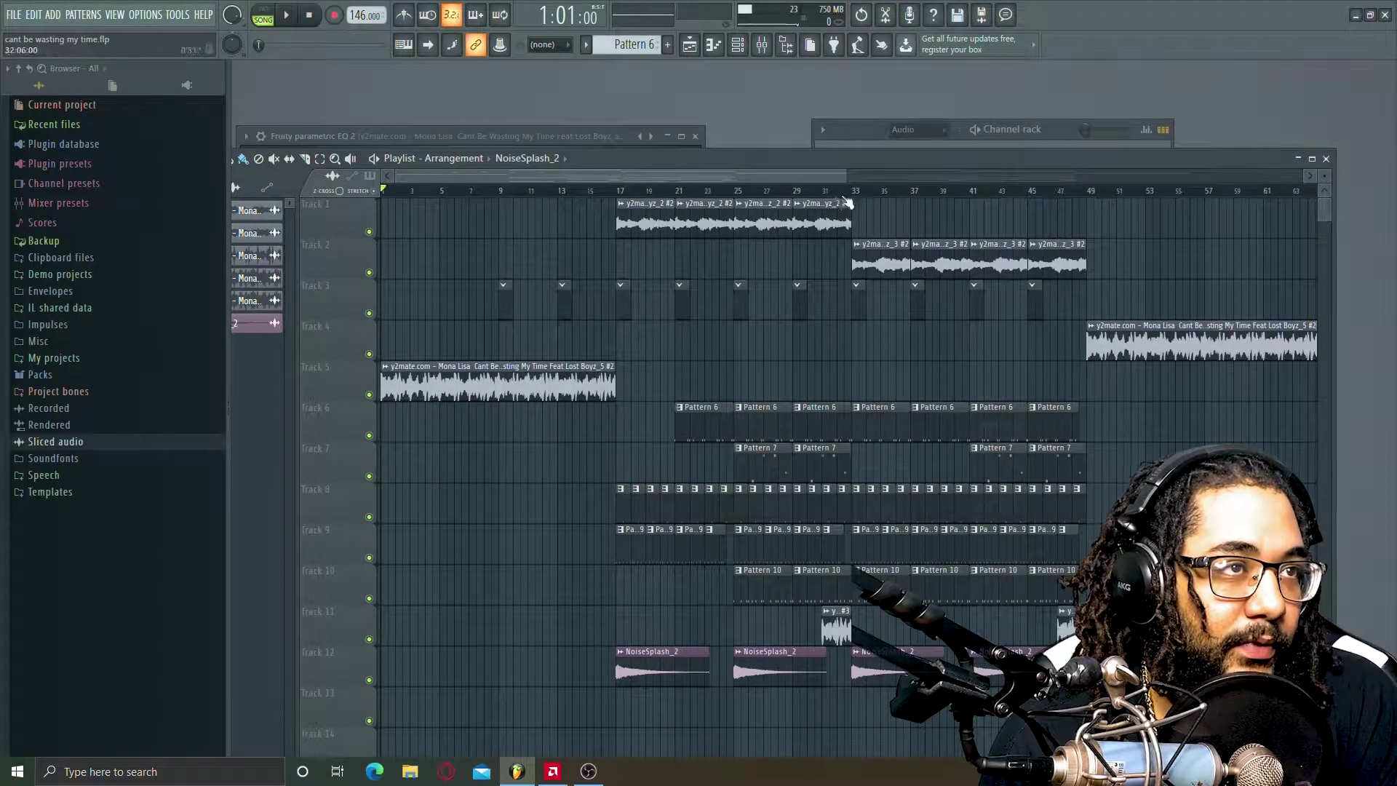
pyautogui.moveTo(843, 176); pyautogui.dragTo(852, 179)
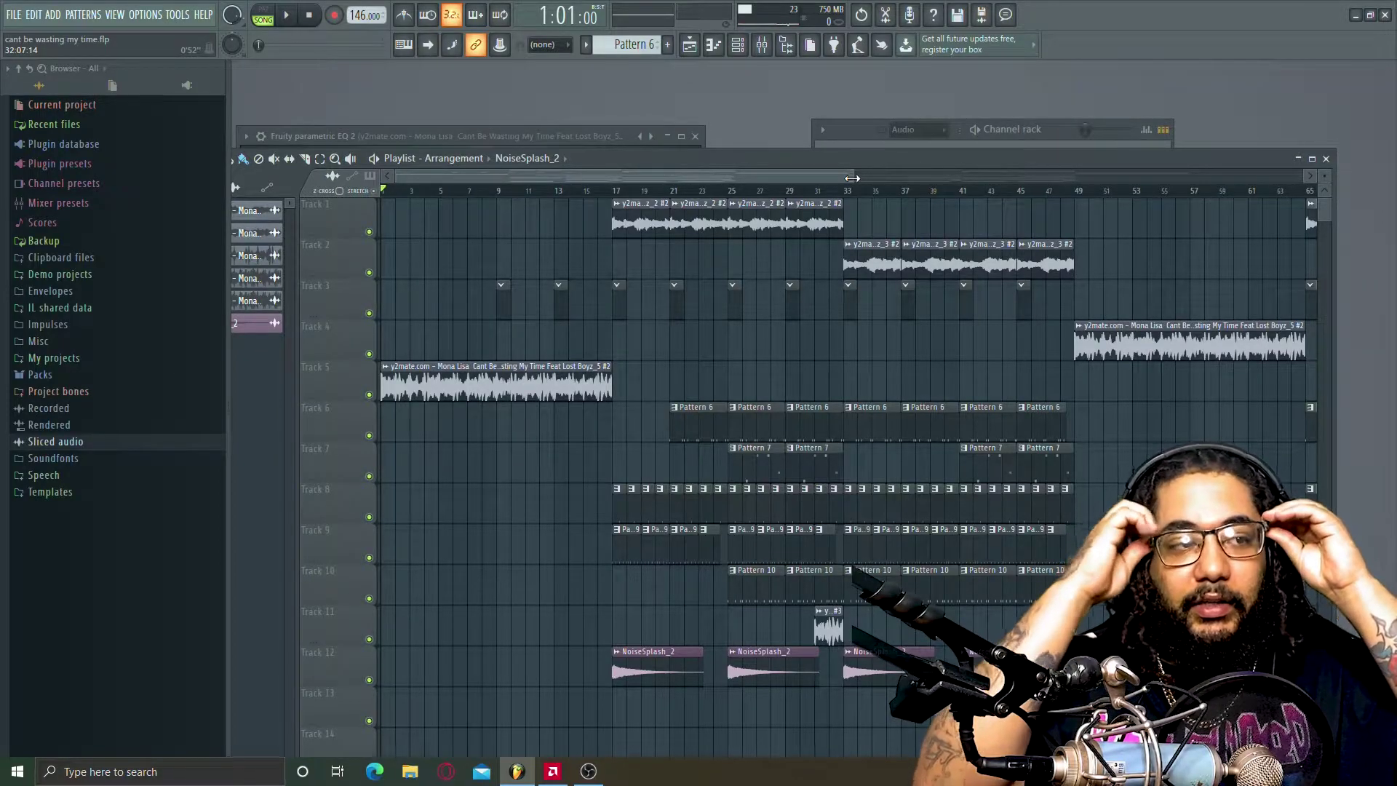
pyautogui.doubleClick(575, 384)
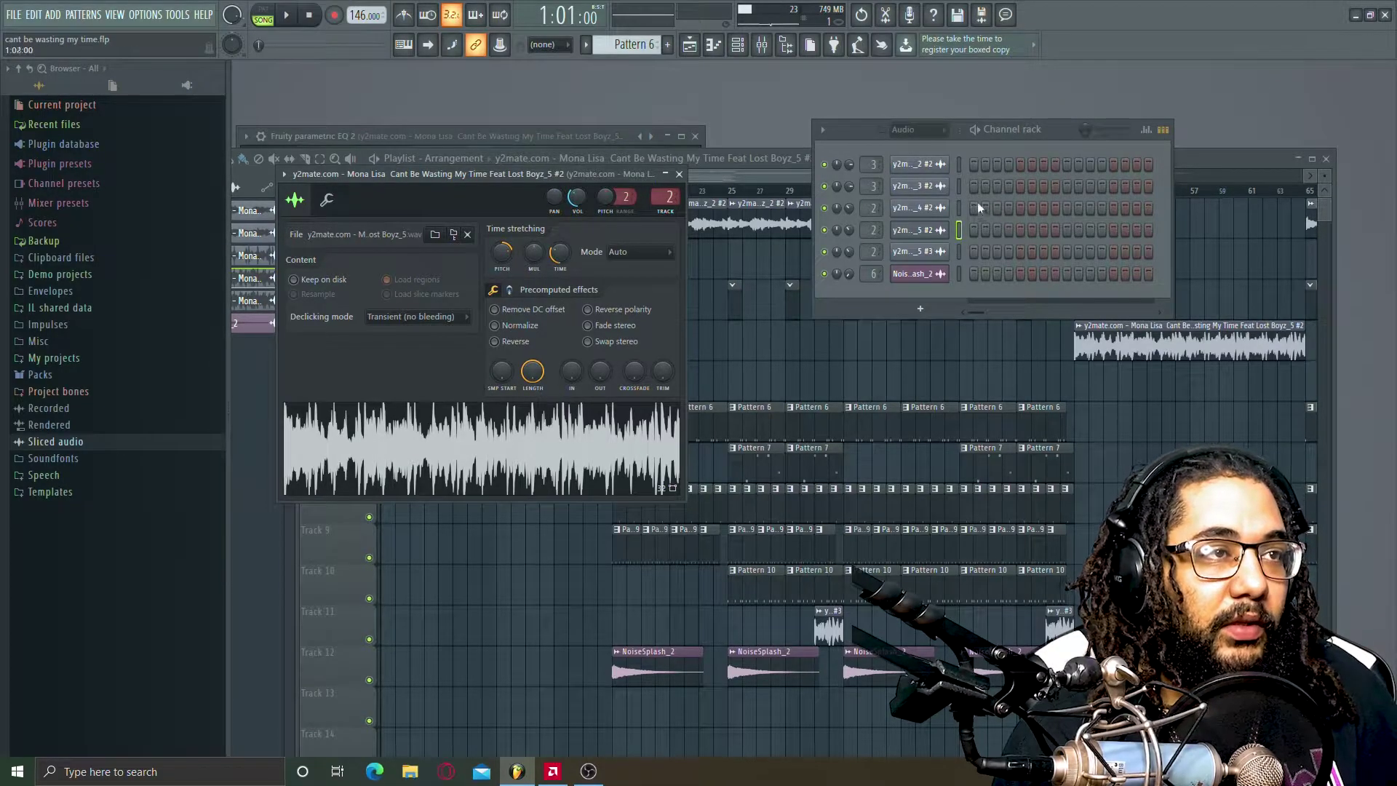
pyautogui.click(679, 174)
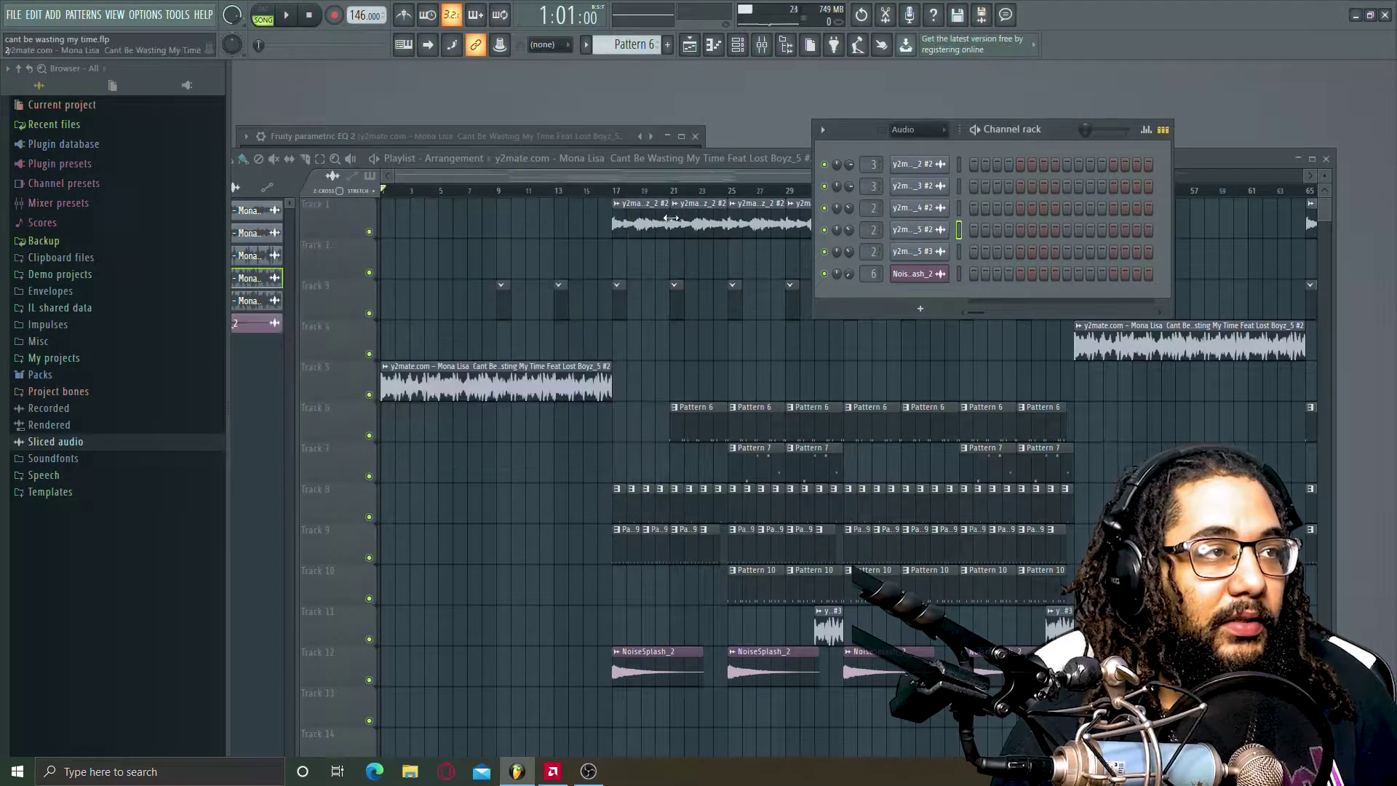
# - Inspect the Lost Boyz_2 #2 and Lost Boyz_3 #2 sample settings from the channel rack, and reopen those of Lost Boyz_5 #2
pyautogui.click(1067, 136)
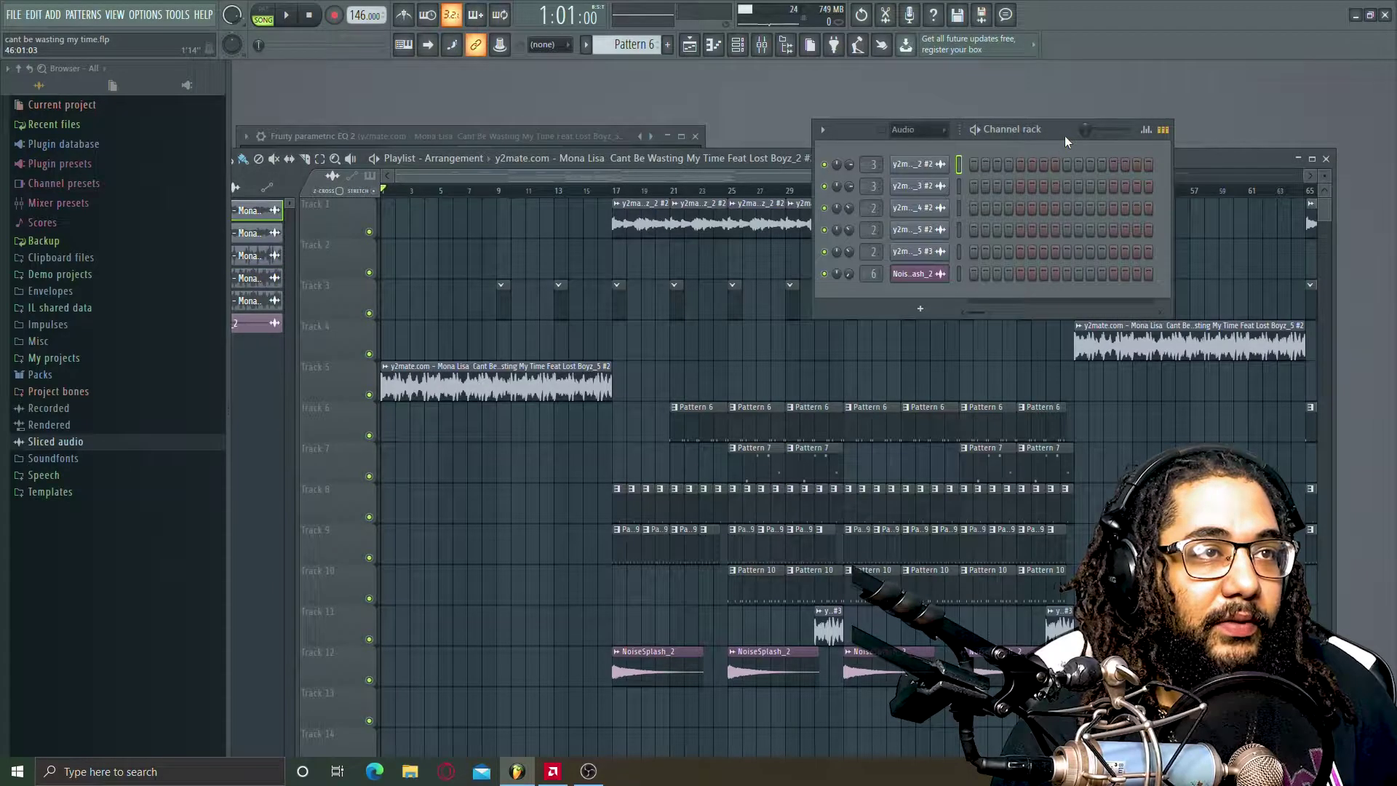
pyautogui.click(914, 164)
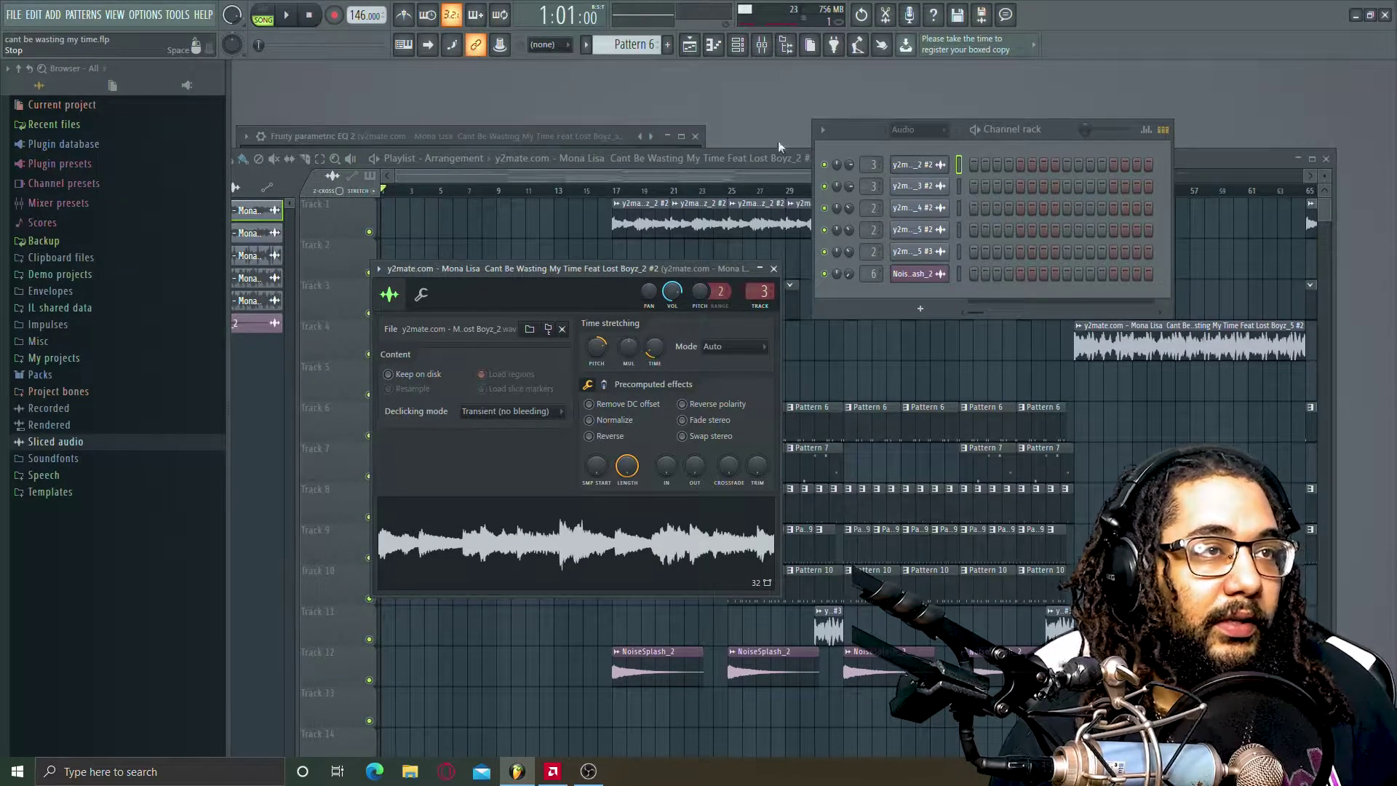
pyautogui.press('Down')
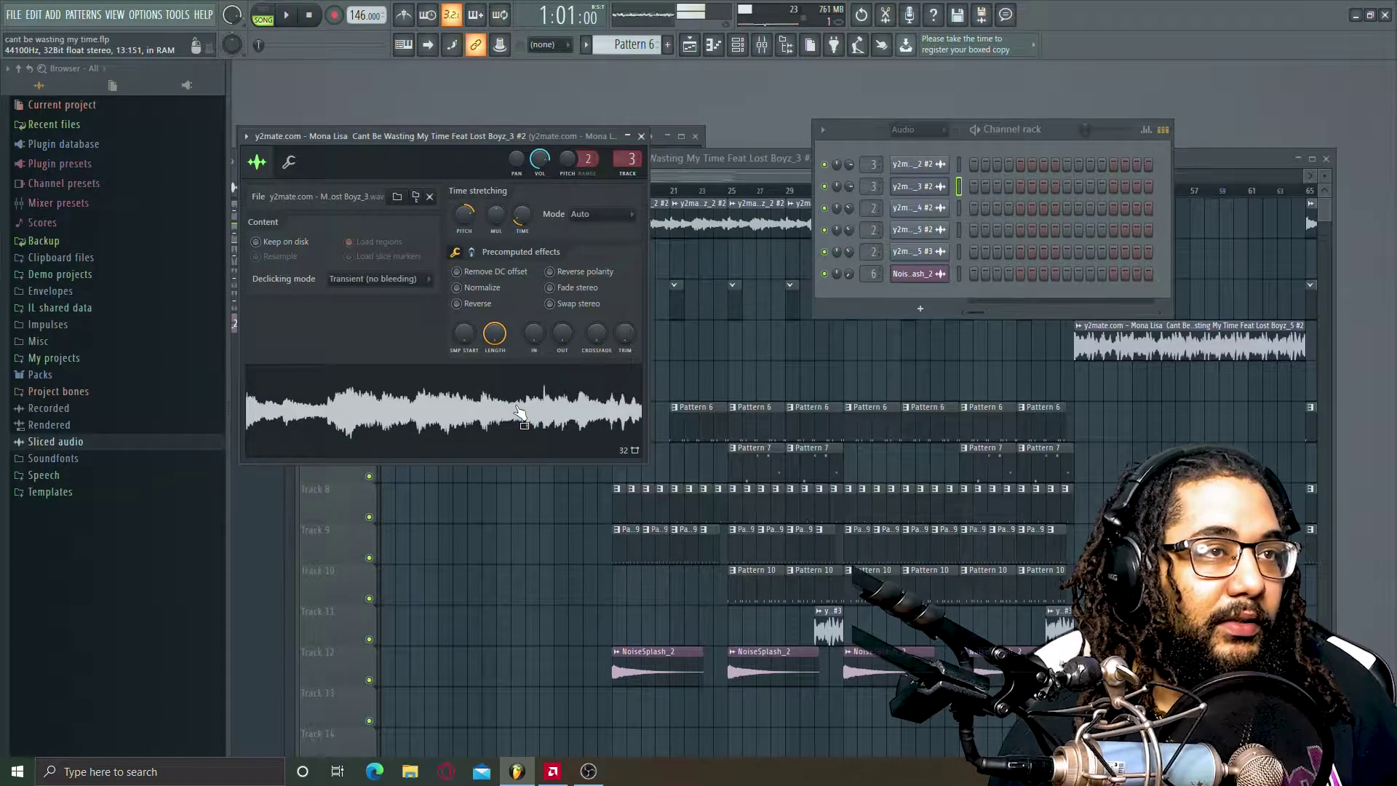
pyautogui.click(641, 137)
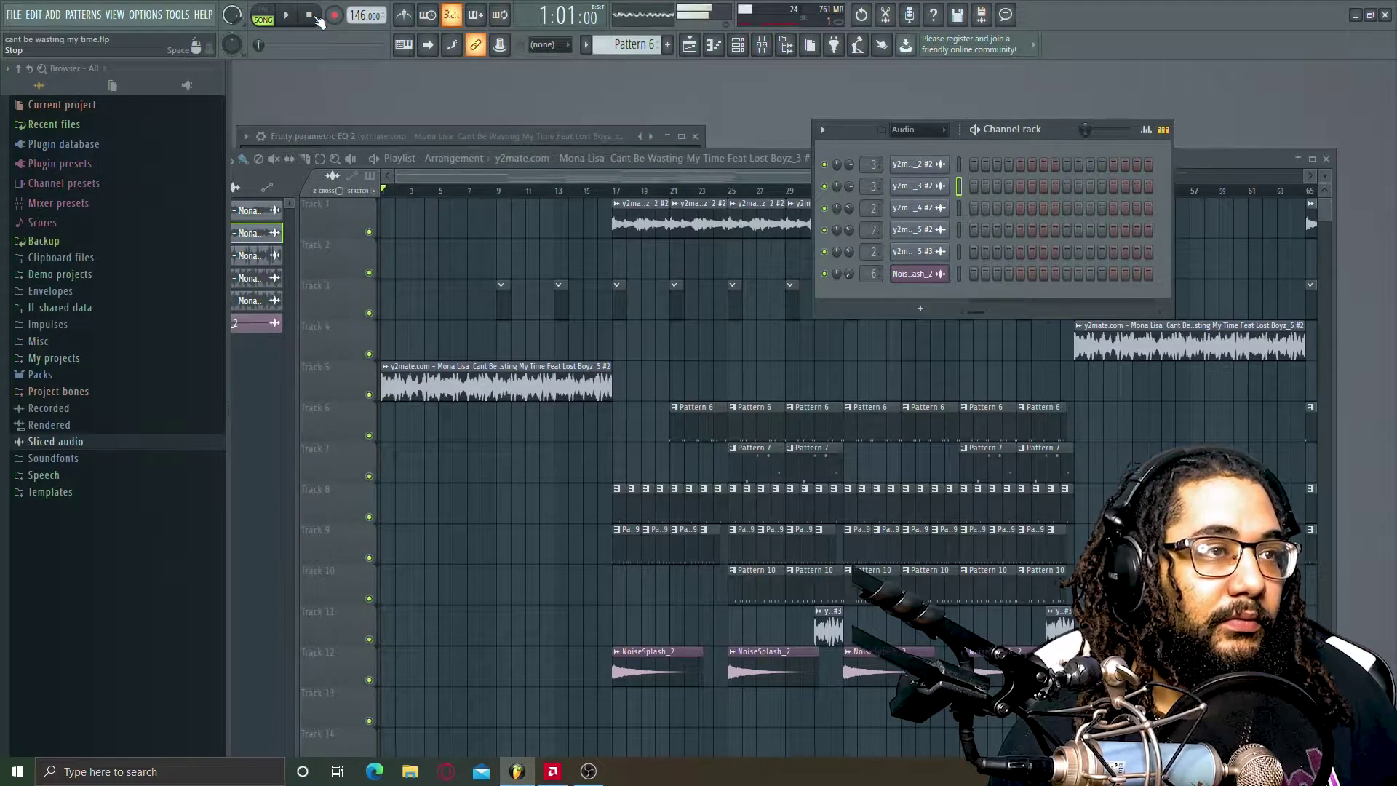
pyautogui.click(918, 229)
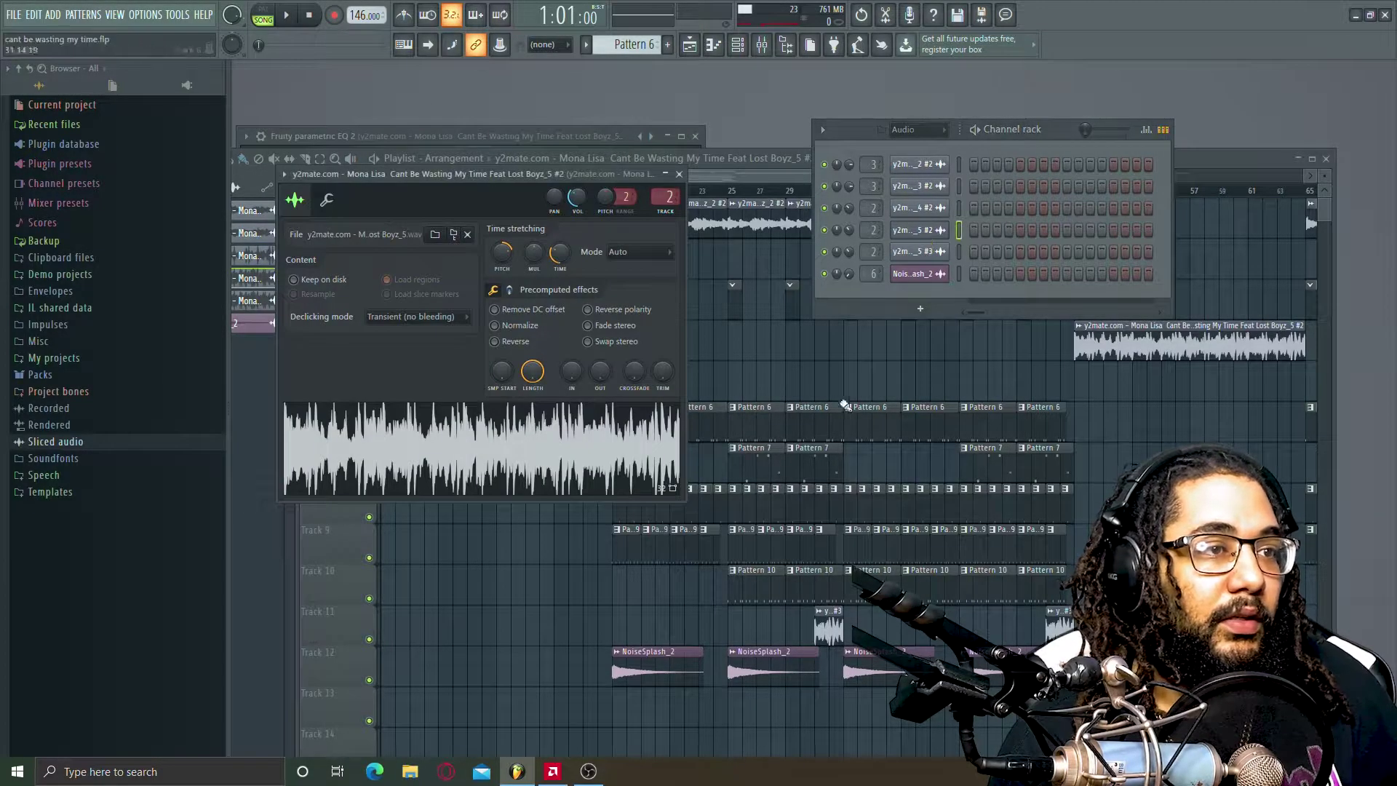
# - Listen to Patterns 6 through 10 one at a time in pattern mode, stop playback, and select Track 12's NoiseSplash_2 clip
pyautogui.click(776, 420)
pyautogui.click(290, 16)
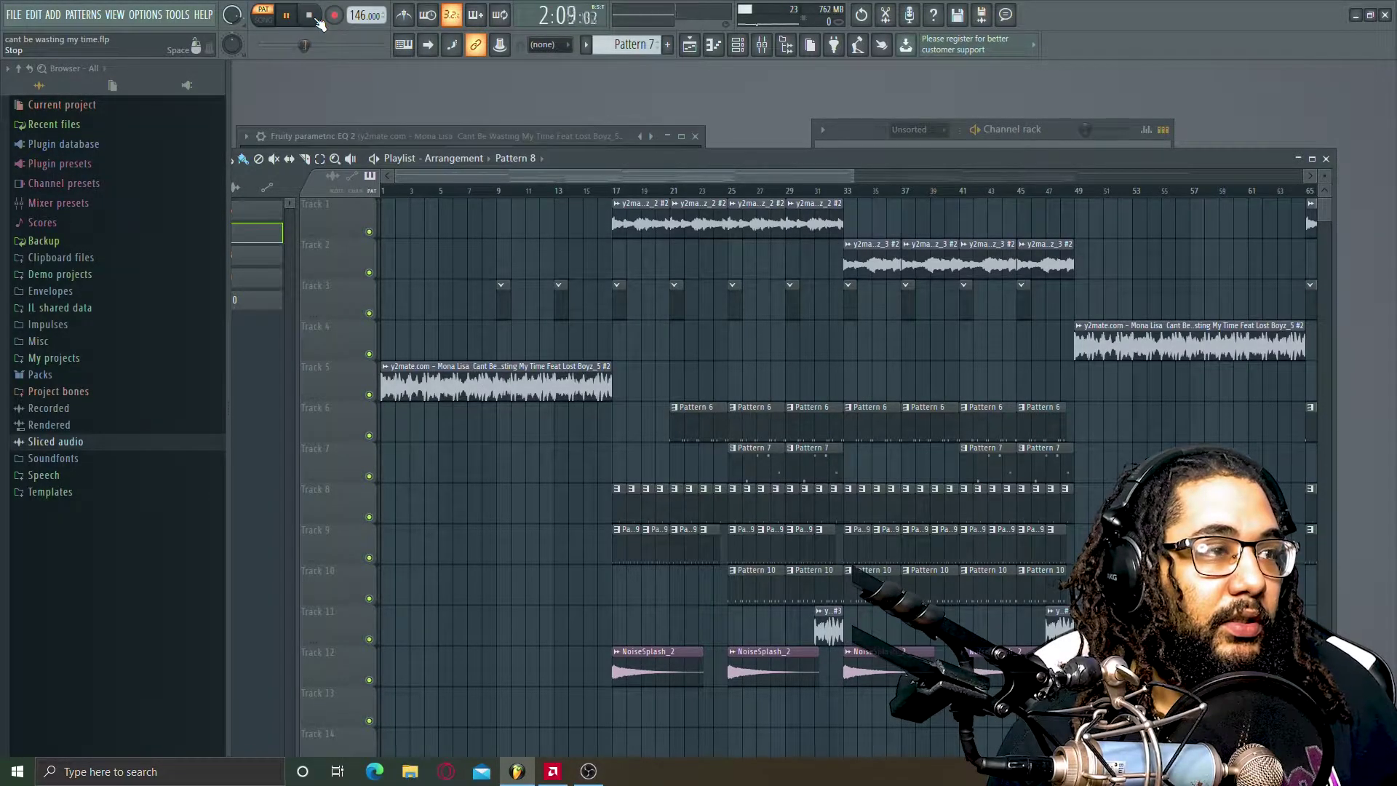
pyautogui.click(286, 14)
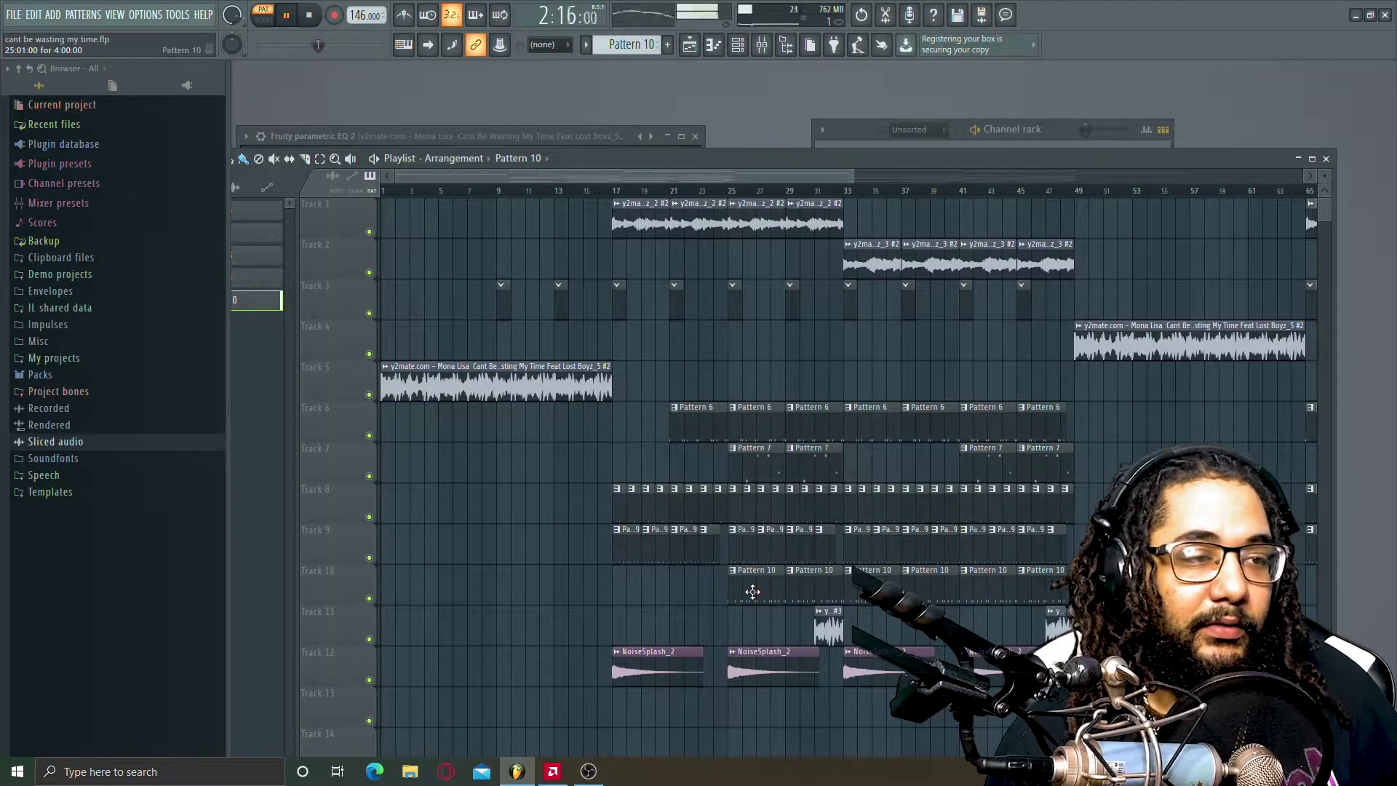
pyautogui.click(774, 666)
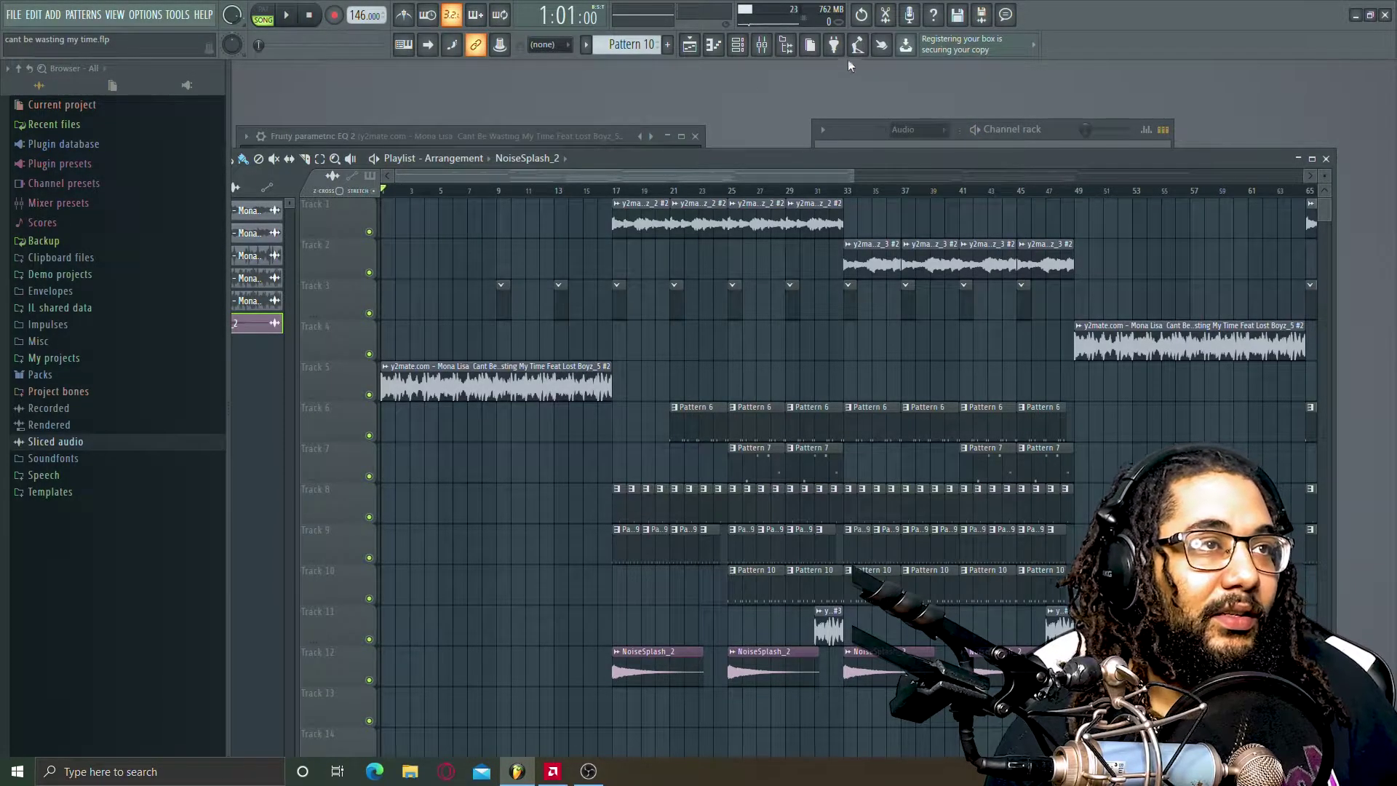
# - Check the mixer briefly, play the whole cant be wasting my time arrangement in song mode, and stop playback
pyautogui.click(761, 45)
pyautogui.press('F9')
pyautogui.press('space')
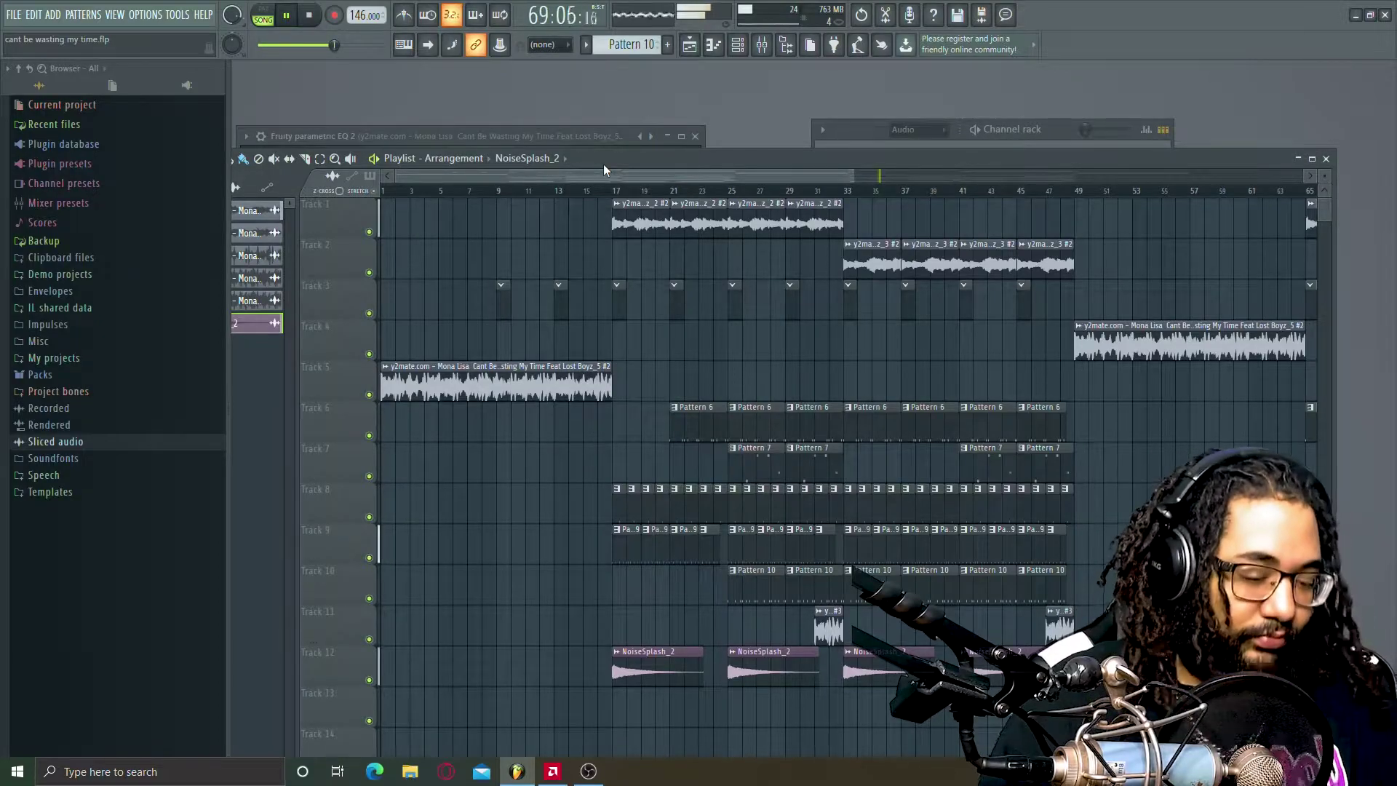
pyautogui.click(312, 15)
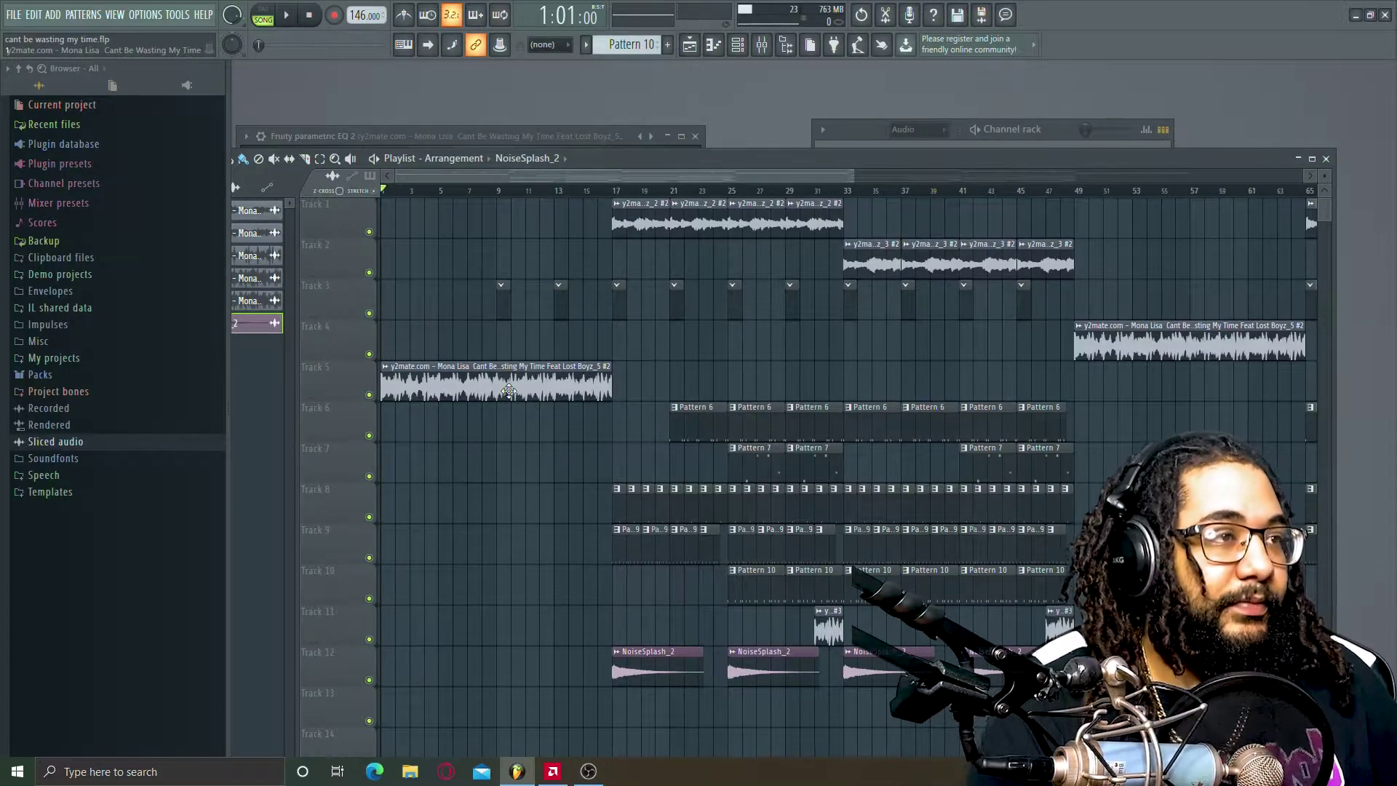
# - Open the recent project flying cars.flp without saving the changes to cant be wasting my time.flp
pyautogui.moveTo(509, 391); pyautogui.dragTo(204, 198)
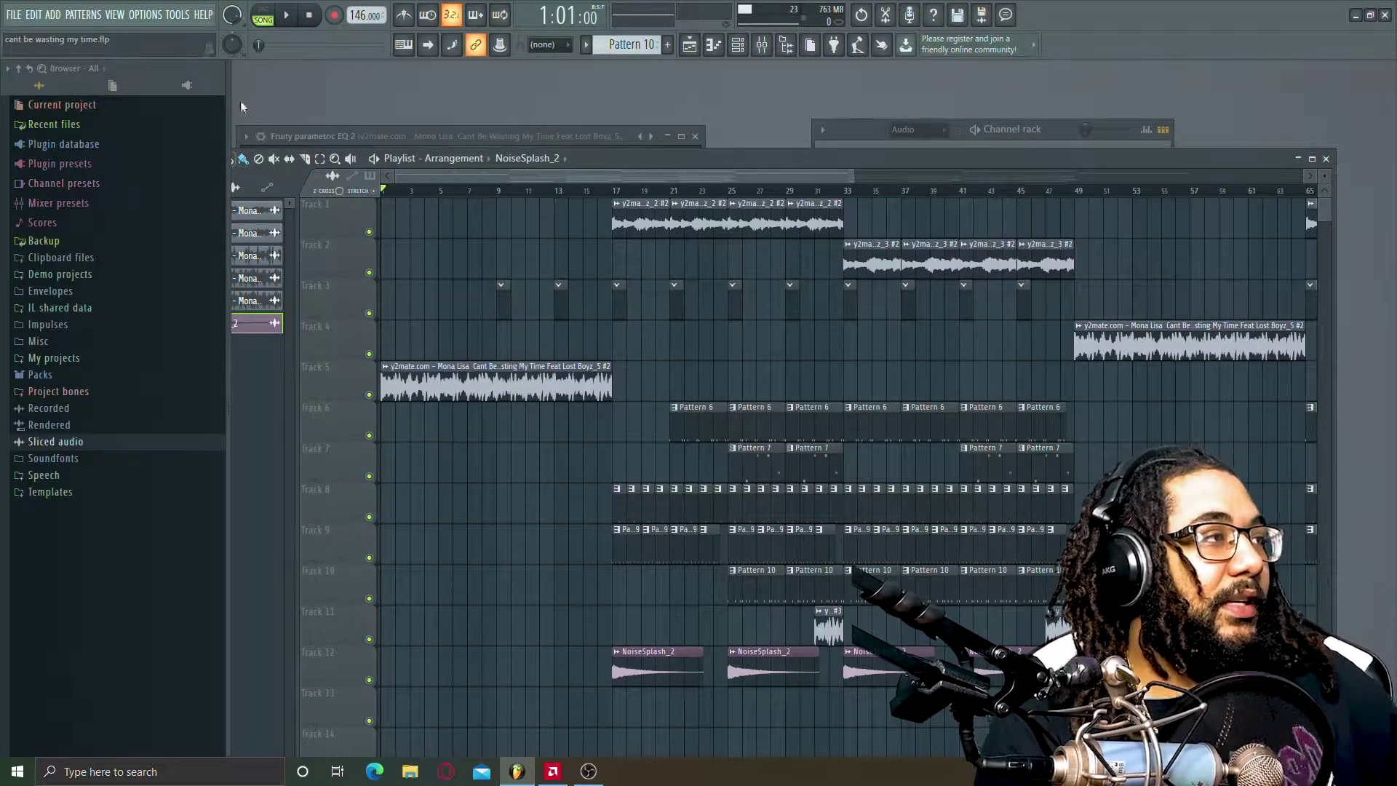
pyautogui.click(15, 15)
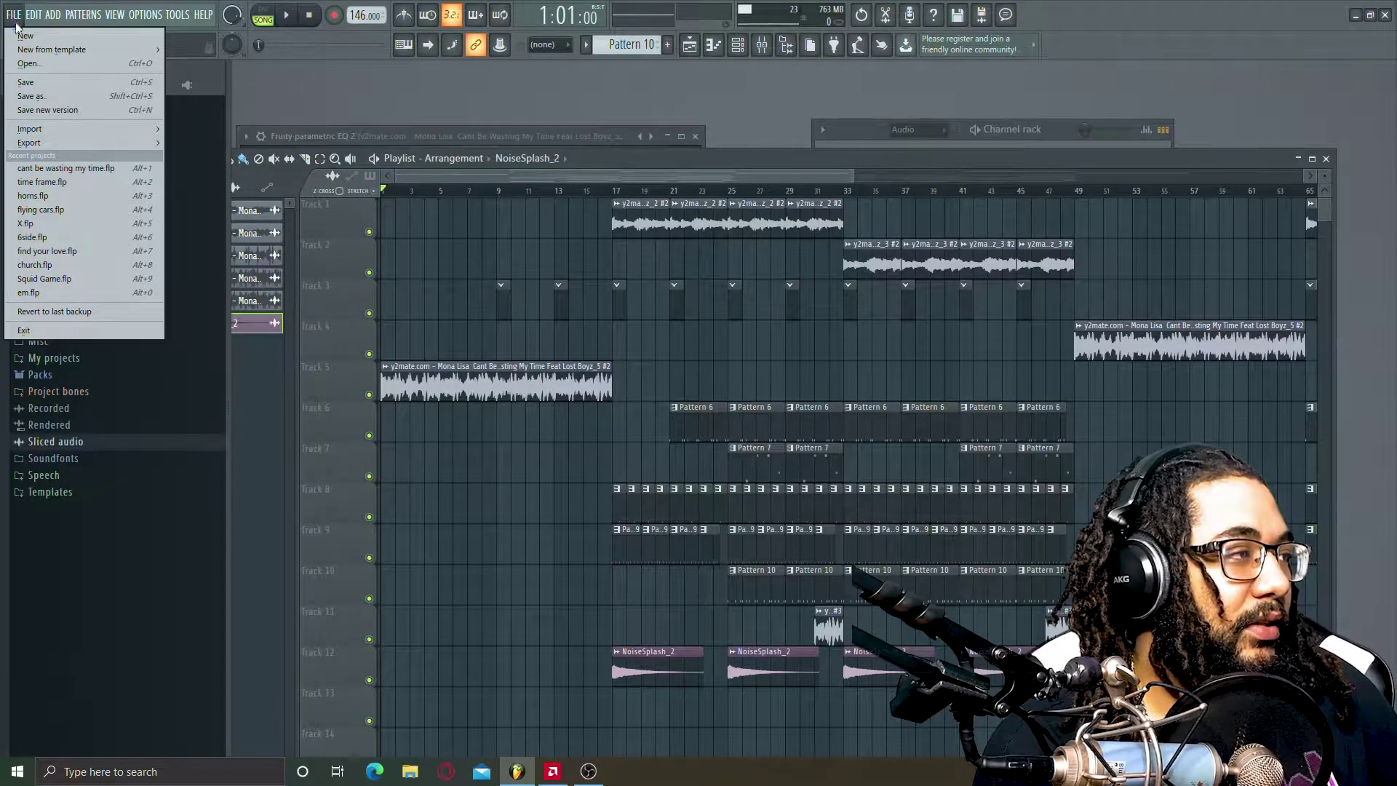
pyautogui.click(41, 210)
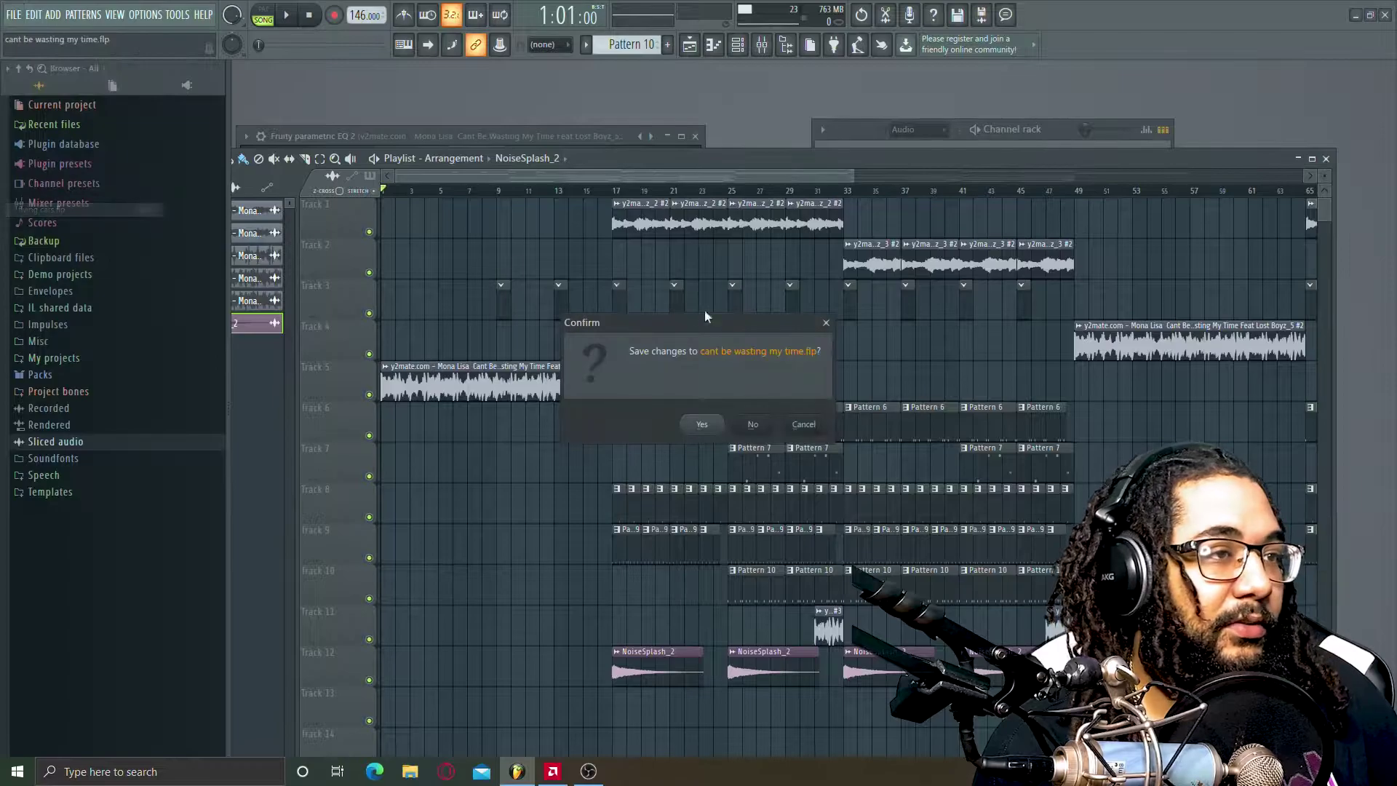
pyautogui.click(752, 425)
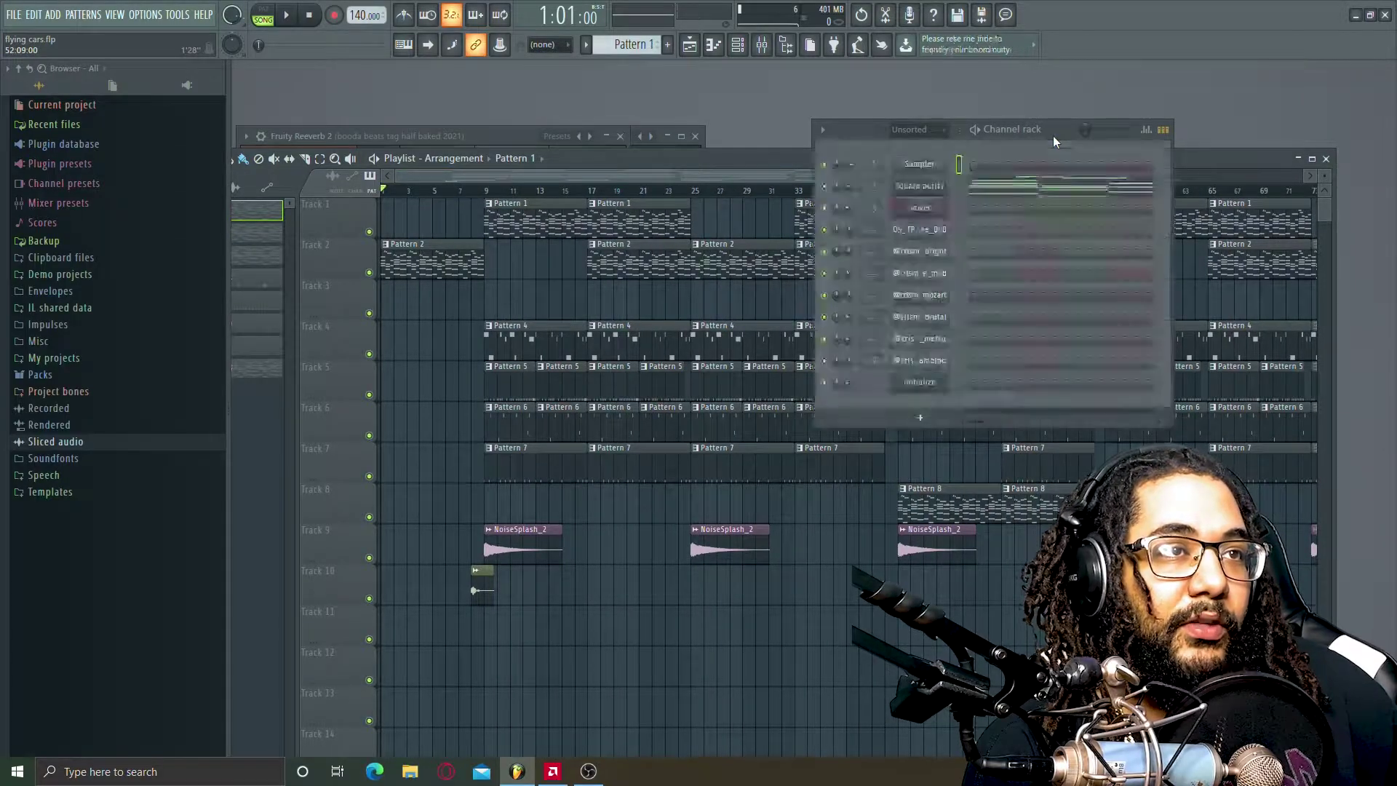
# - Open Pattern 1's Square purity notes in the piano roll, listen to them in pattern mode, stop playback, and close the piano roll
pyautogui.click(1022, 190)
pyautogui.scroll(-4, 690, 88)
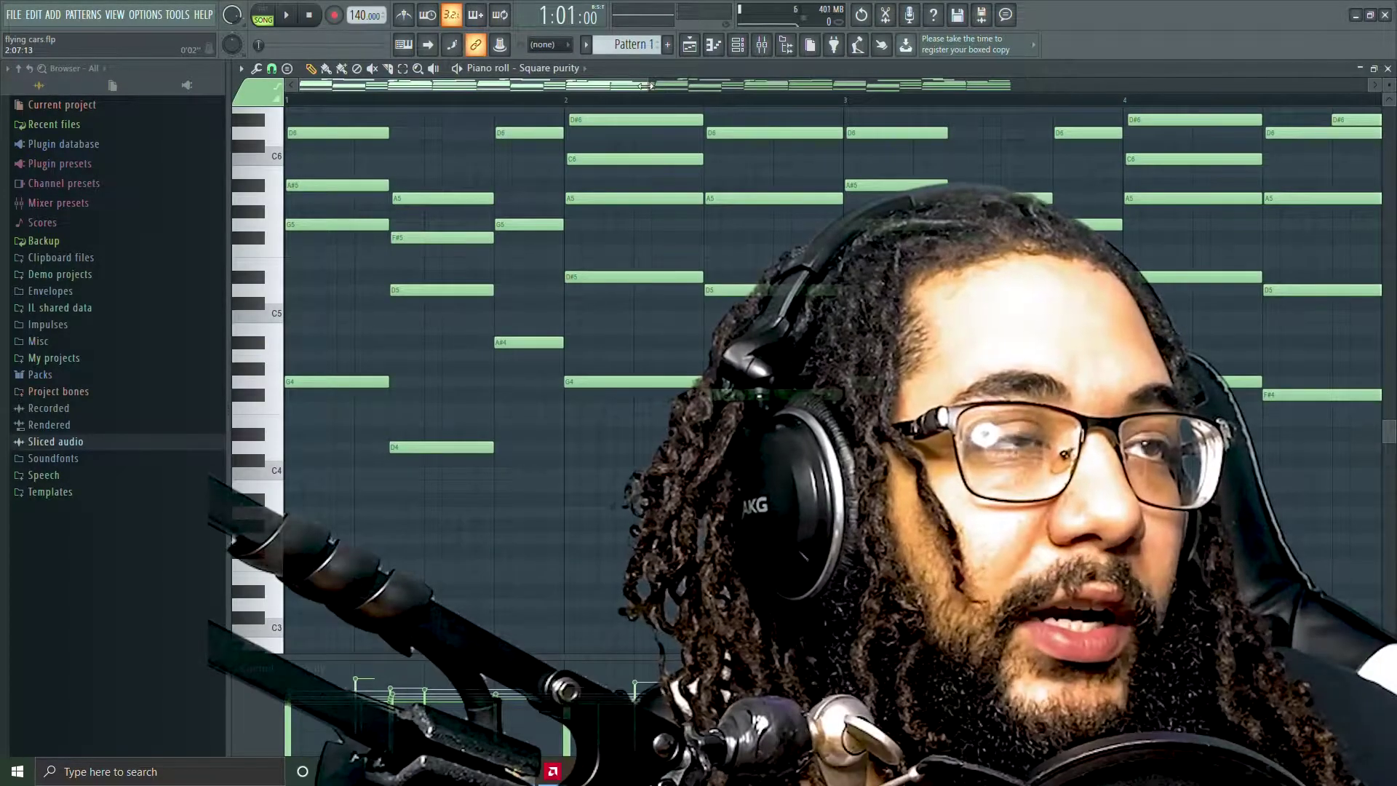
pyautogui.scroll(3, 1159, 402)
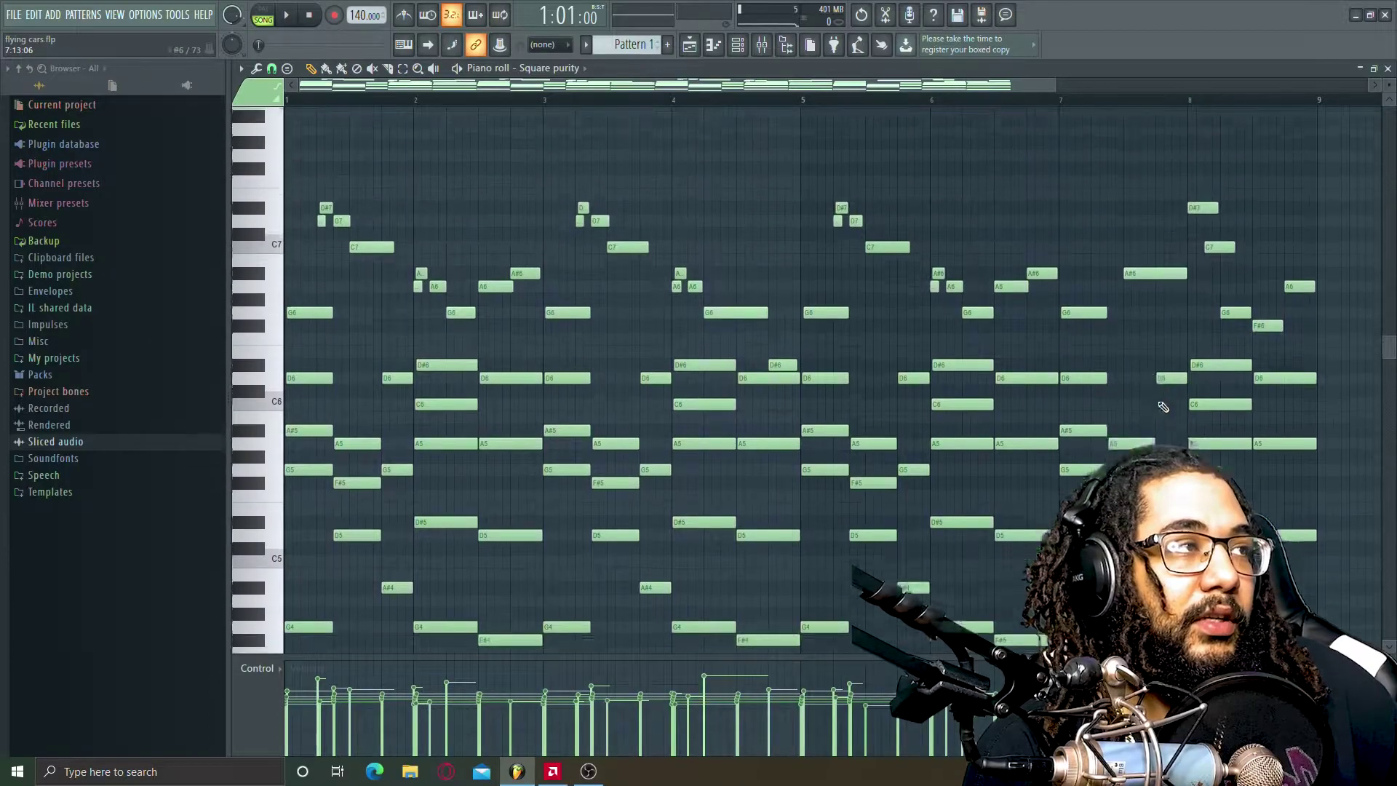
pyautogui.click(290, 20)
pyautogui.moveTo(1053, 102); pyautogui.dragTo(1248, 103)
pyautogui.scroll(2, 1197, 305)
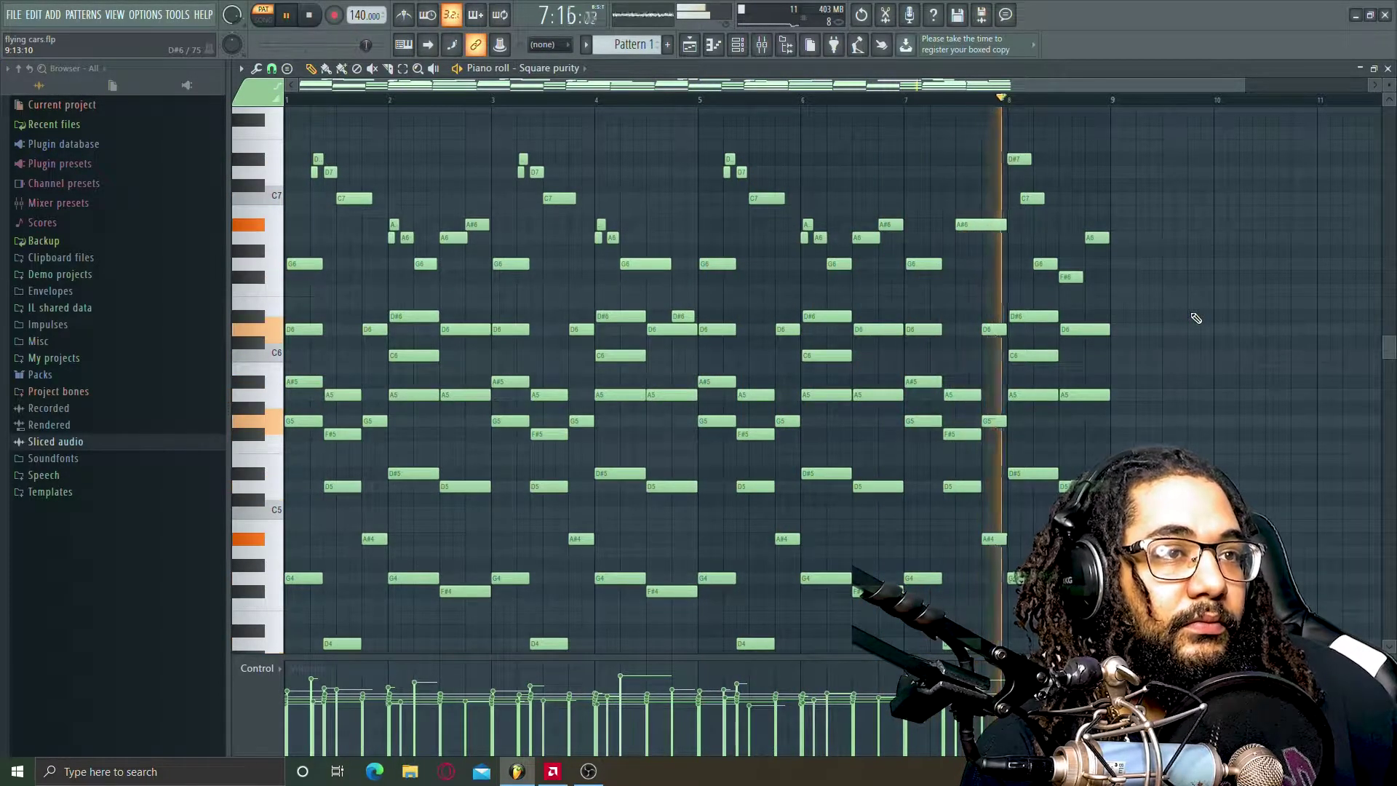
pyautogui.click(308, 16)
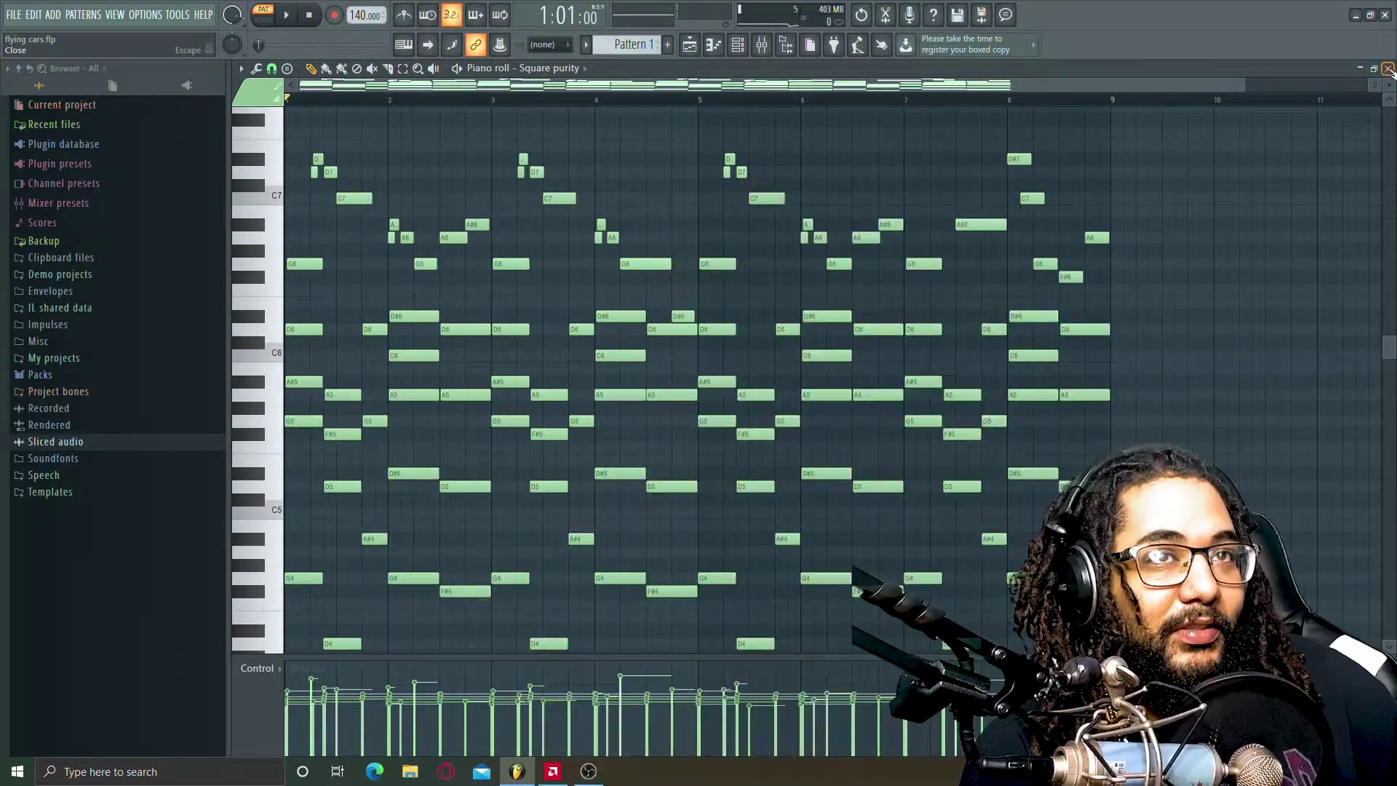
pyautogui.click(1386, 69)
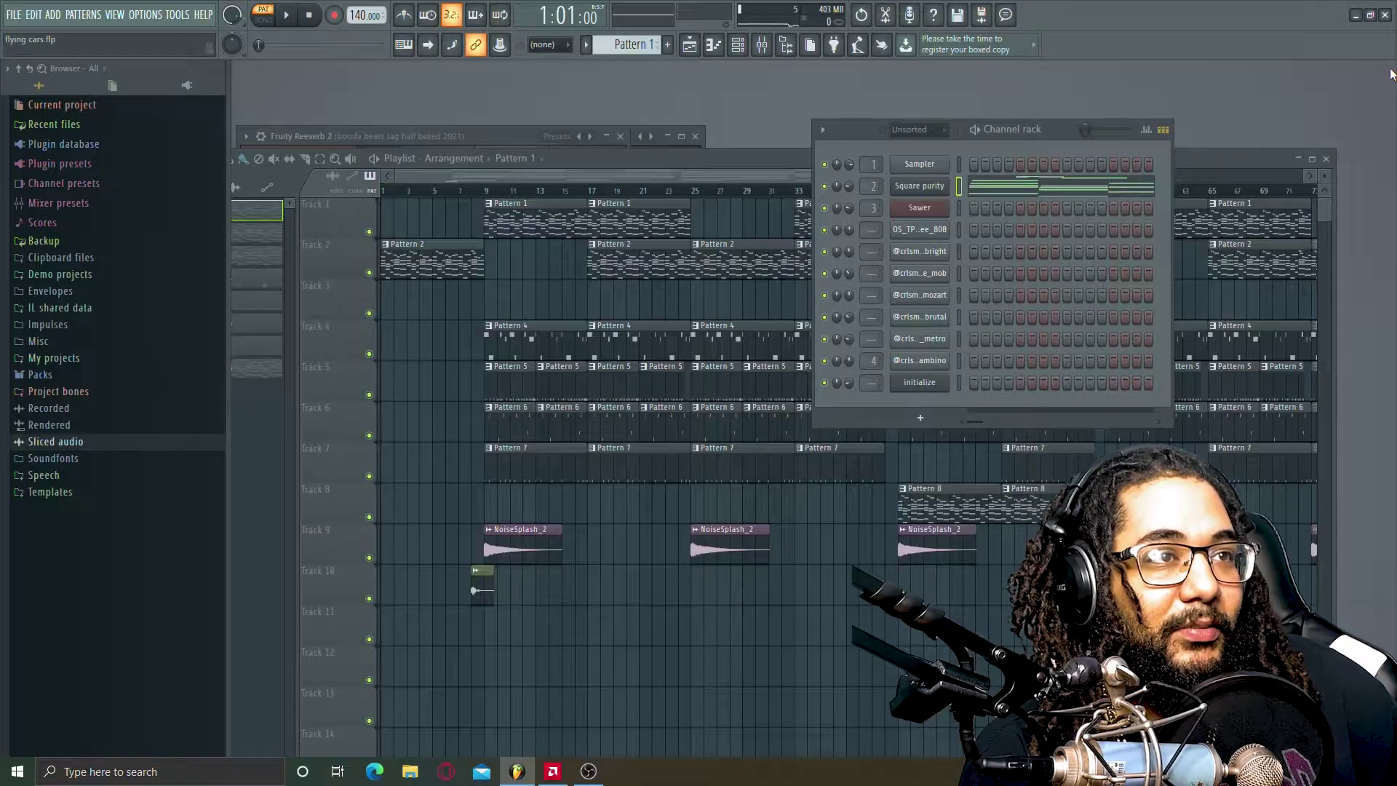
# - Listen to Pattern 2, play its Sawer notes again in the piano roll, stop playback, and close the piano roll
pyautogui.click(652, 262)
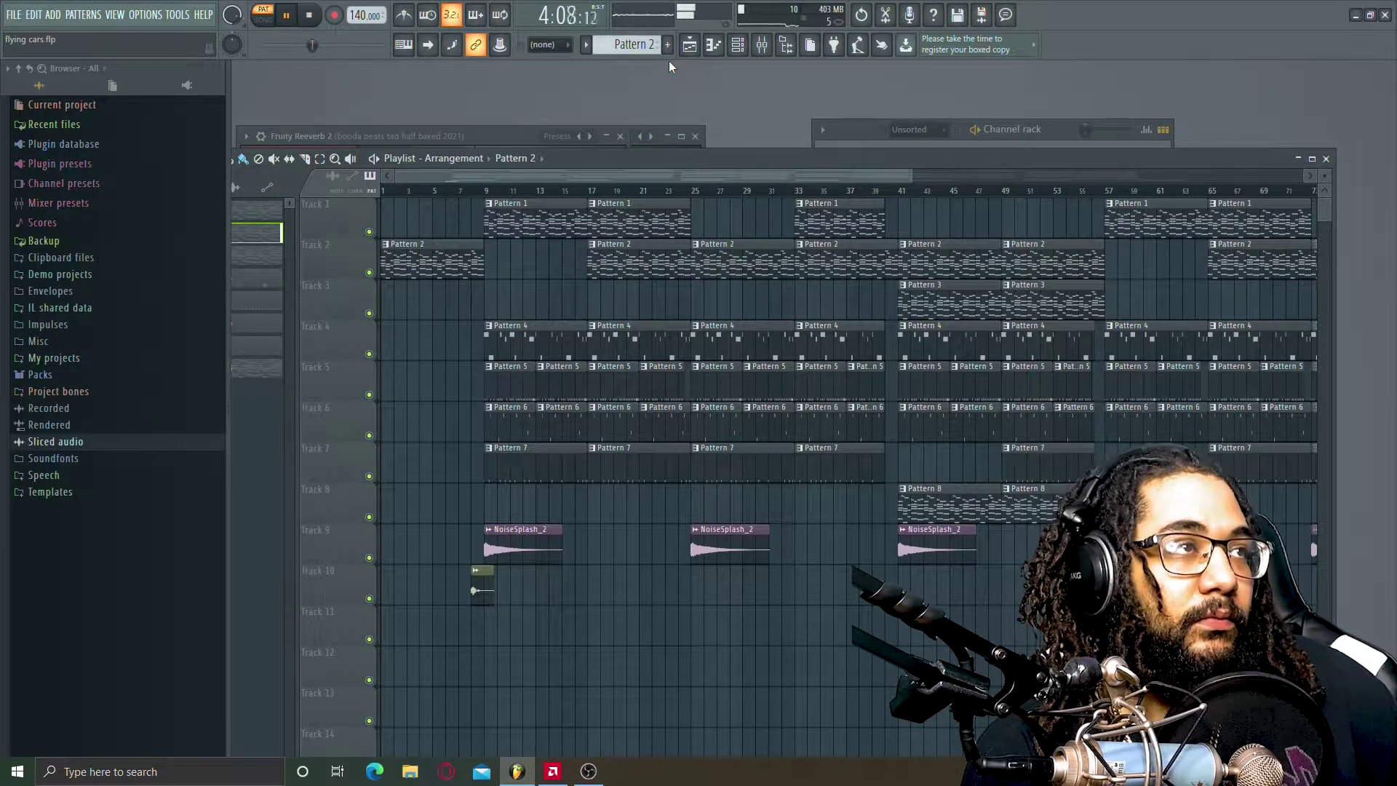
pyautogui.click(313, 20)
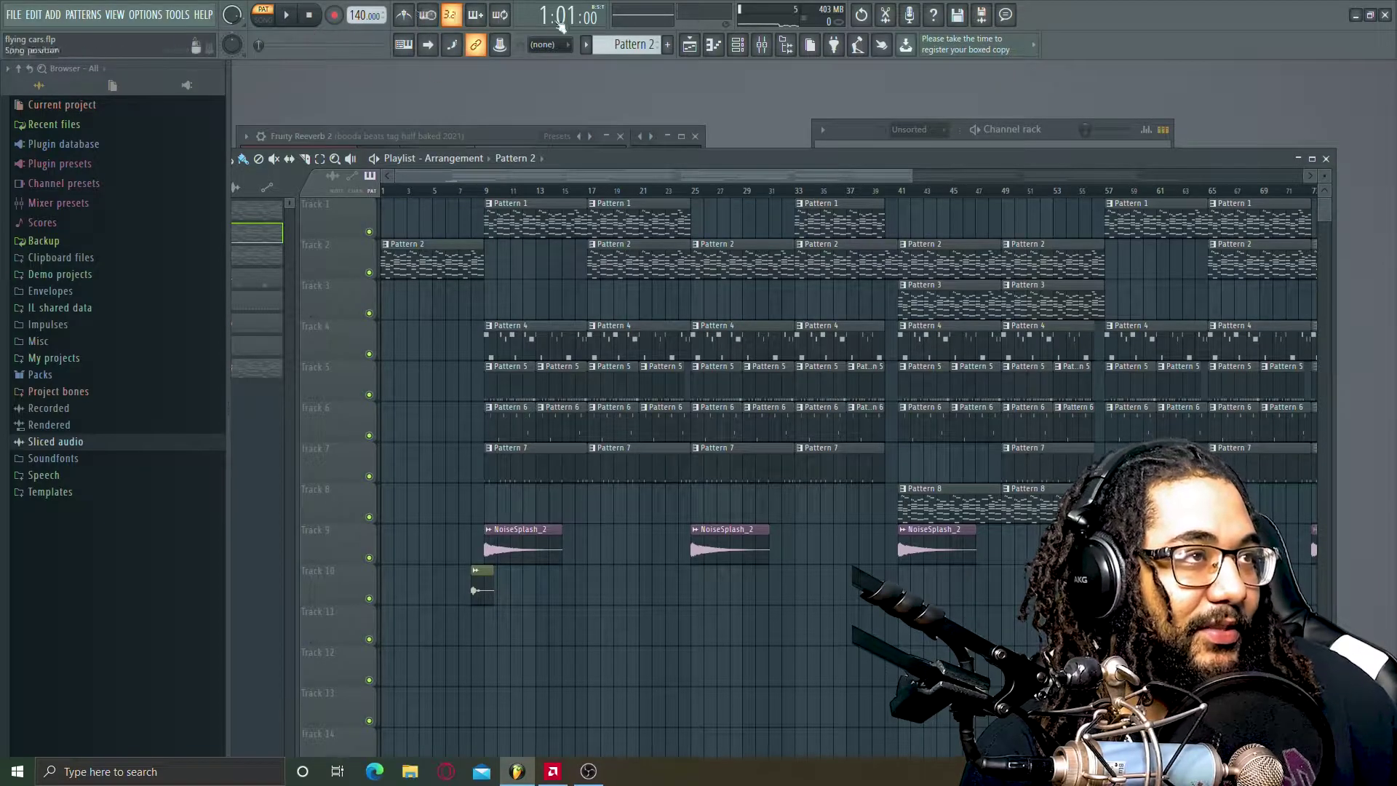
pyautogui.click(403, 46)
pyautogui.press('space')
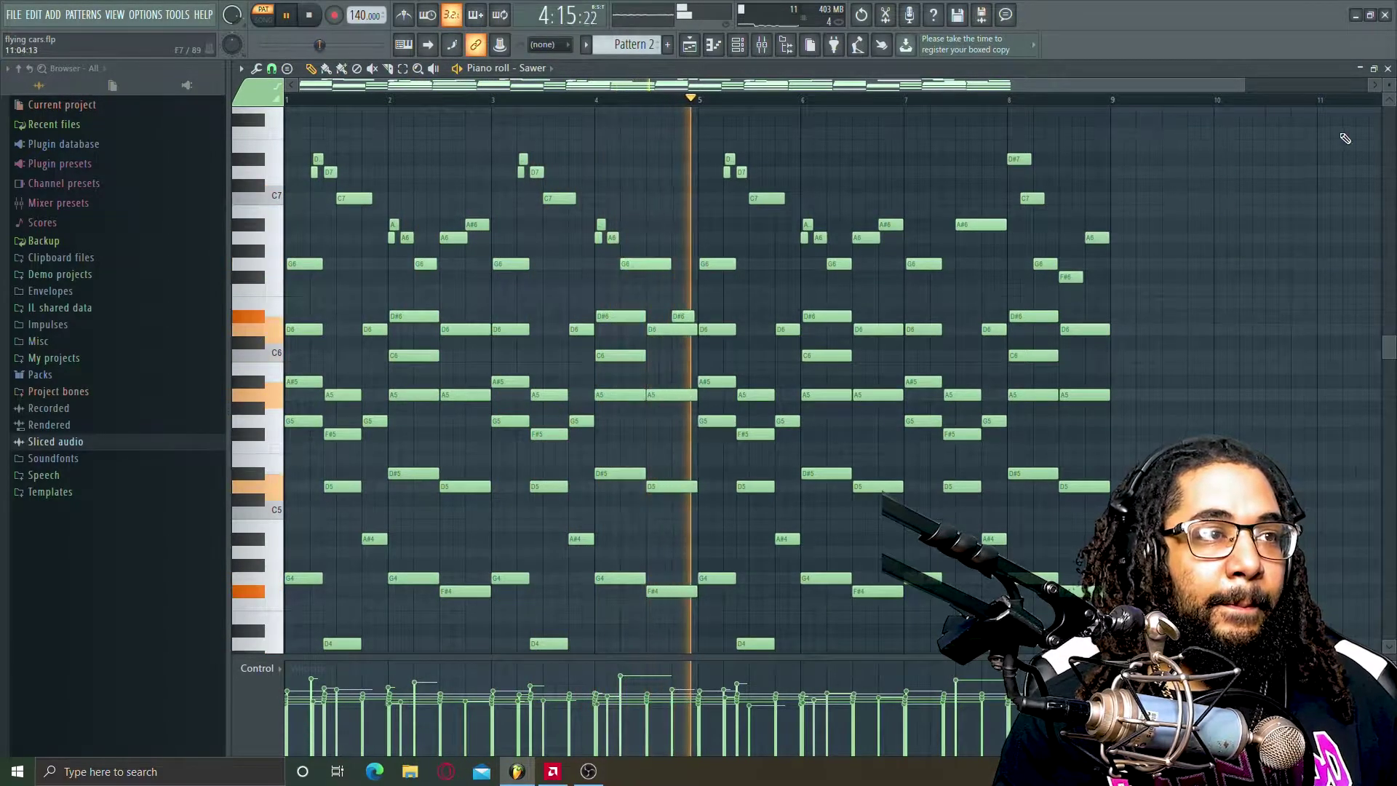
pyautogui.click(312, 18)
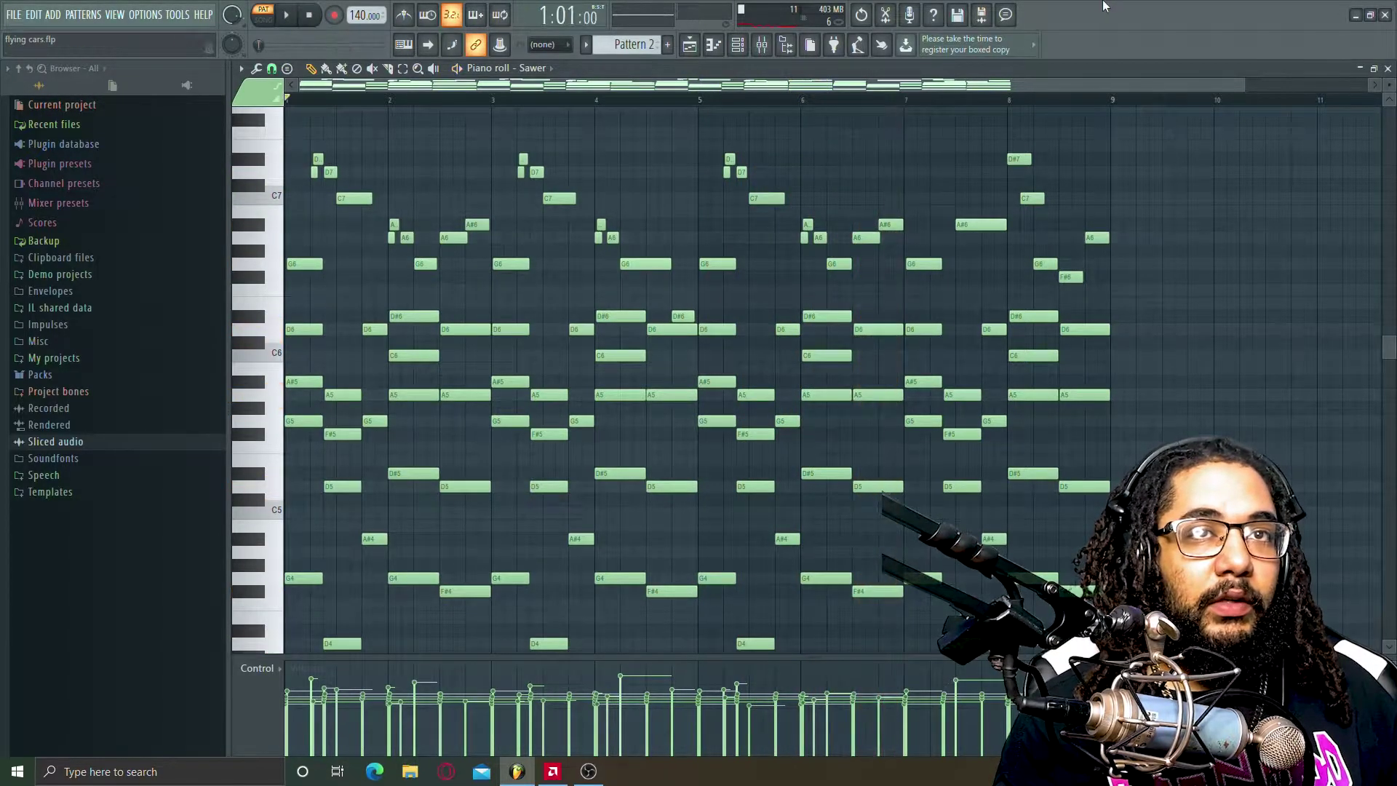
pyautogui.click(1387, 68)
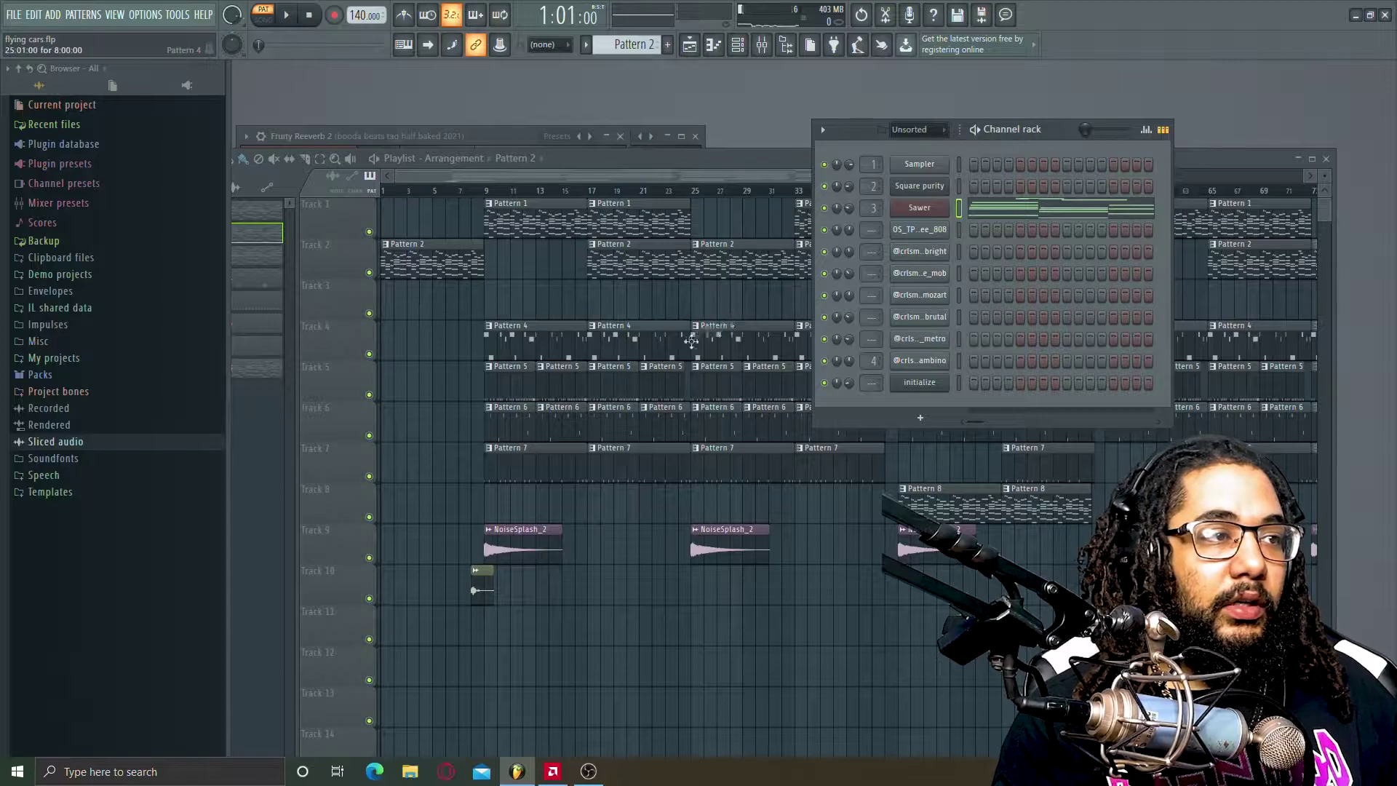
# - Select and play Patterns 4, 5, 6 and 7 of the flying cars playlist one after another in pattern mode
pyautogui.click(654, 332)
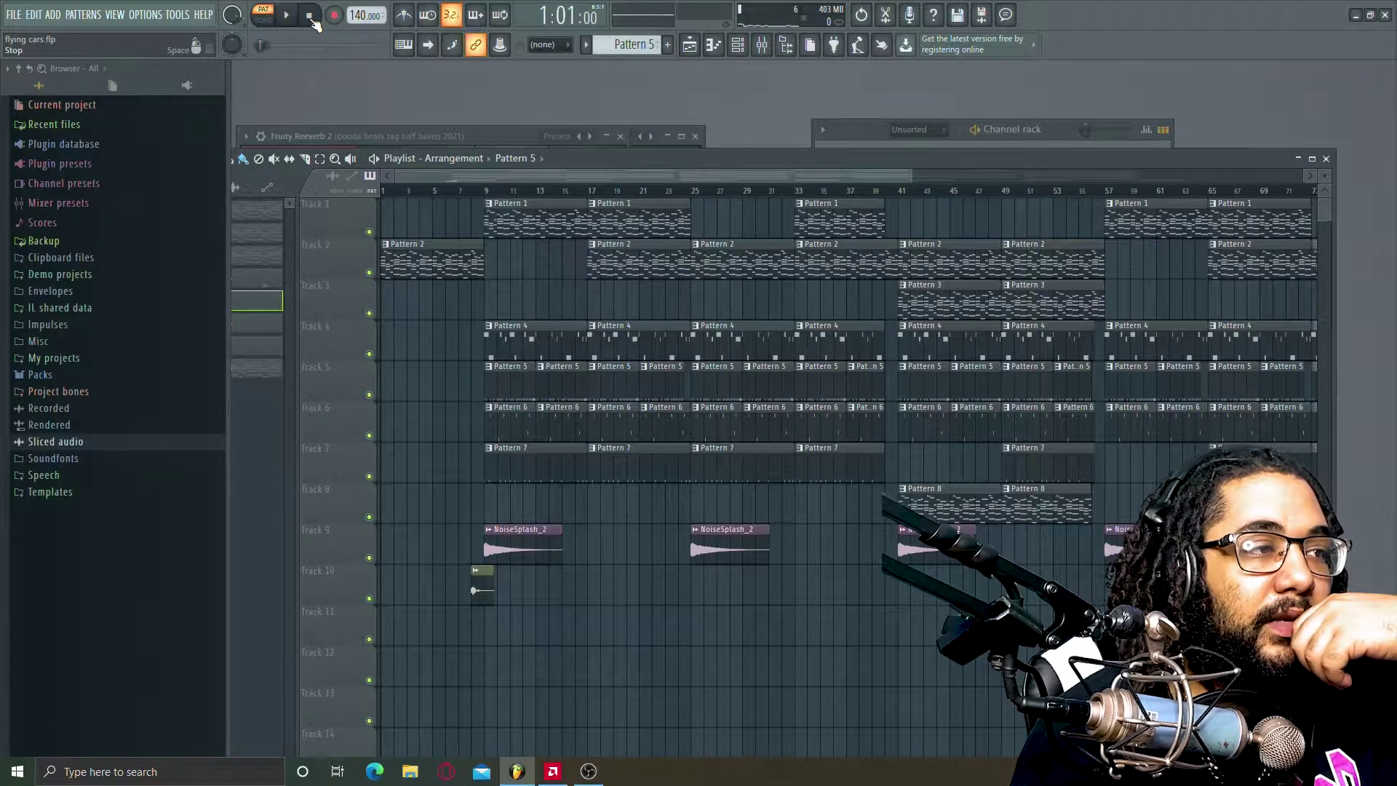
pyautogui.click(513, 432)
pyautogui.press('space')
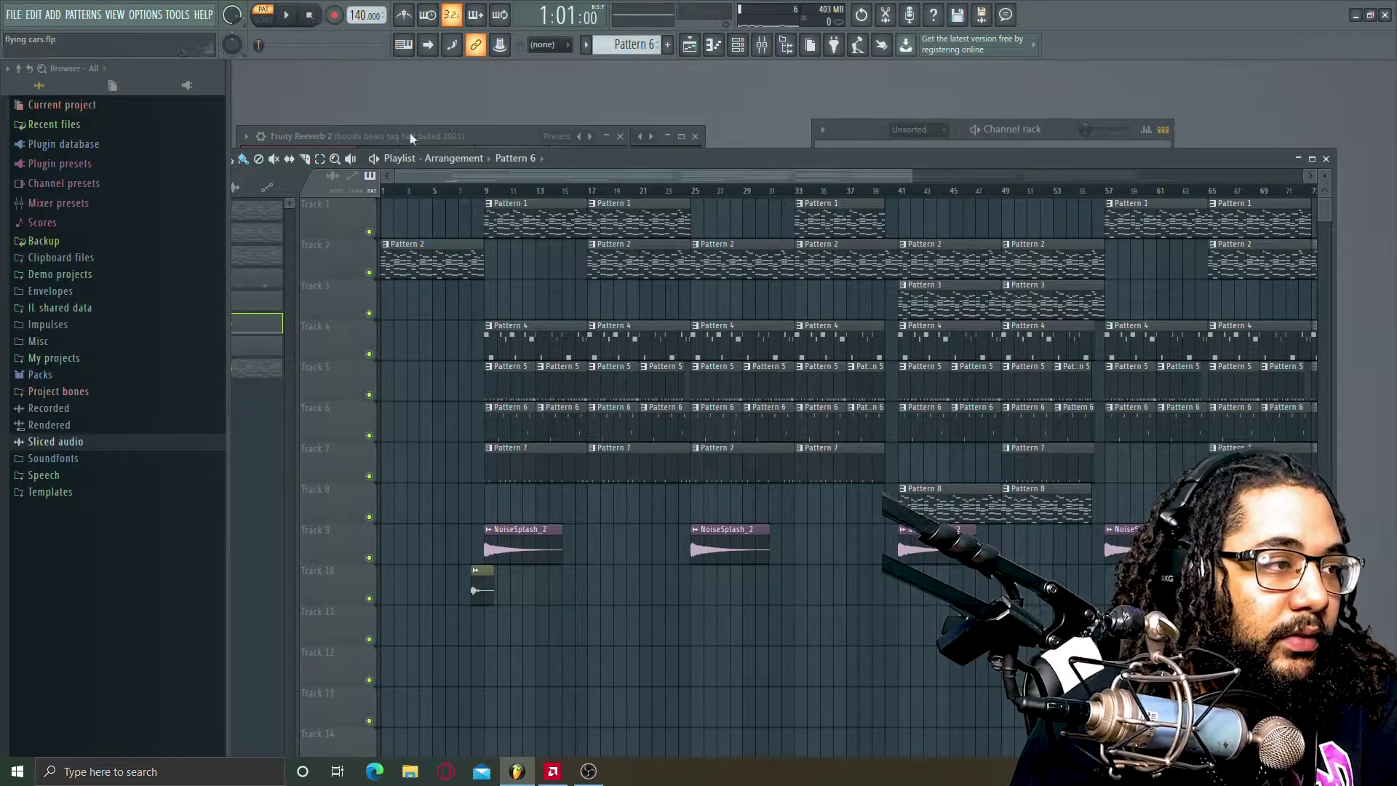
pyautogui.click(513, 447)
pyautogui.click(286, 15)
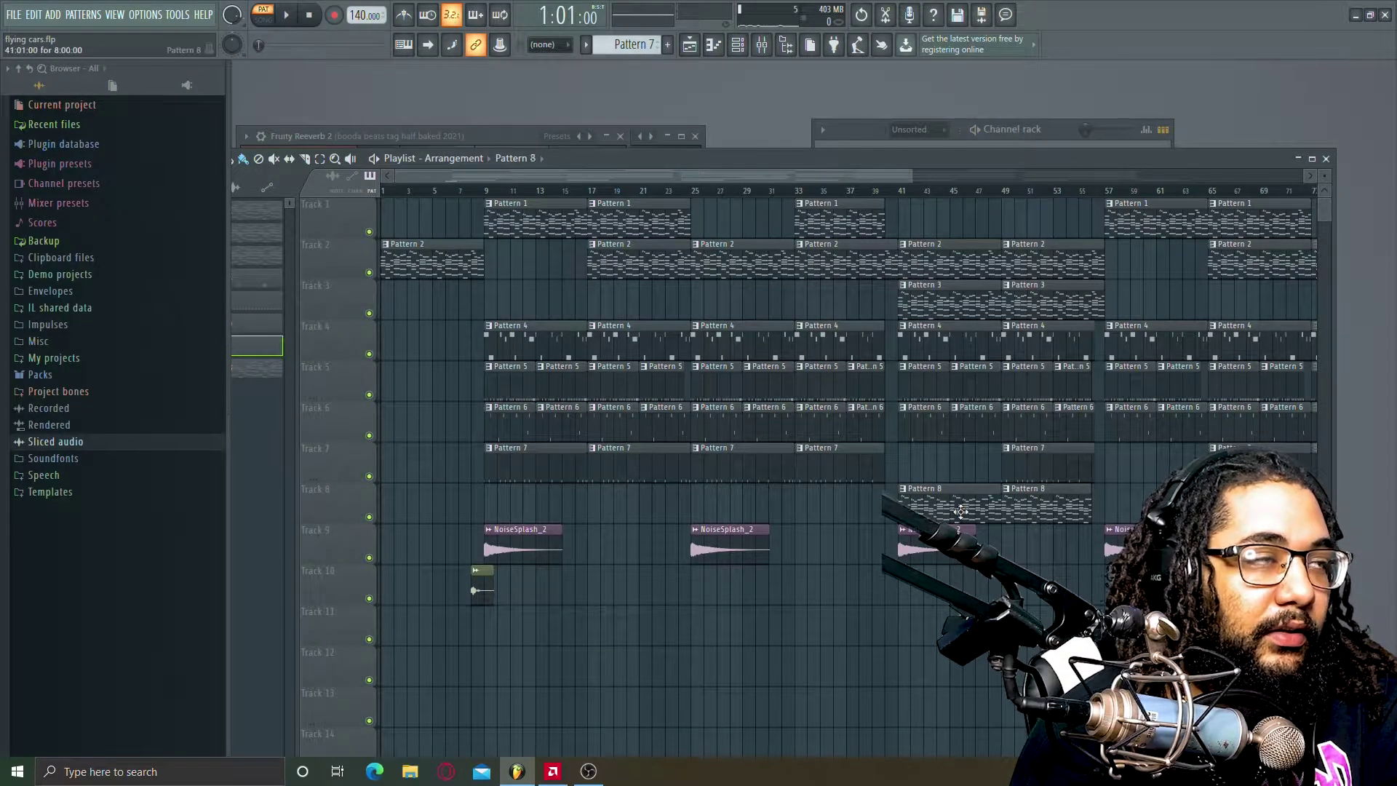
# - Listen to Pattern 3 with its initialize notes open in the piano roll, close the piano roll, and stop playback
pyautogui.click(307, 15)
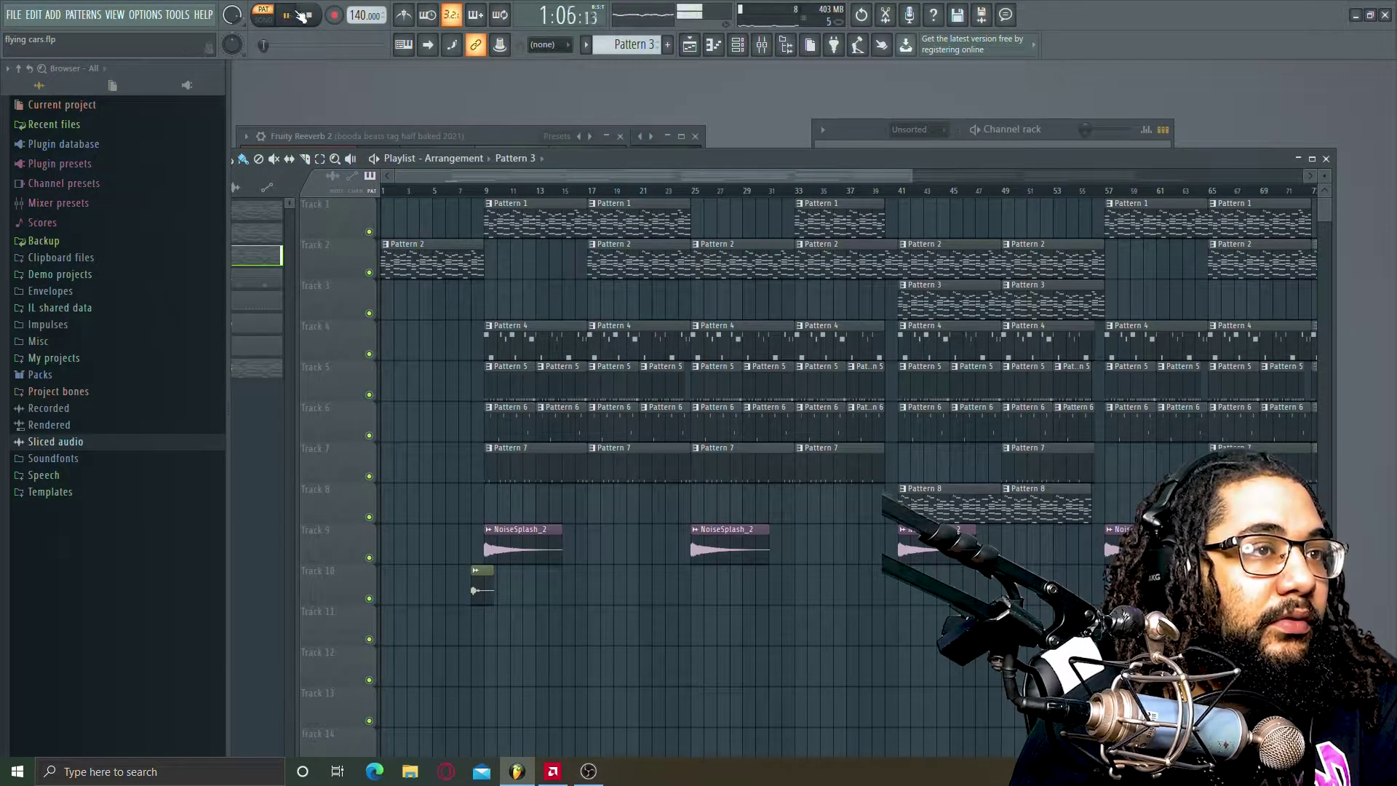
pyautogui.doubleClick(934, 301)
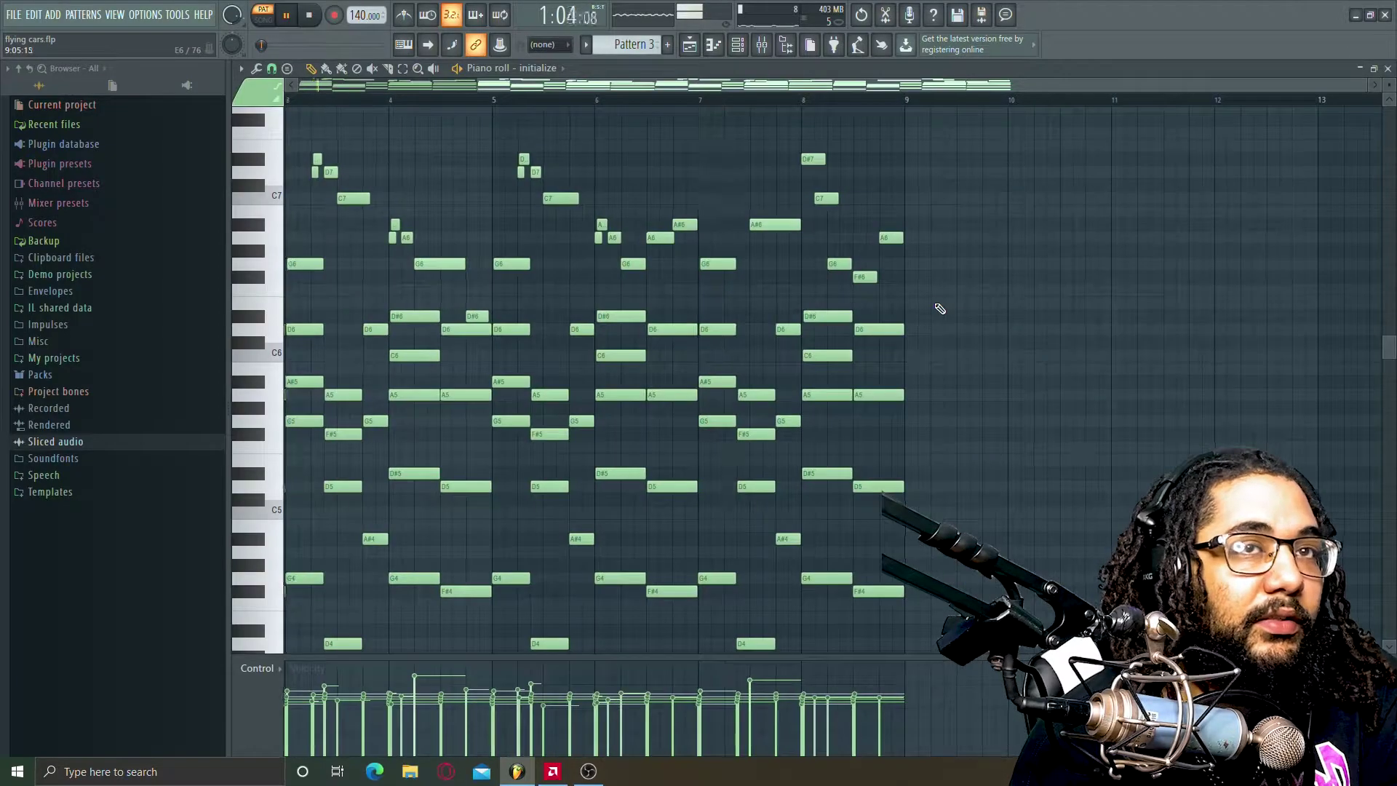
pyautogui.click(1367, 79)
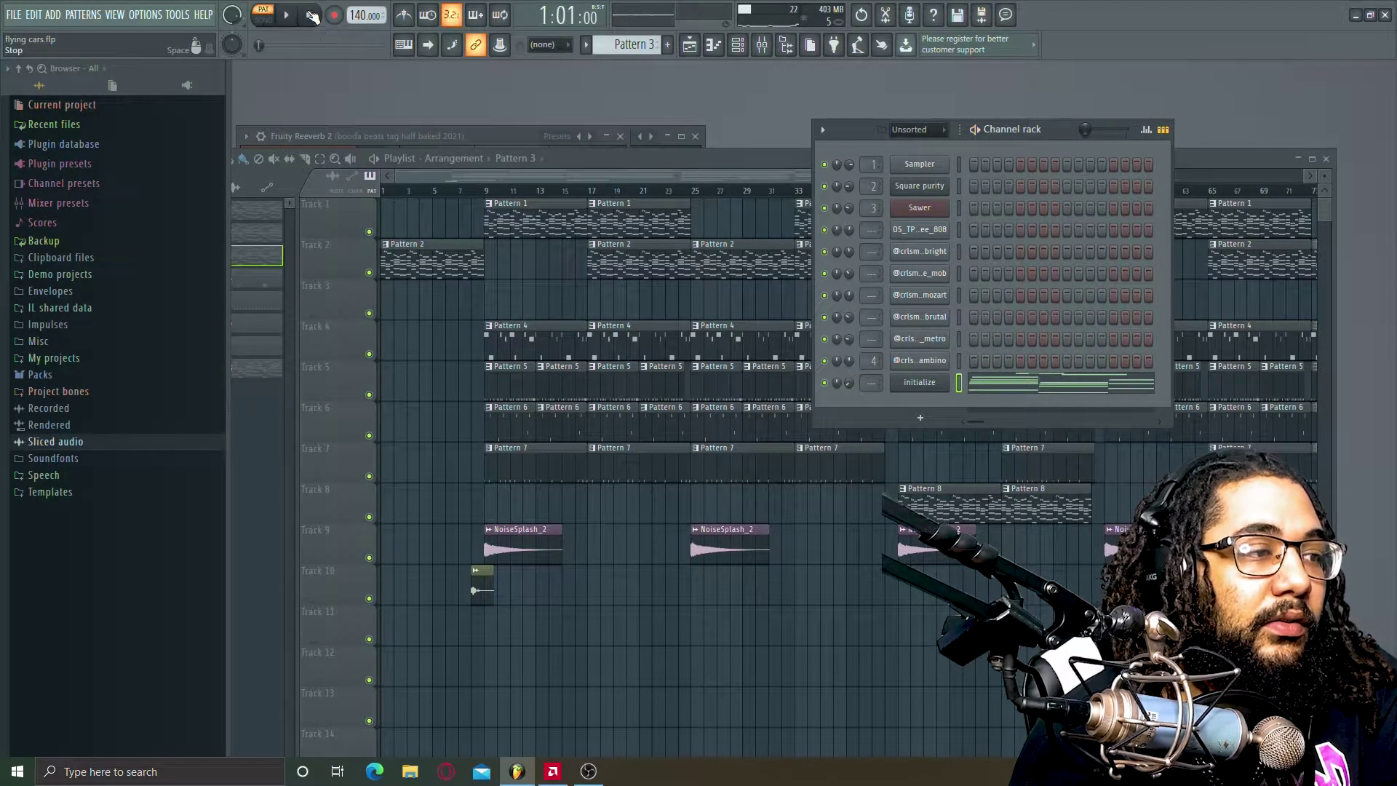
# - Inspect the sample settings of NoiseSplash_2 and the booda beats tag half baked 2021 clip from the channel rack
pyautogui.click(510, 570)
pyautogui.click(1040, 133)
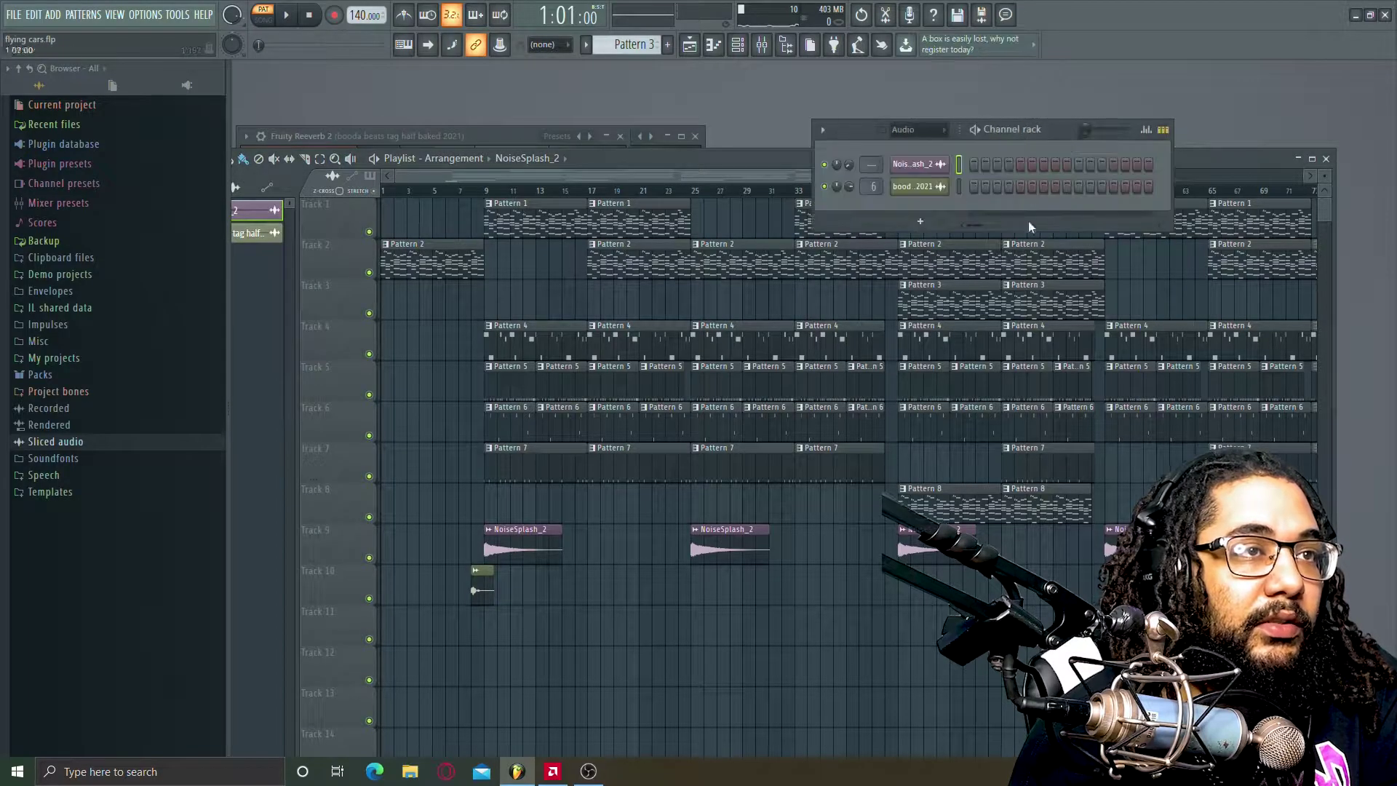
pyautogui.click(929, 164)
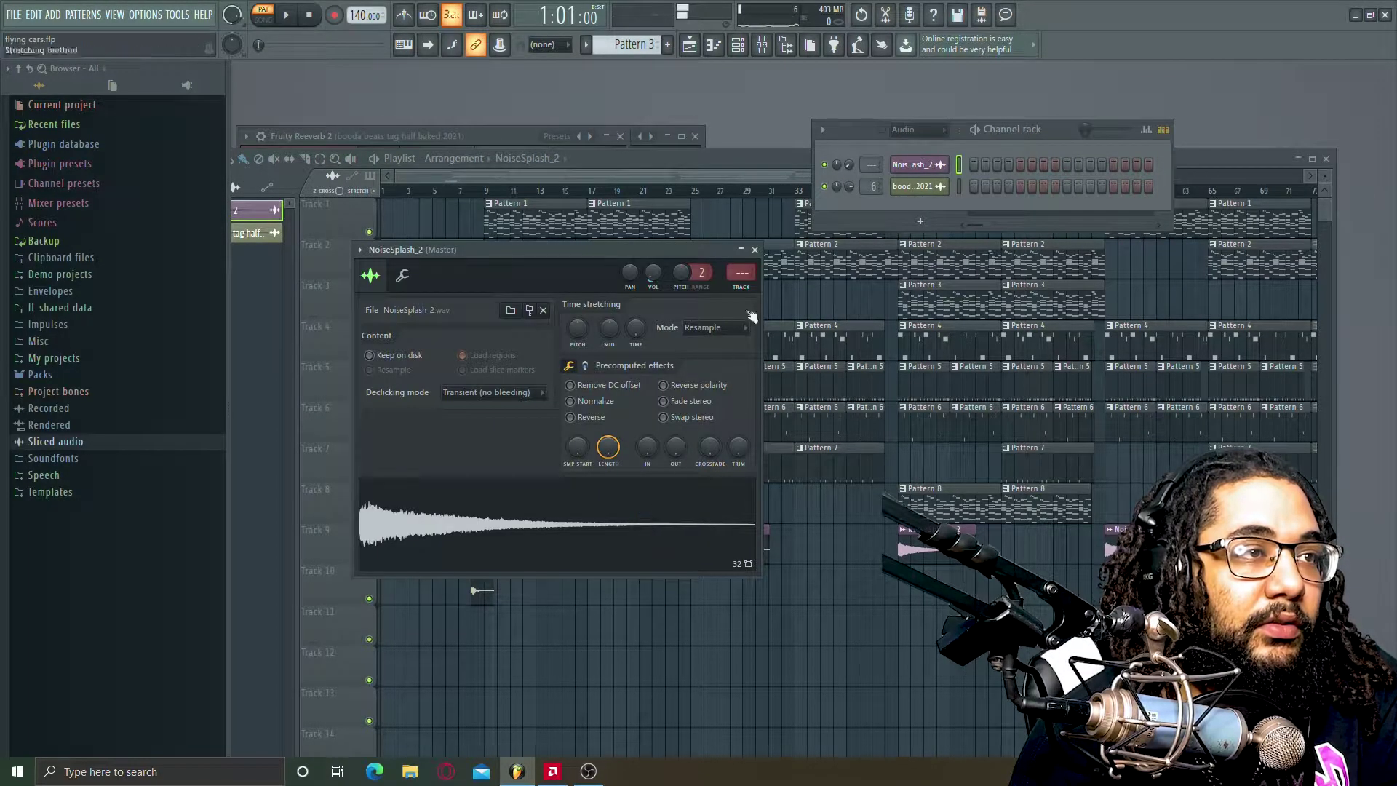
pyautogui.click(756, 251)
pyautogui.click(477, 590)
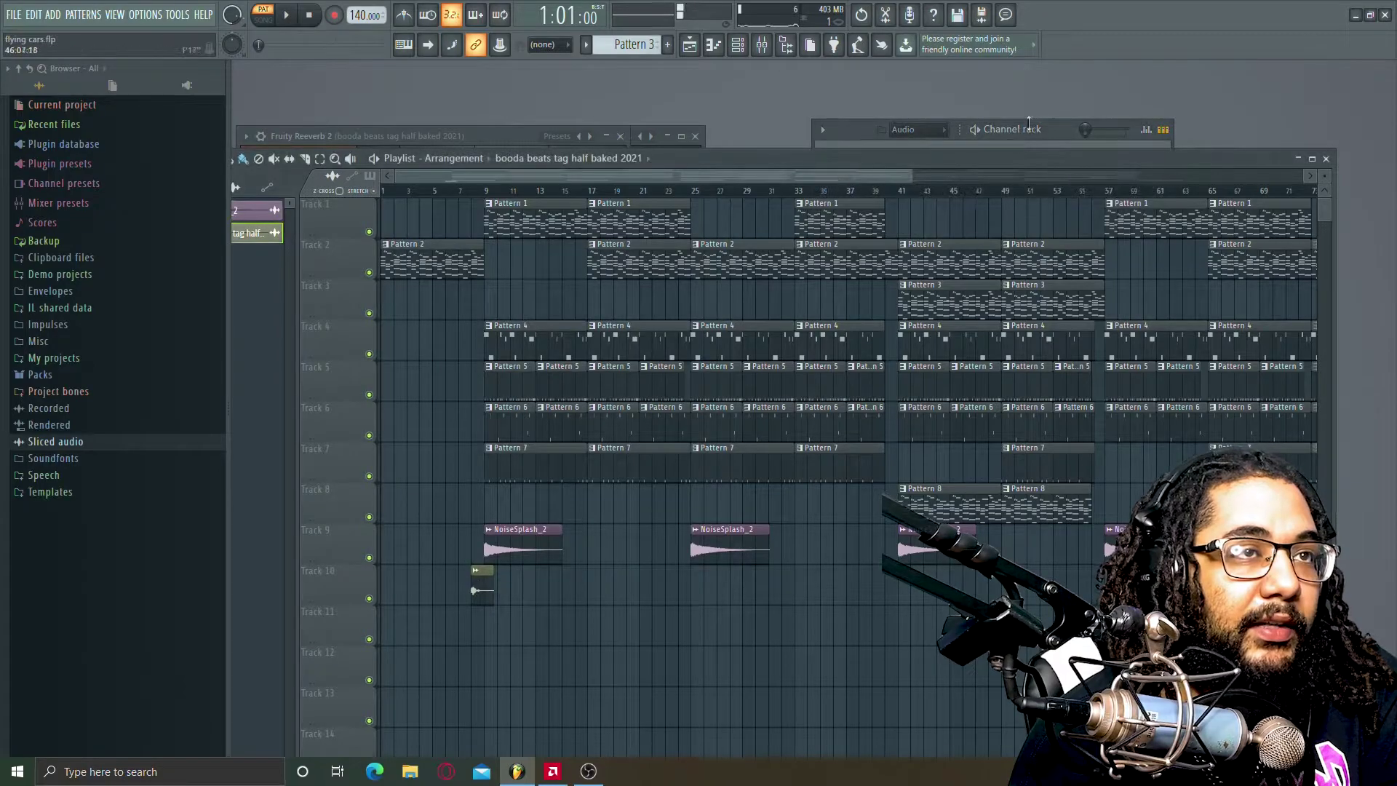
pyautogui.click(1065, 132)
pyautogui.click(915, 186)
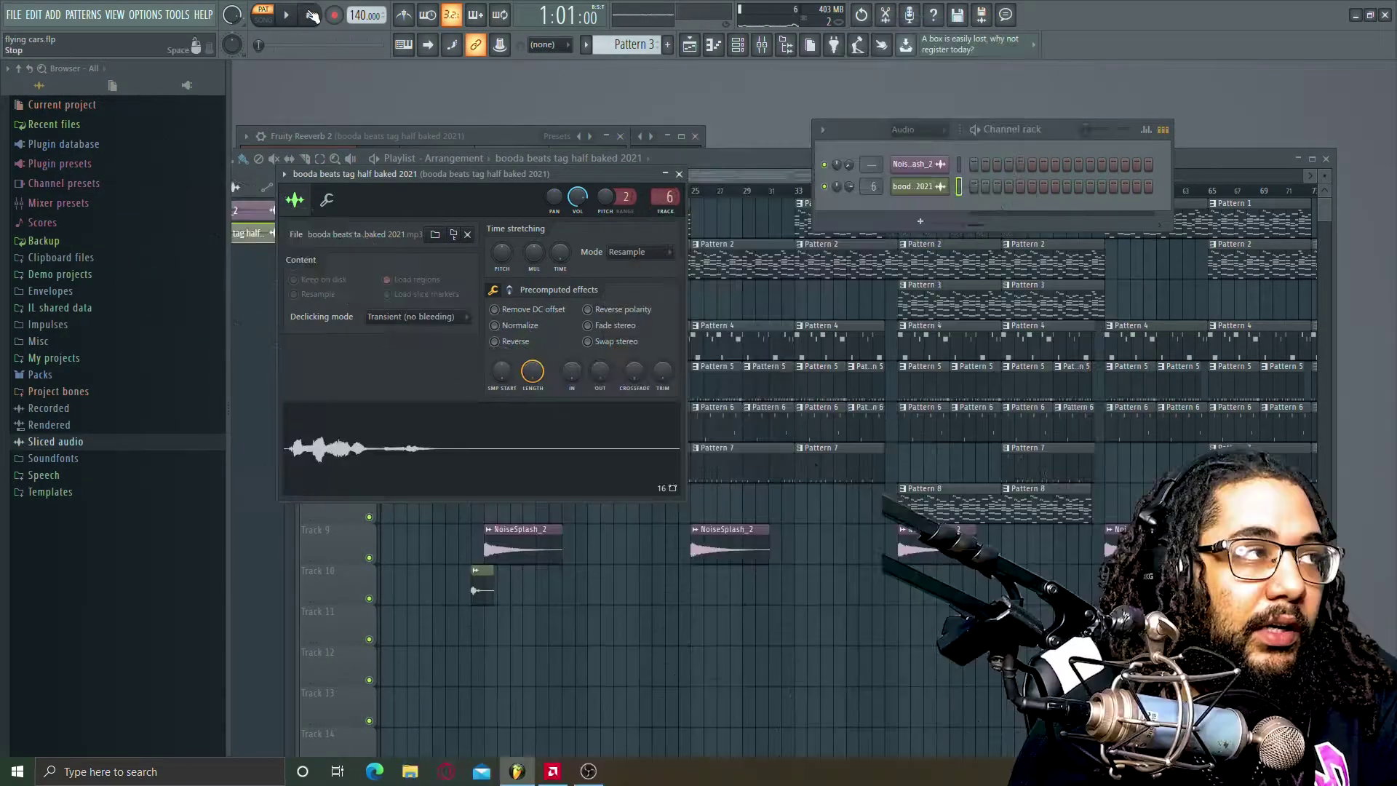
# - Play the flying cars arrangement in song mode from the beginning, and stop playback
pyautogui.click(271, 24)
pyautogui.press('space')
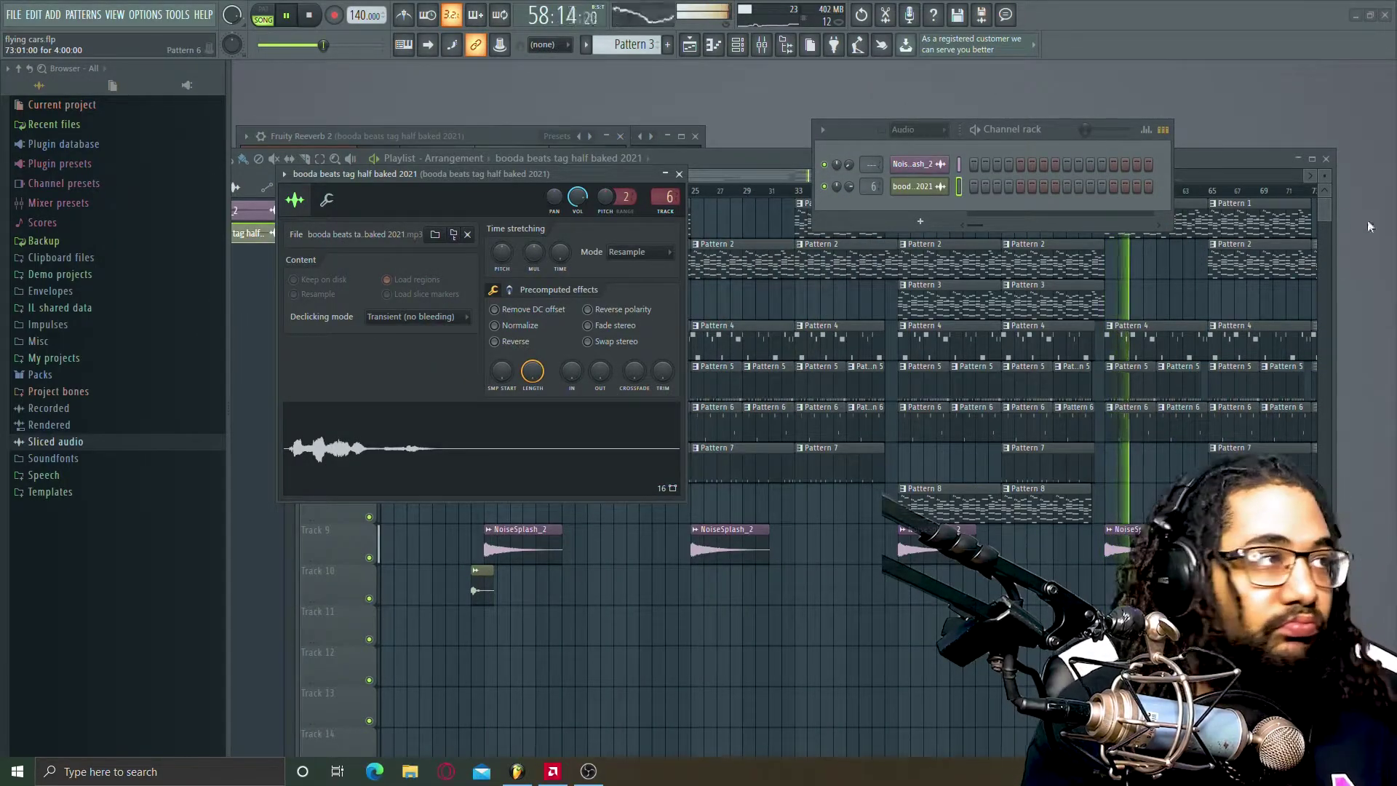
pyautogui.click(309, 16)
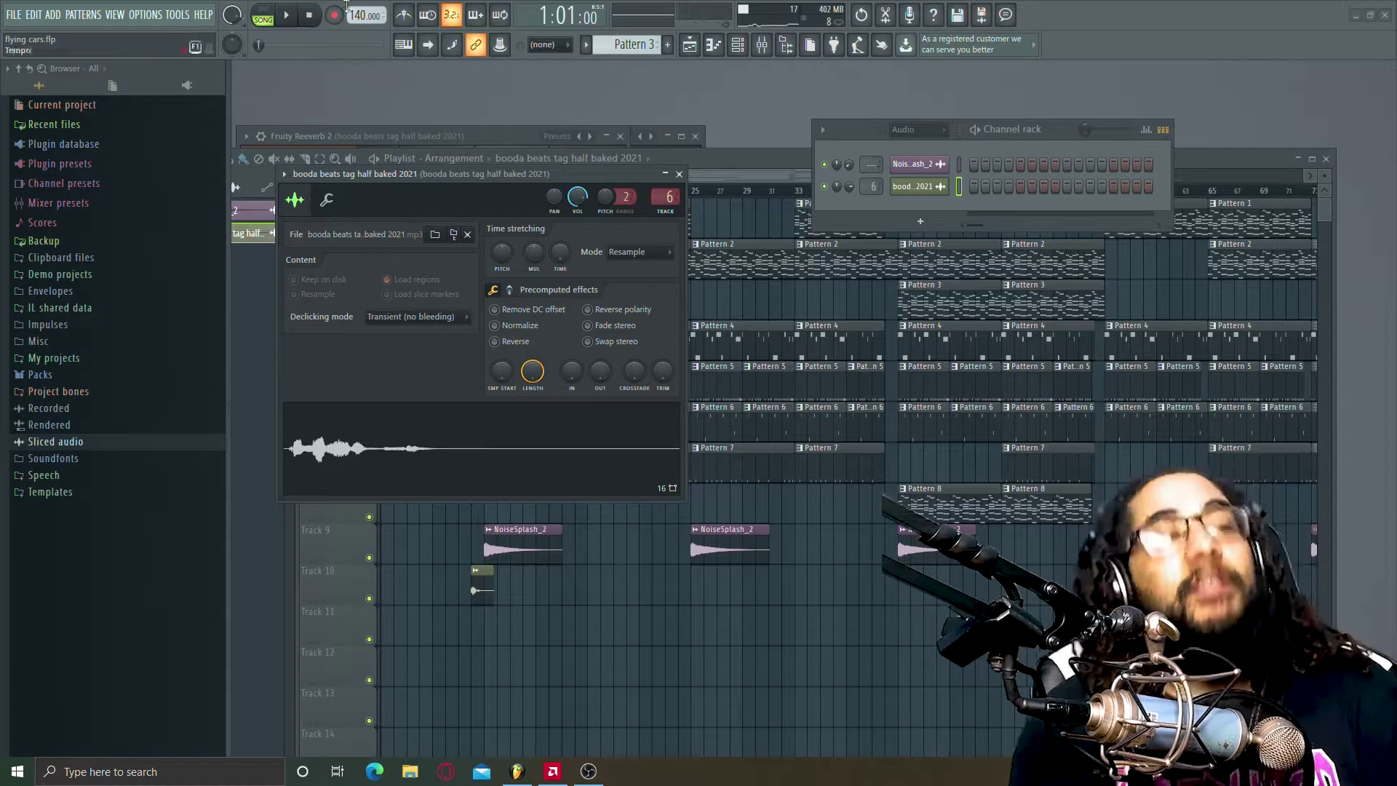